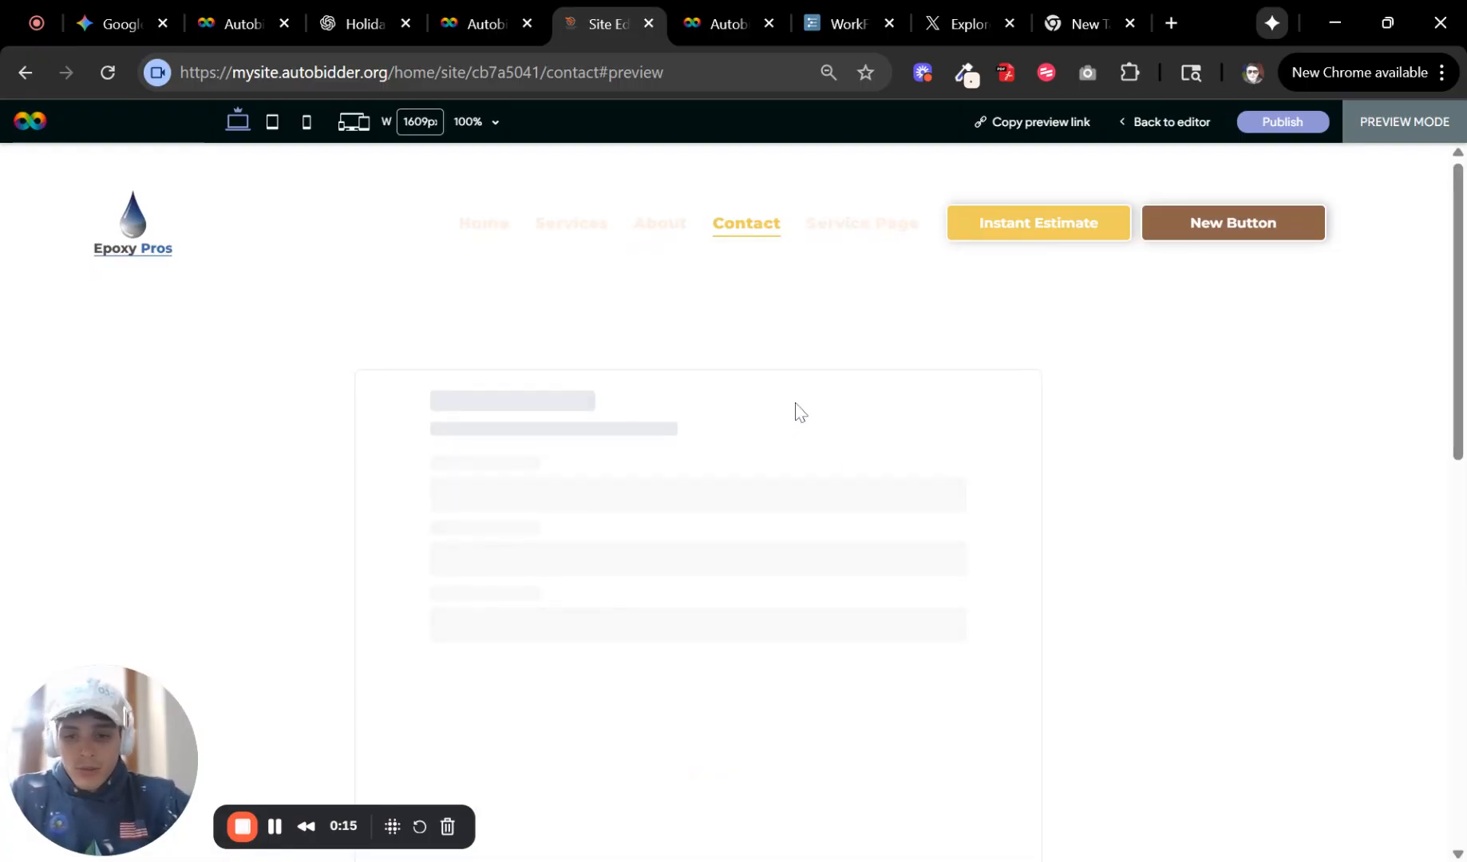
# Test the quote form in preview by selecting both epoxy flooring services and continuing to the service configuration.
pyautogui.scroll(-1, 810, 401)
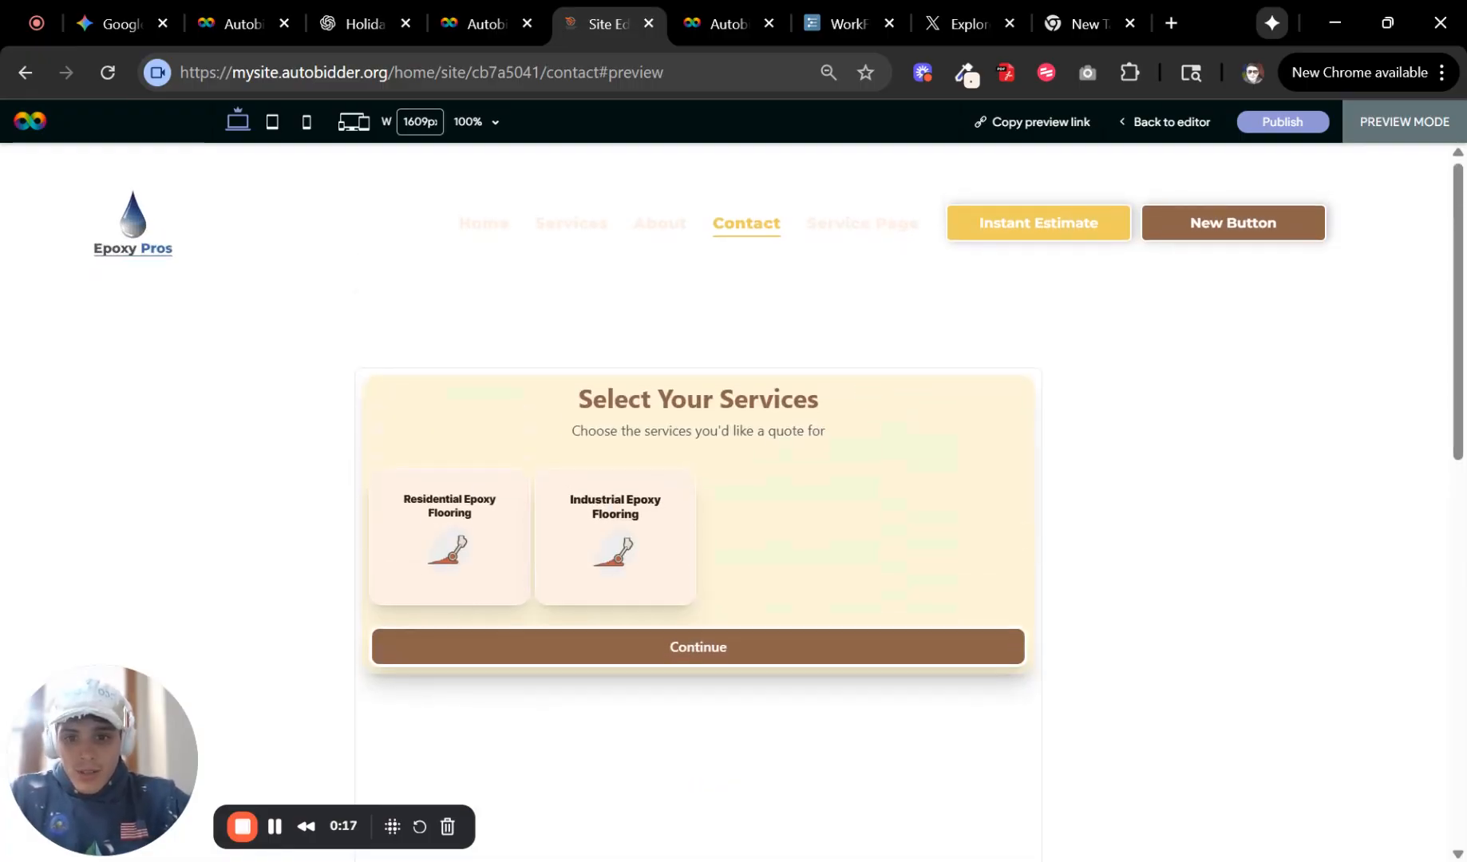
pyautogui.click(451, 406)
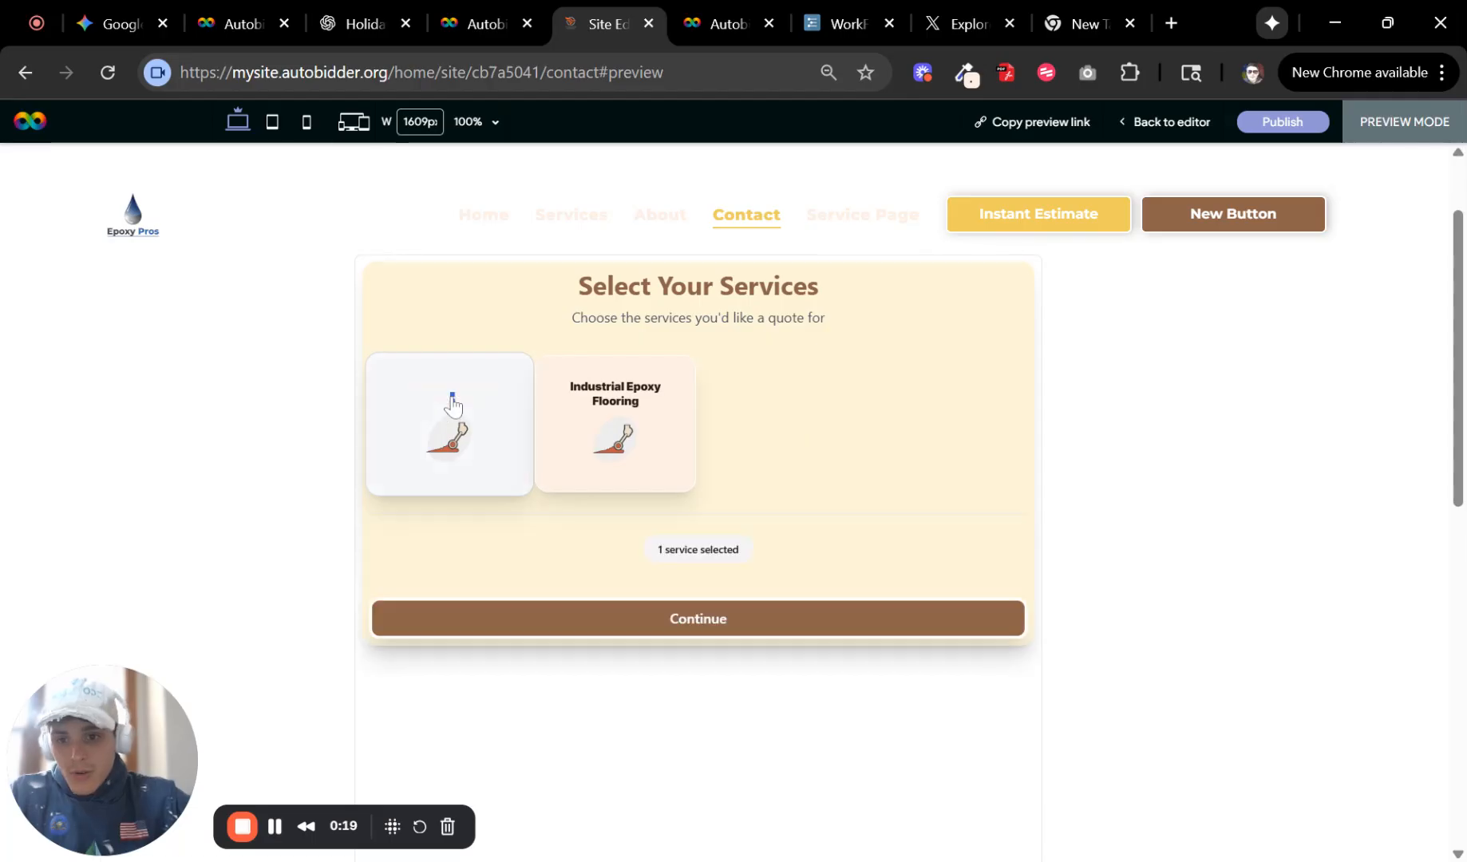
pyautogui.click(634, 435)
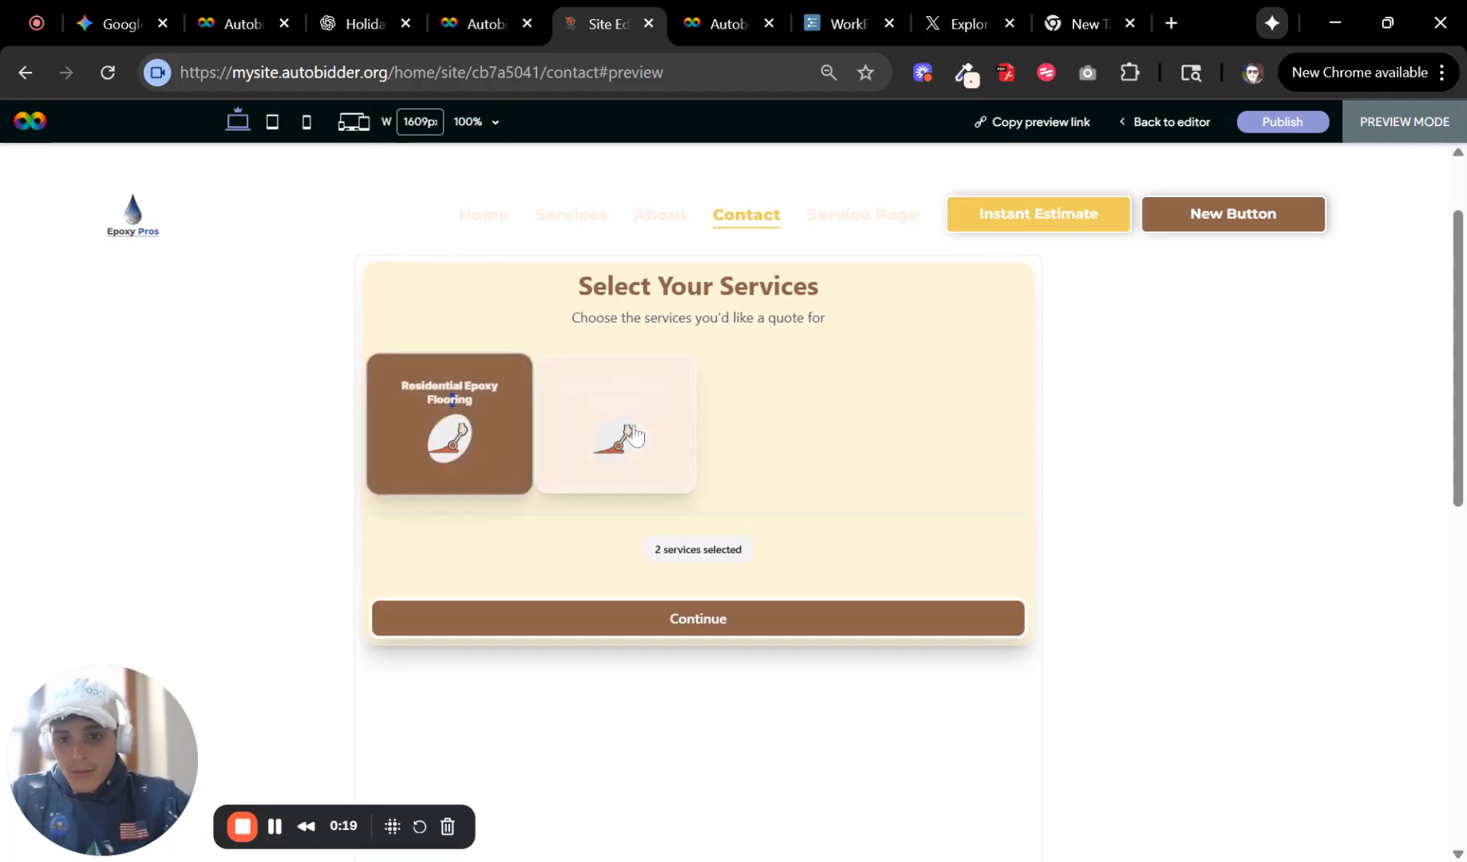
pyautogui.click(725, 630)
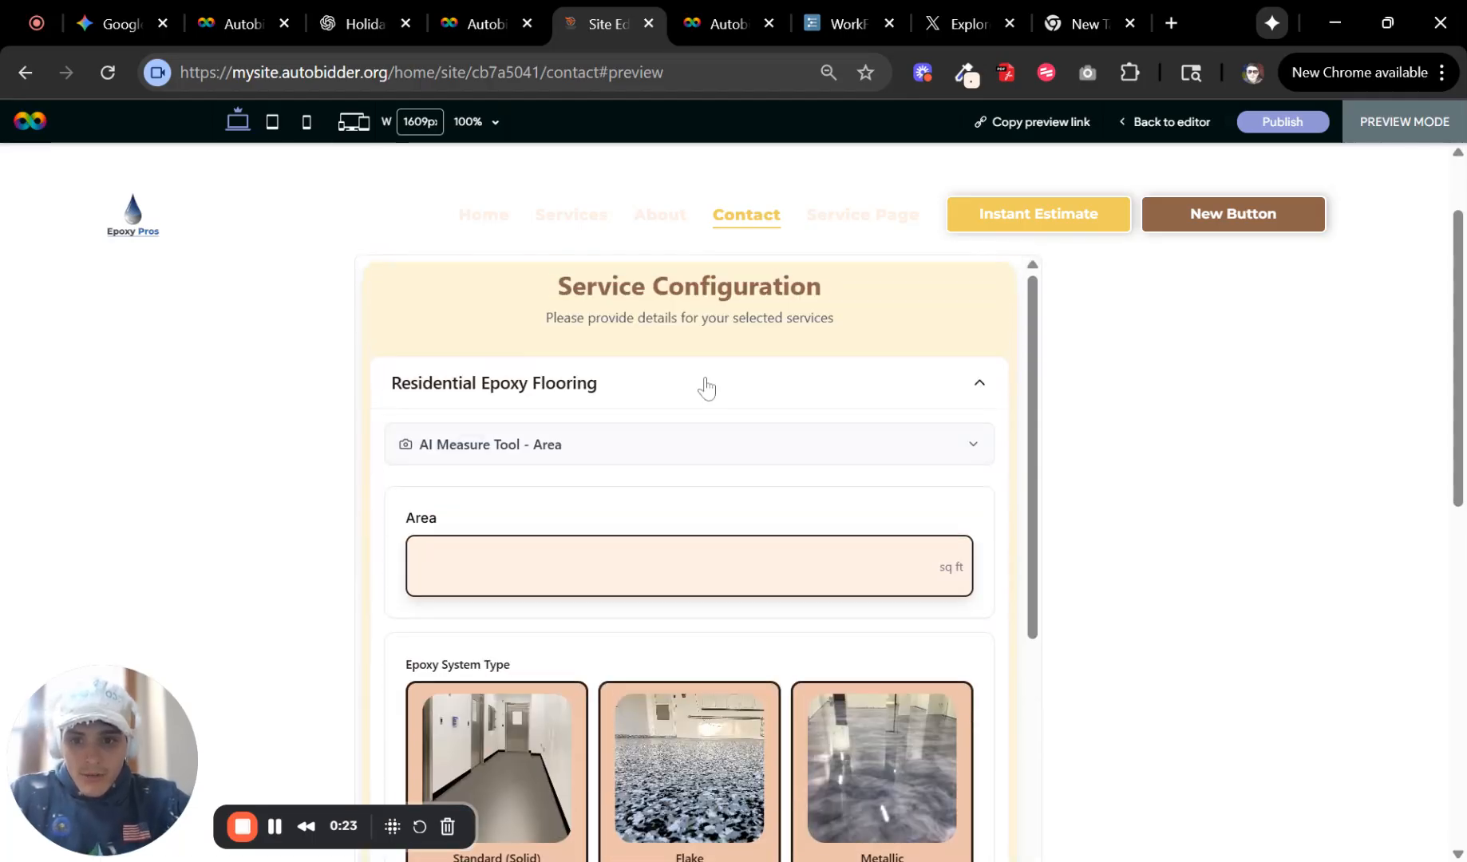
pyautogui.click(701, 386)
pyautogui.click(643, 468)
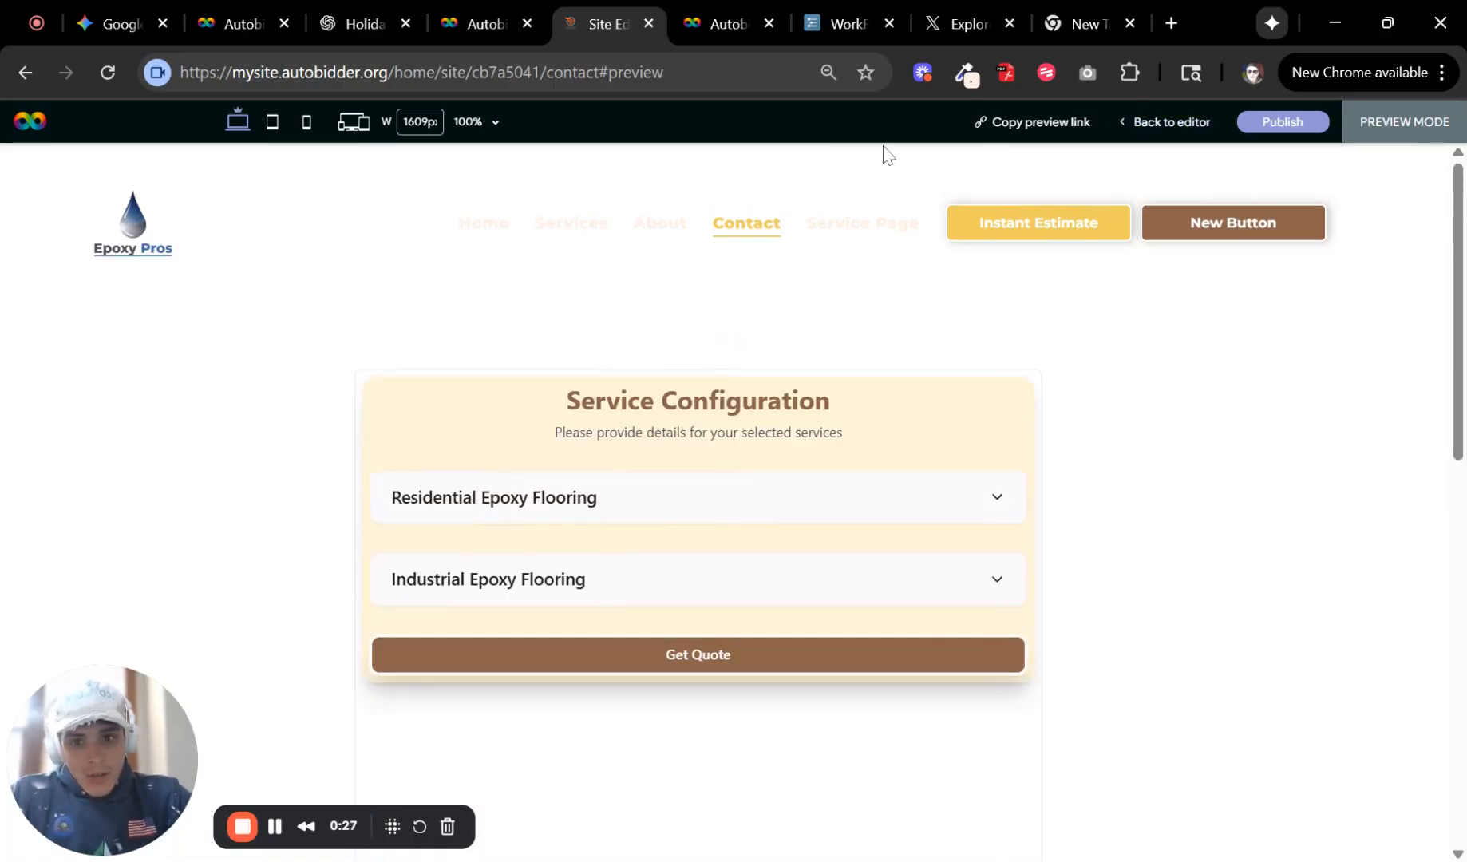
# Return to the editor and switch to the Home page.
pyautogui.click(1171, 123)
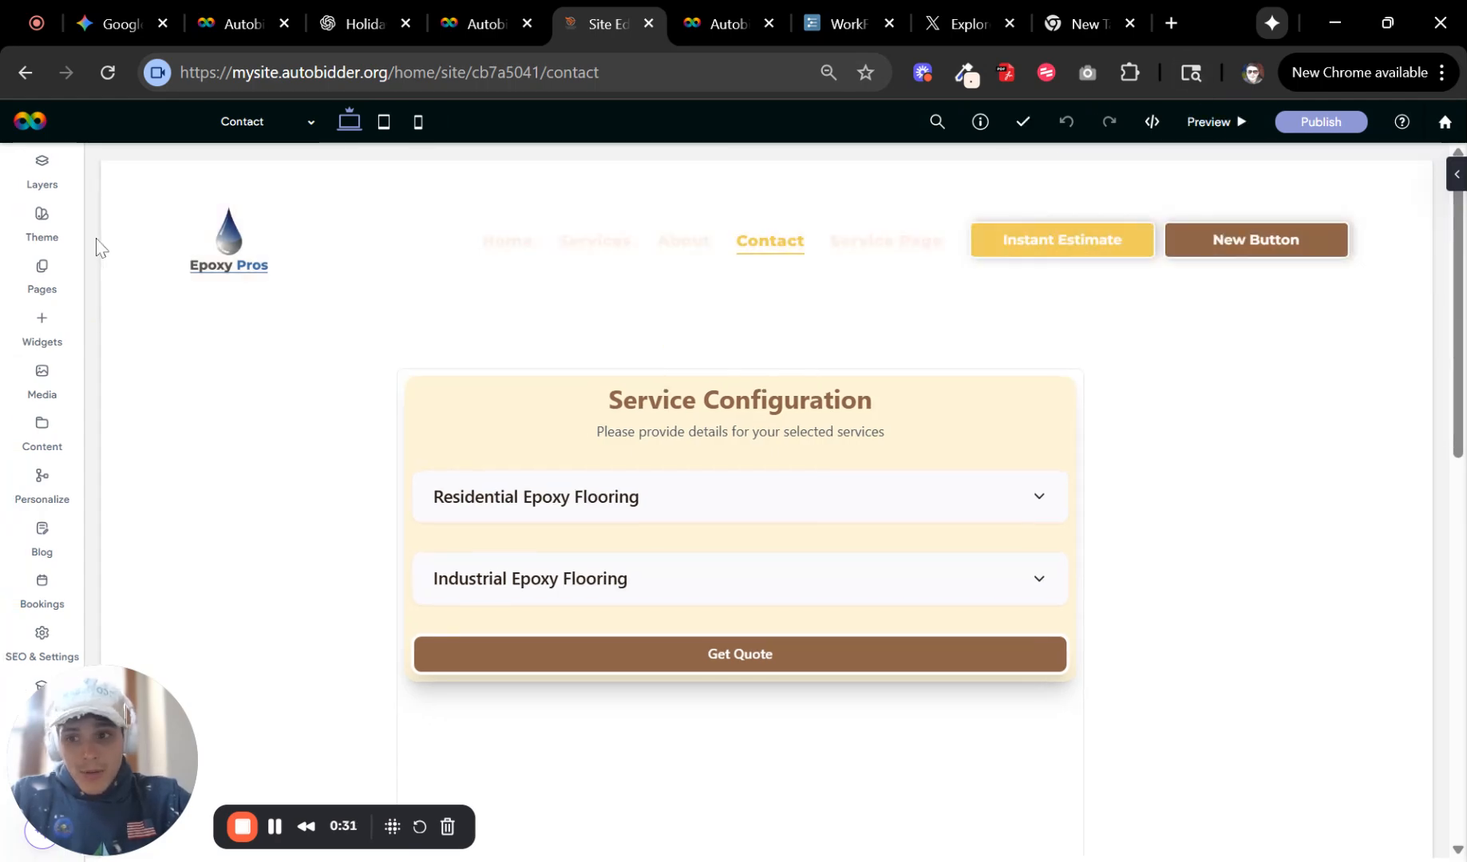
pyautogui.click(270, 127)
pyautogui.click(268, 159)
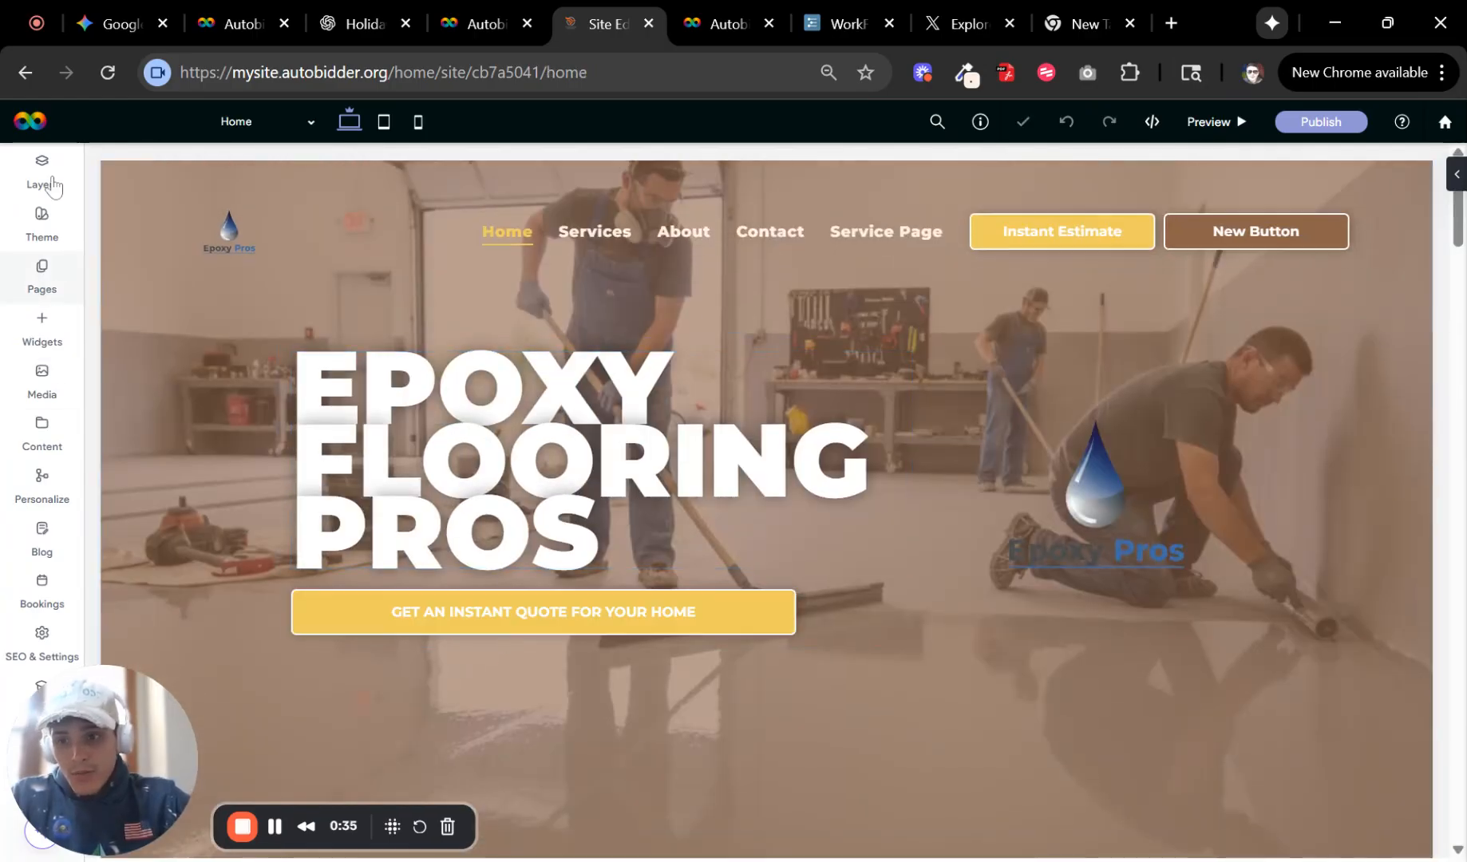
# Create a new blank popup named Autobidder and close the pages panel.
pyautogui.click(50, 292)
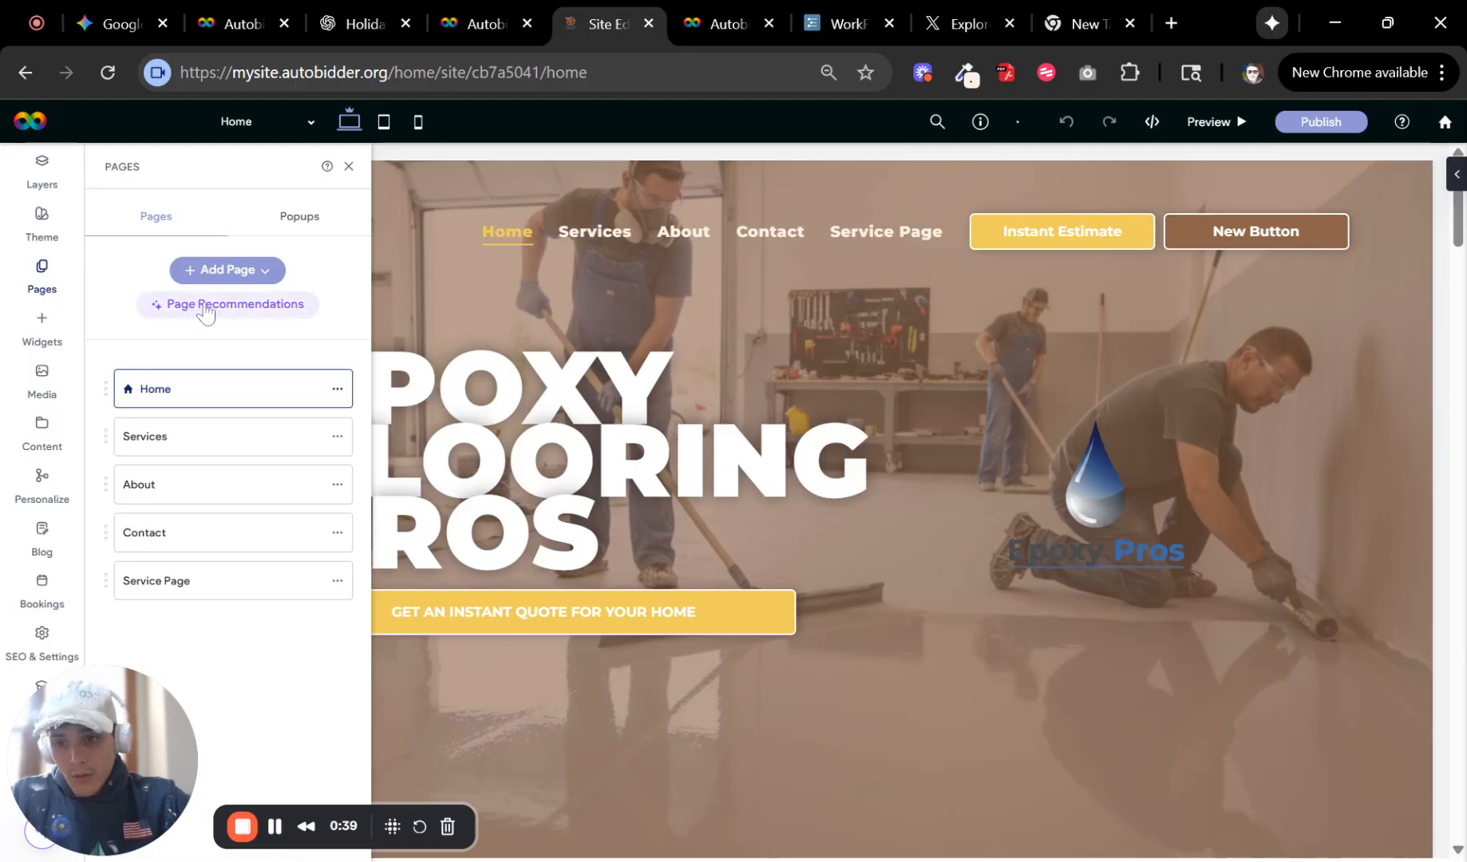
pyautogui.click(315, 226)
pyautogui.click(232, 271)
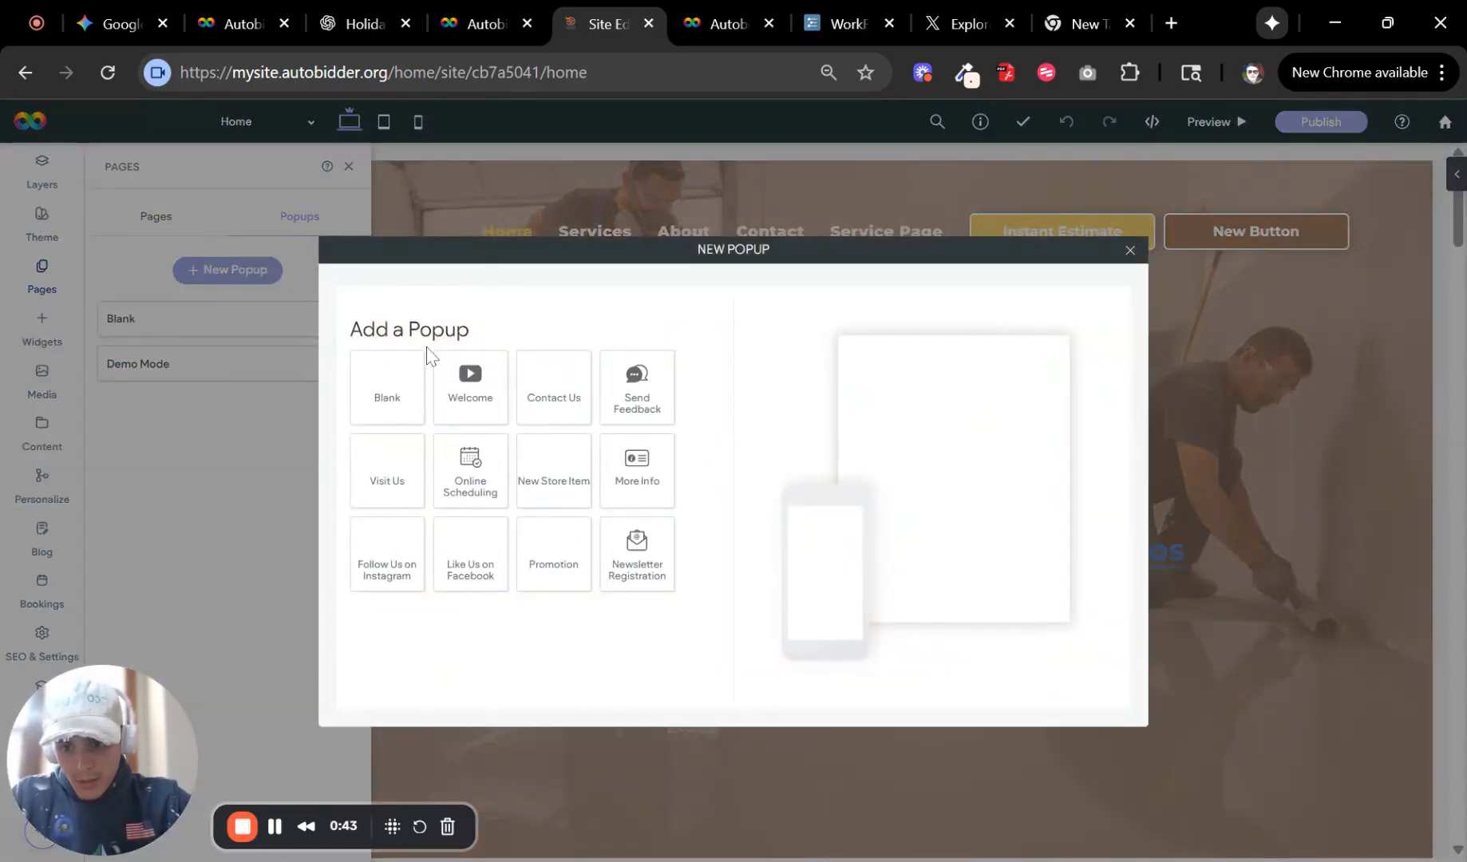
pyautogui.click(391, 399)
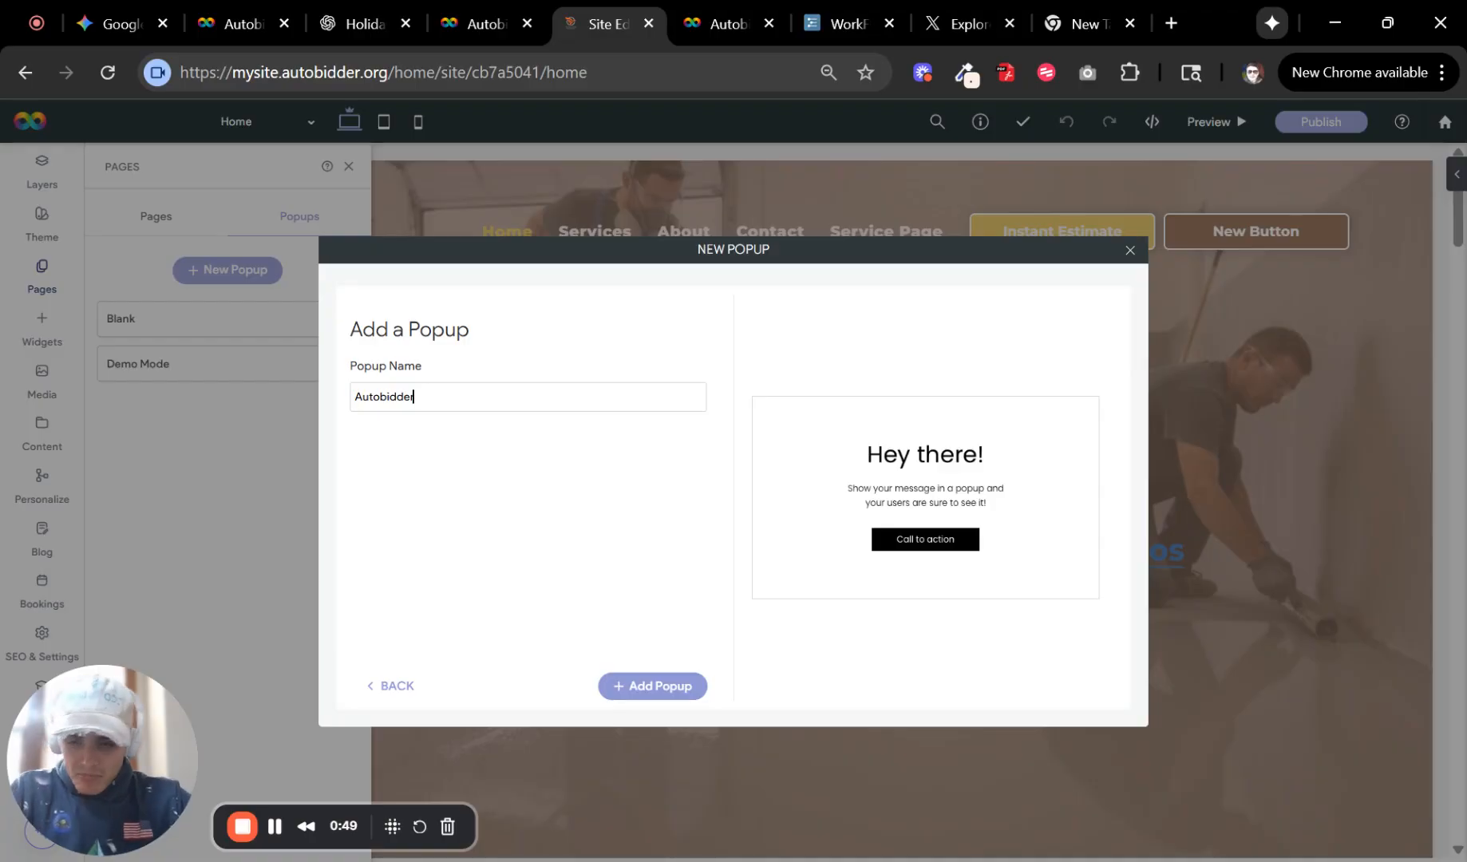
pyautogui.click(671, 685)
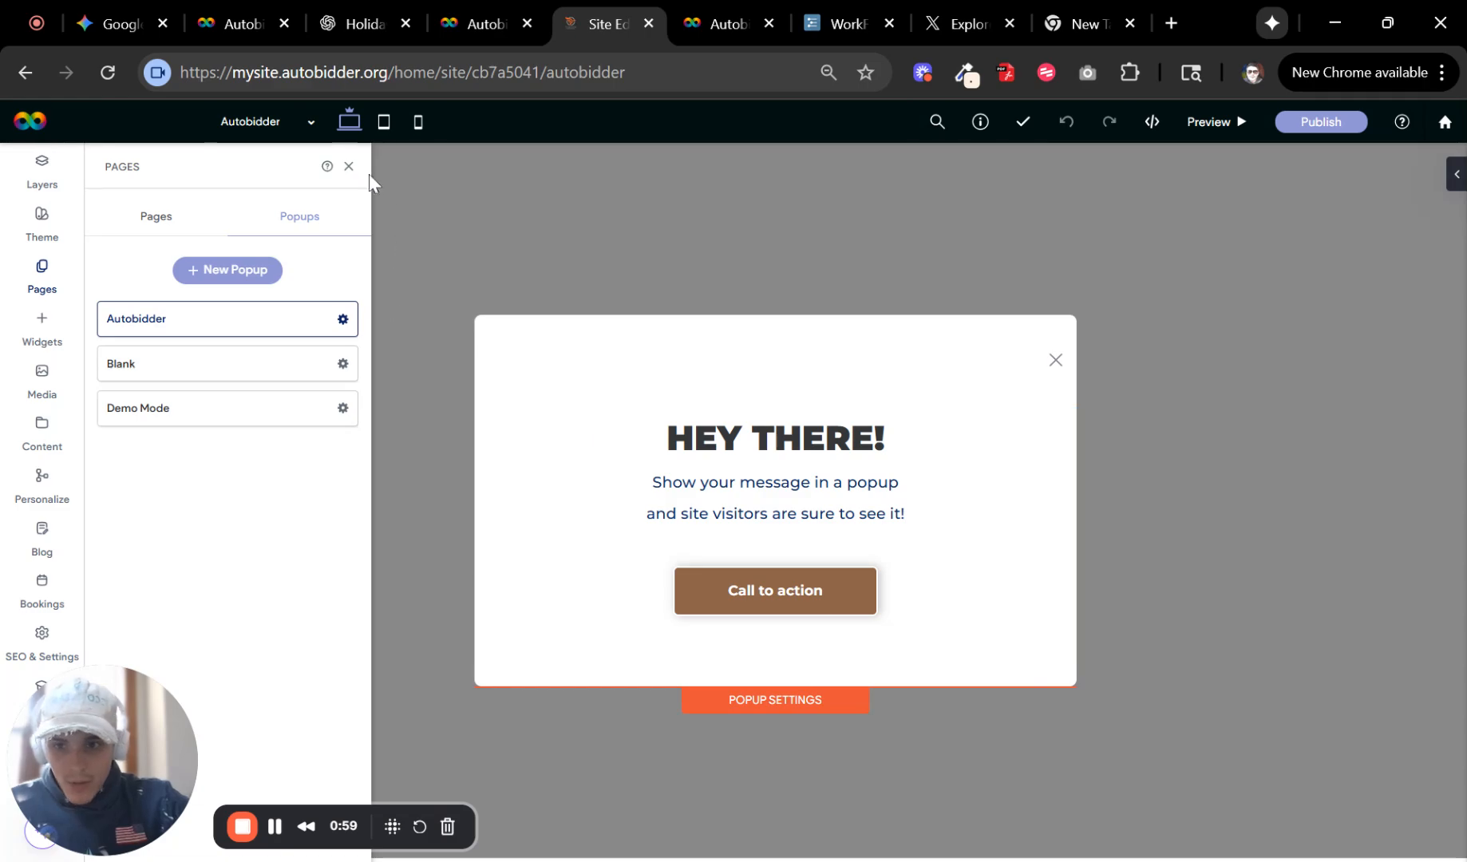
pyautogui.click(348, 168)
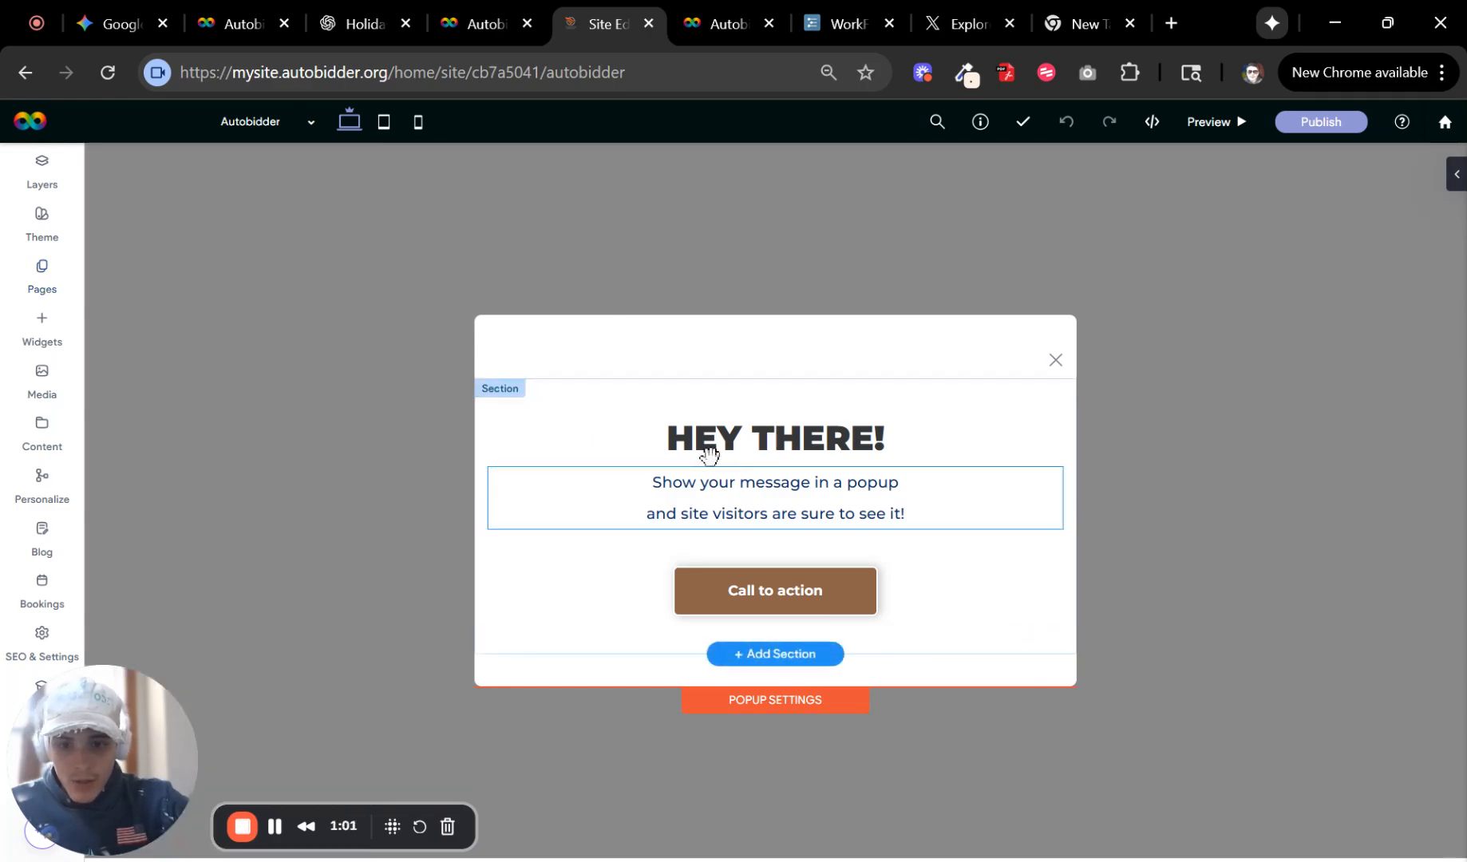
# Delete the popup's default heading-and-button section along with its leftover empty column.
pyautogui.rightClick(526, 399)
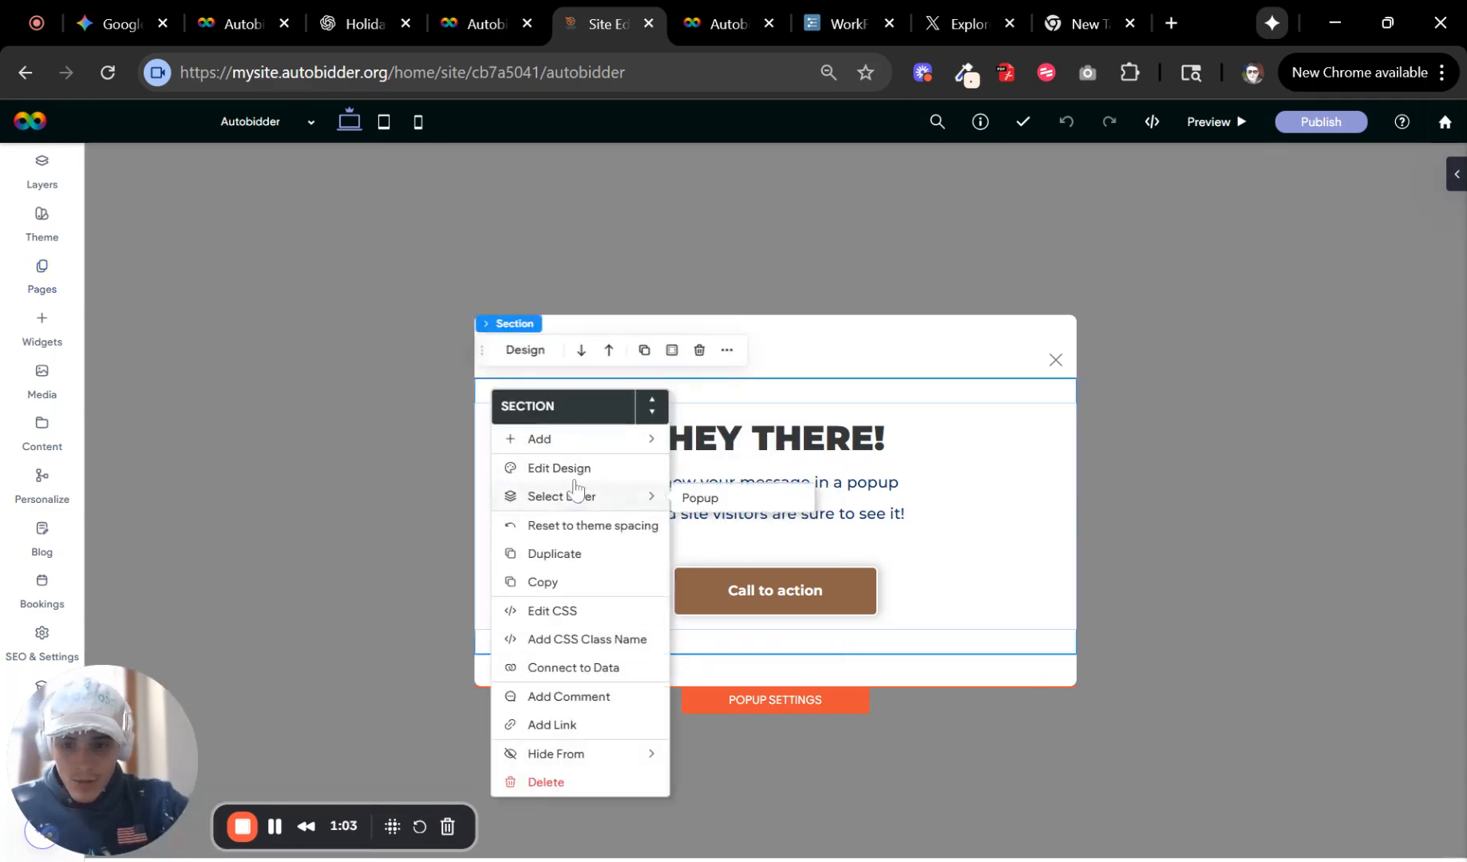
pyautogui.moveTo(559, 439)
pyautogui.click(712, 472)
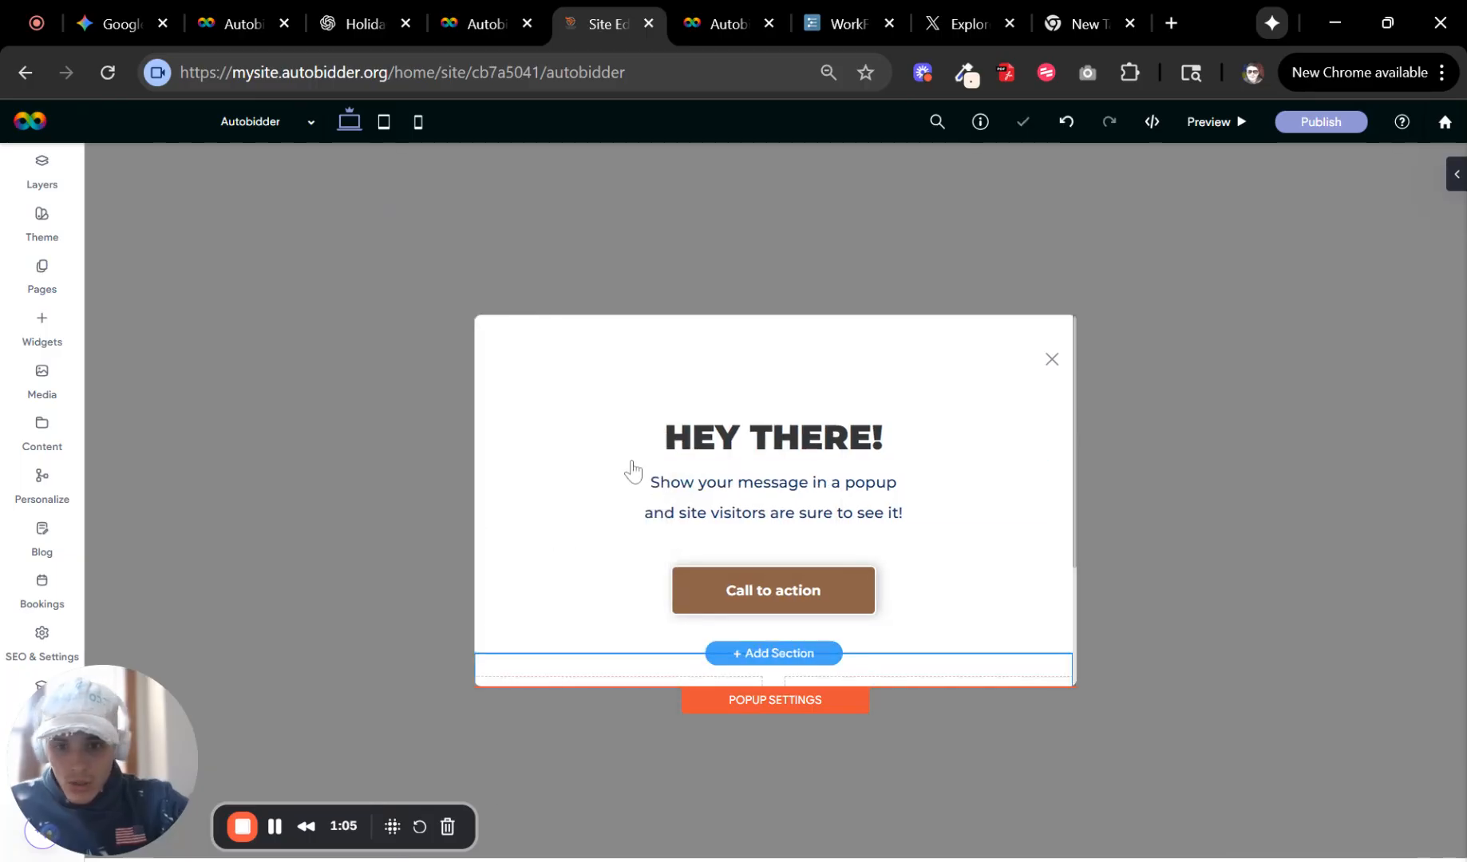
pyautogui.scroll(3, 647, 519)
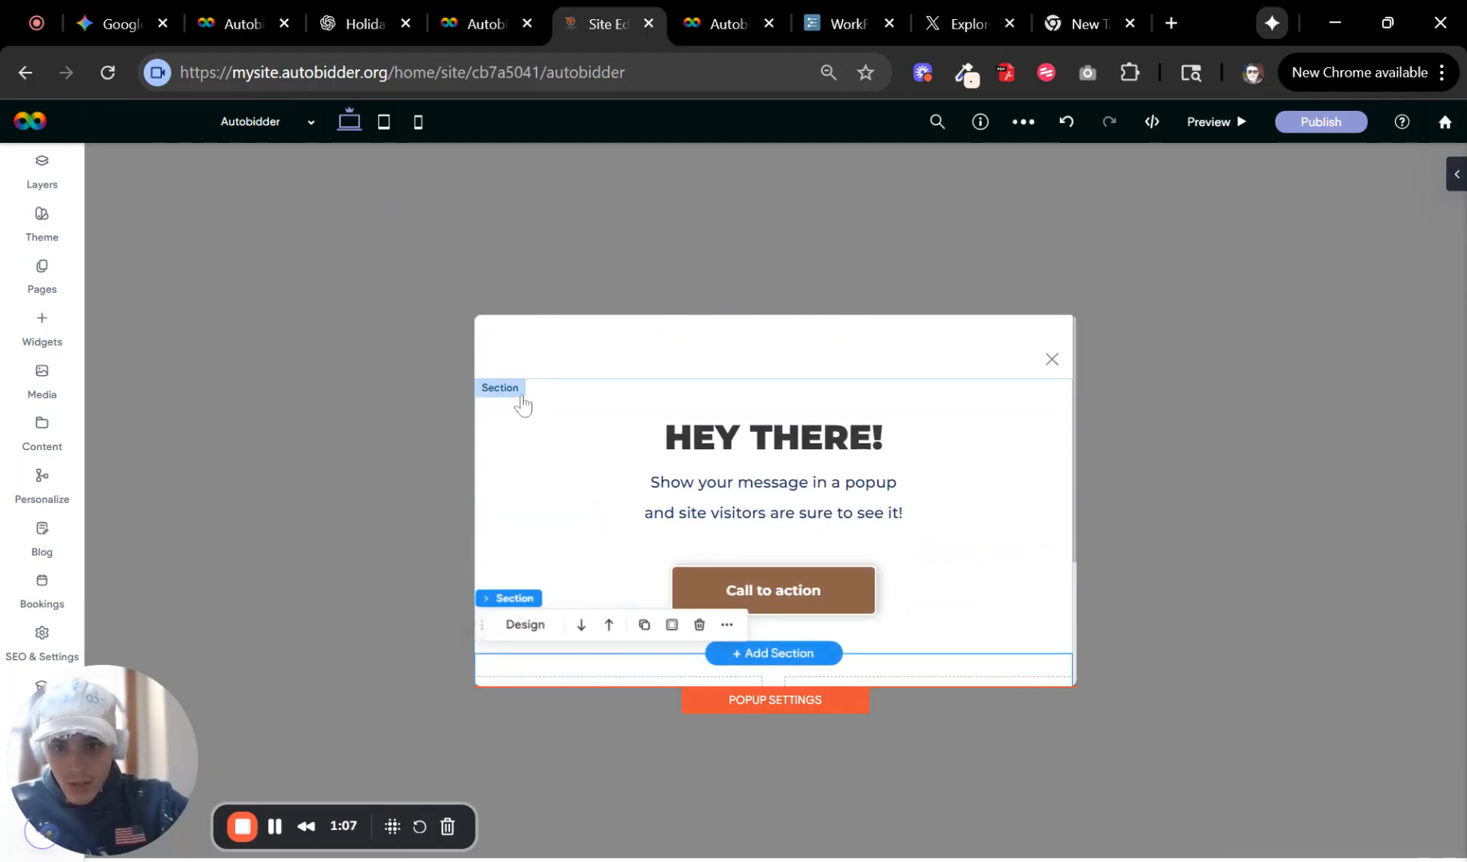
pyautogui.rightClick(520, 423)
pyautogui.click(591, 786)
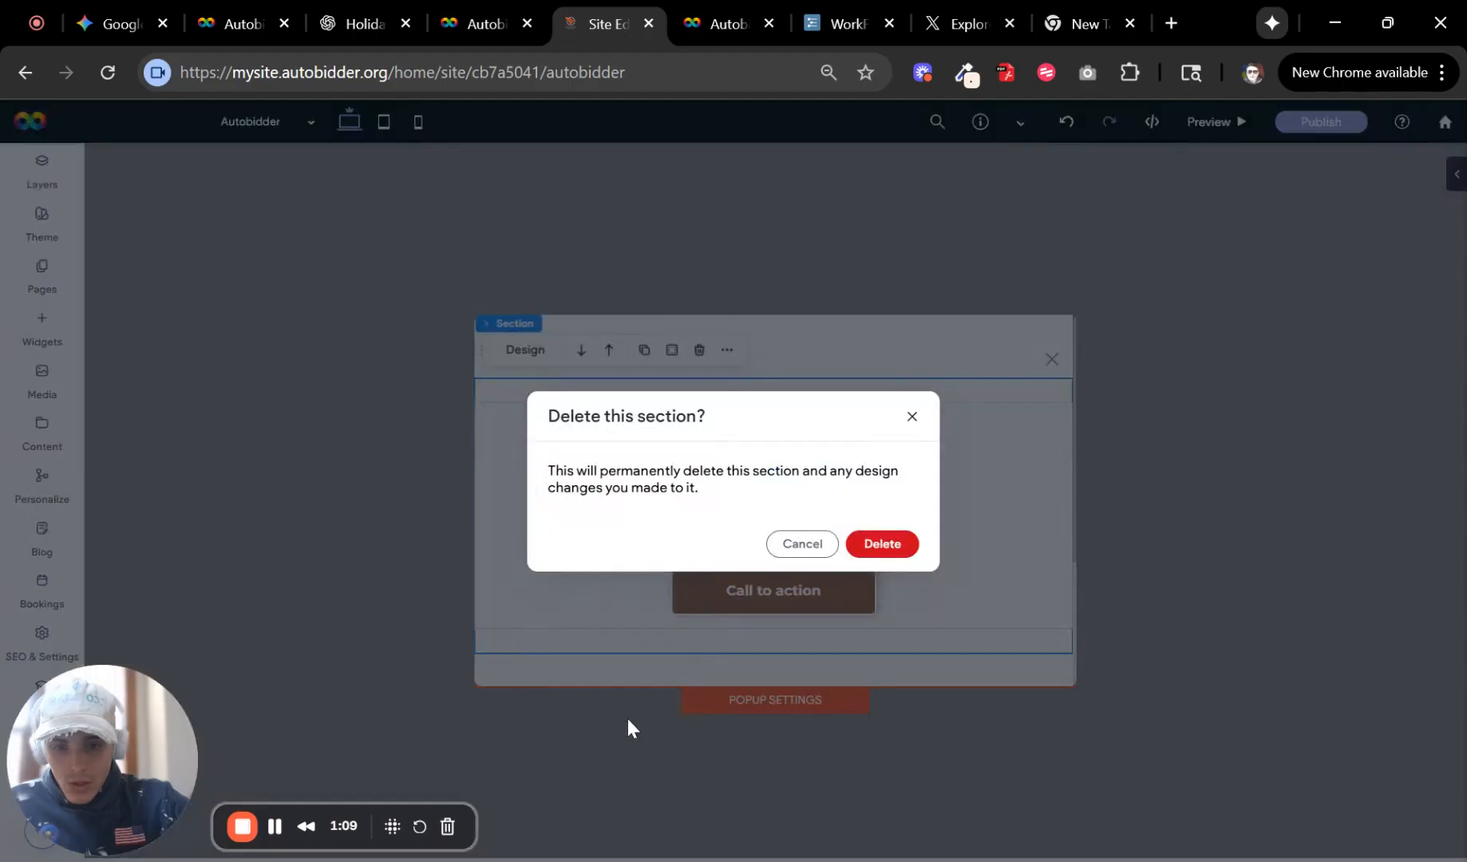
pyautogui.click(858, 550)
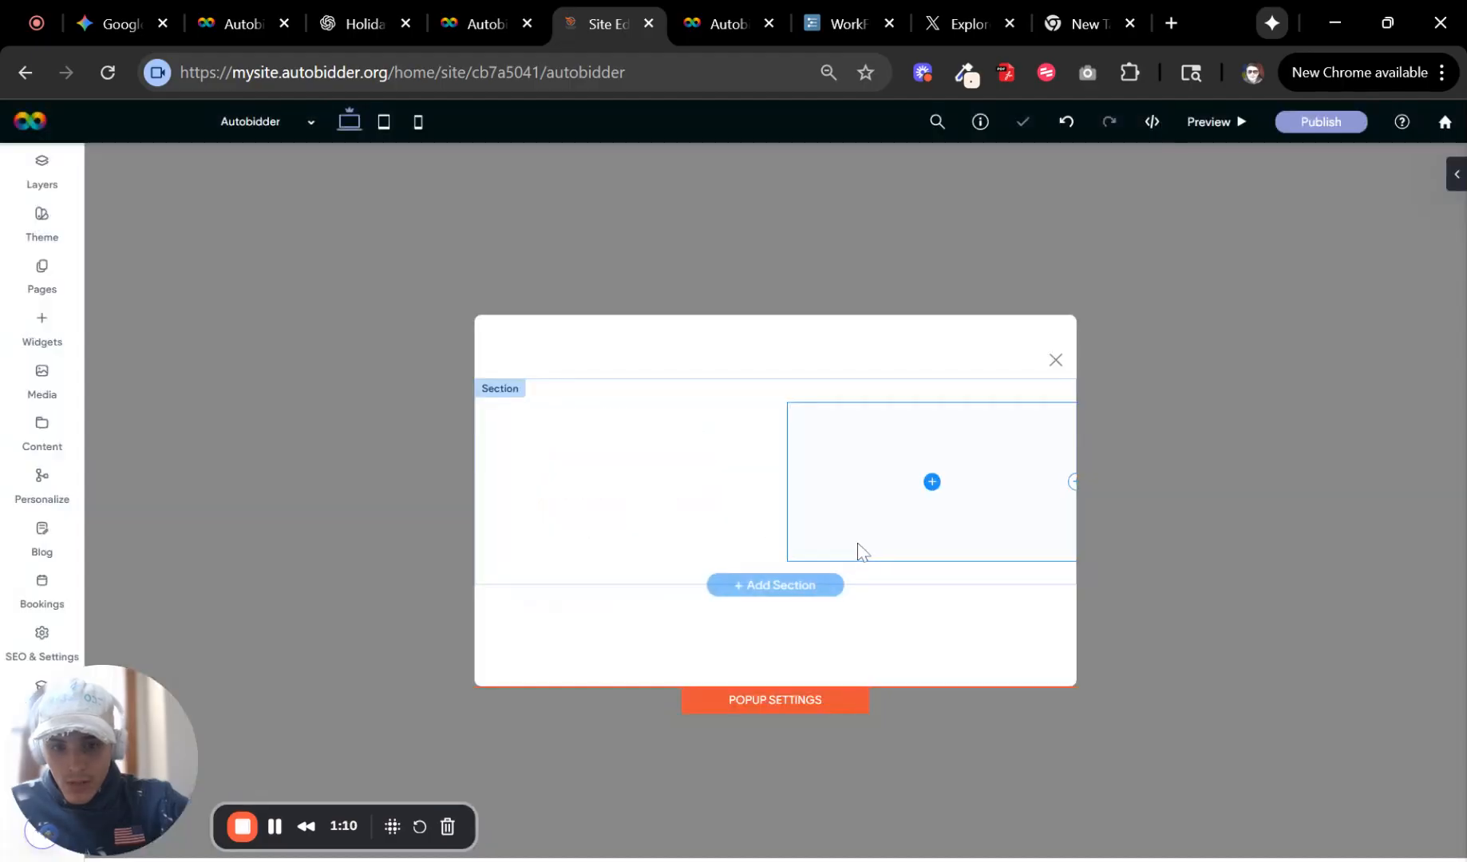
pyautogui.rightClick(846, 490)
pyautogui.press('Delete')
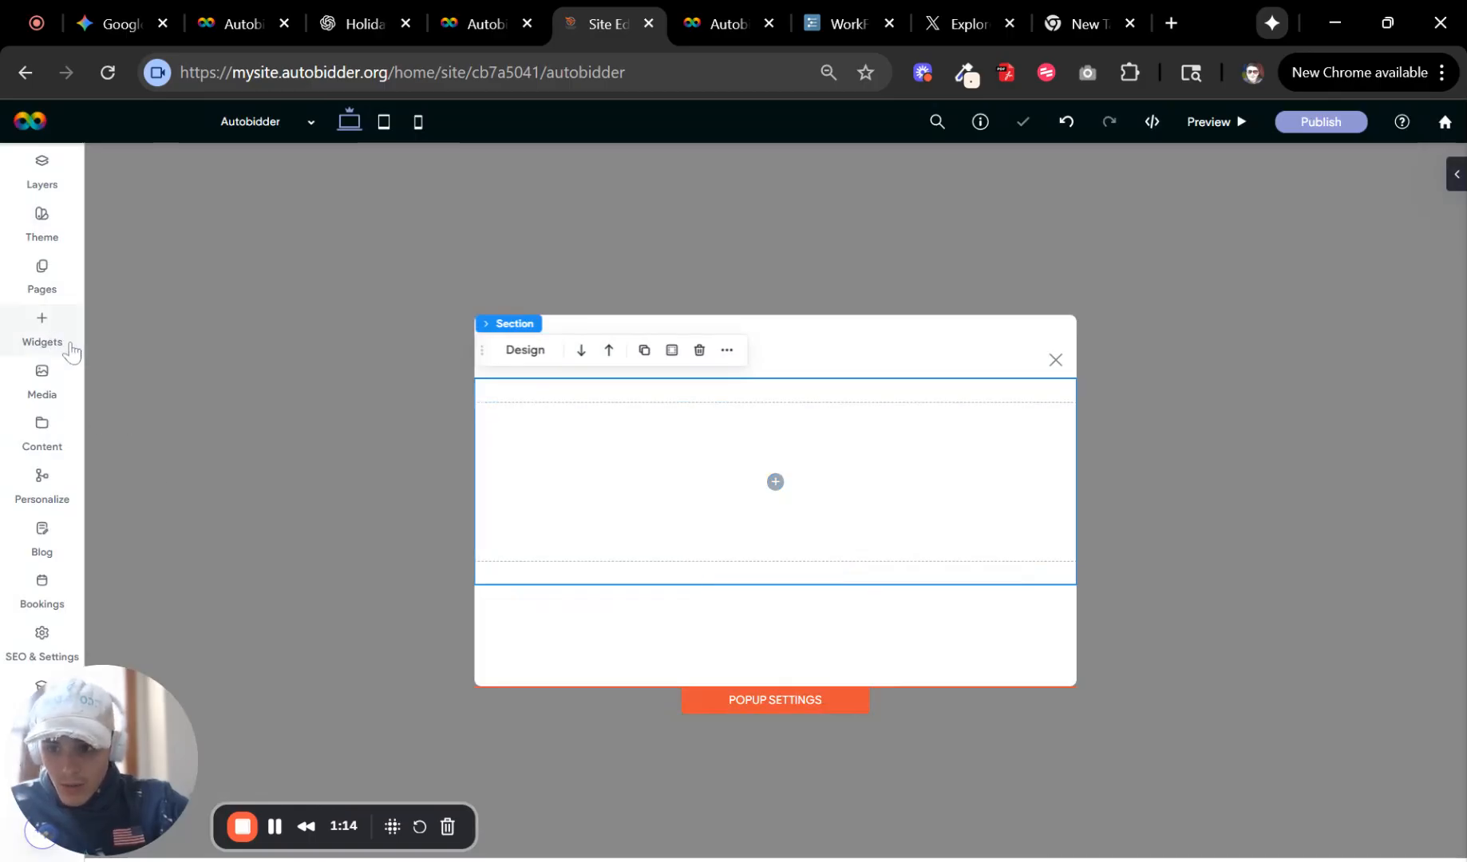
# Add an HTML widget to the popup's empty section and paste in the calculator iframe embed code.
pyautogui.click(42, 329)
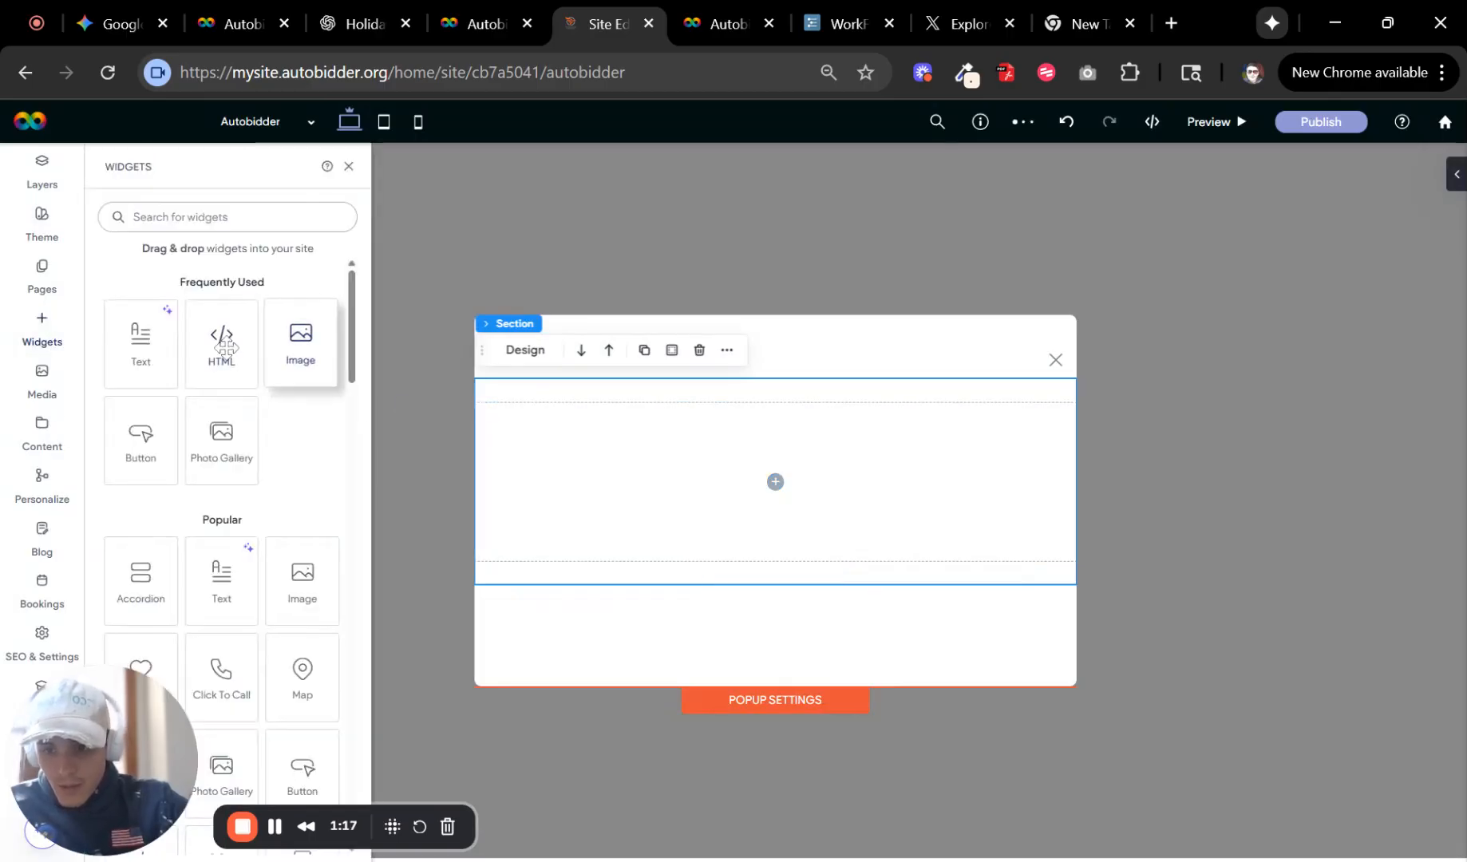
pyautogui.moveTo(223, 345); pyautogui.dragTo(748, 489)
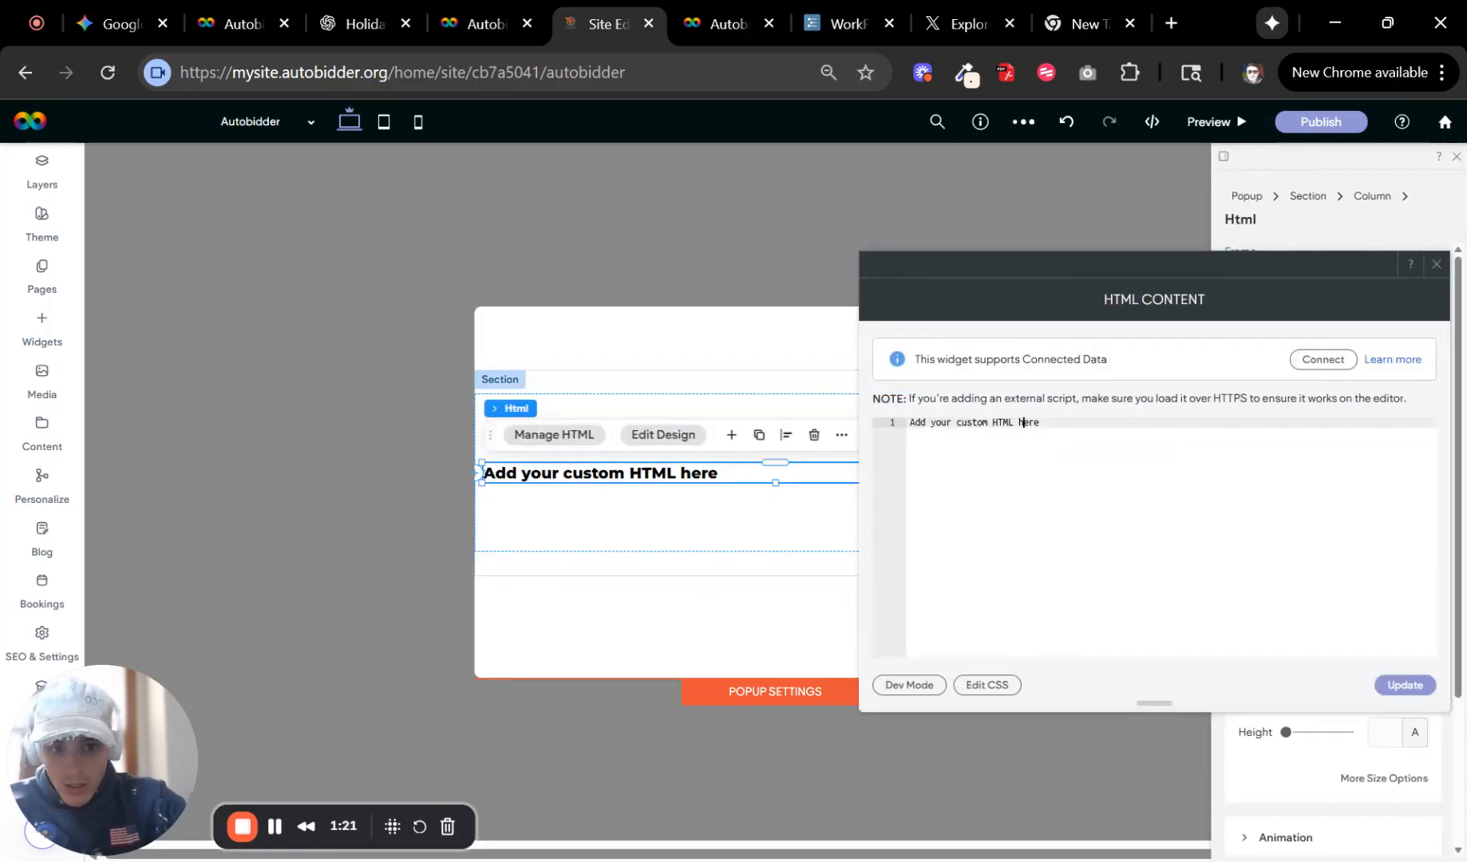
pyautogui.hotkey('ctrl', 'v')
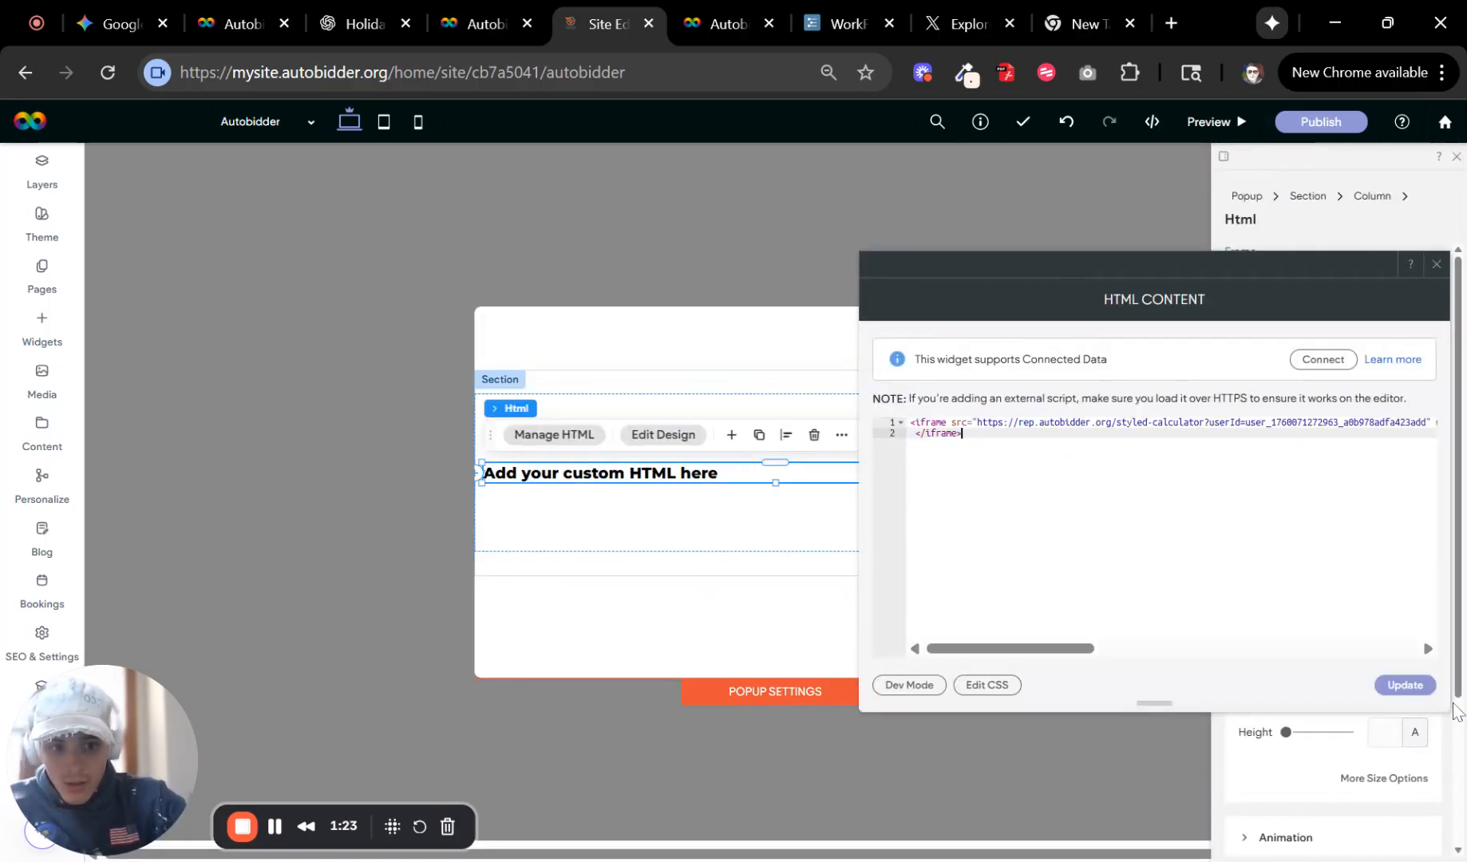
pyautogui.click(1405, 685)
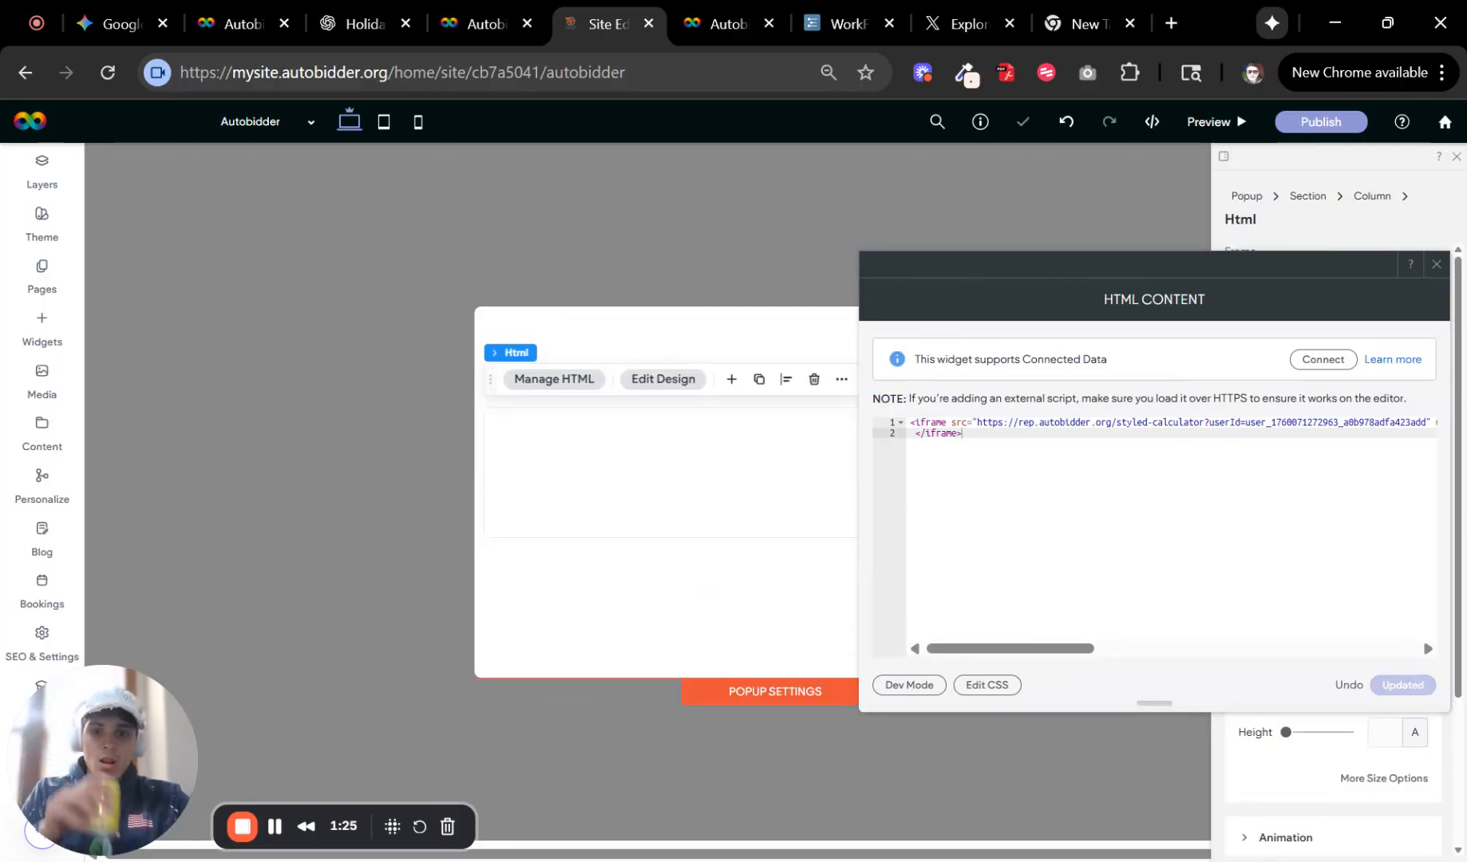
pyautogui.click(1436, 264)
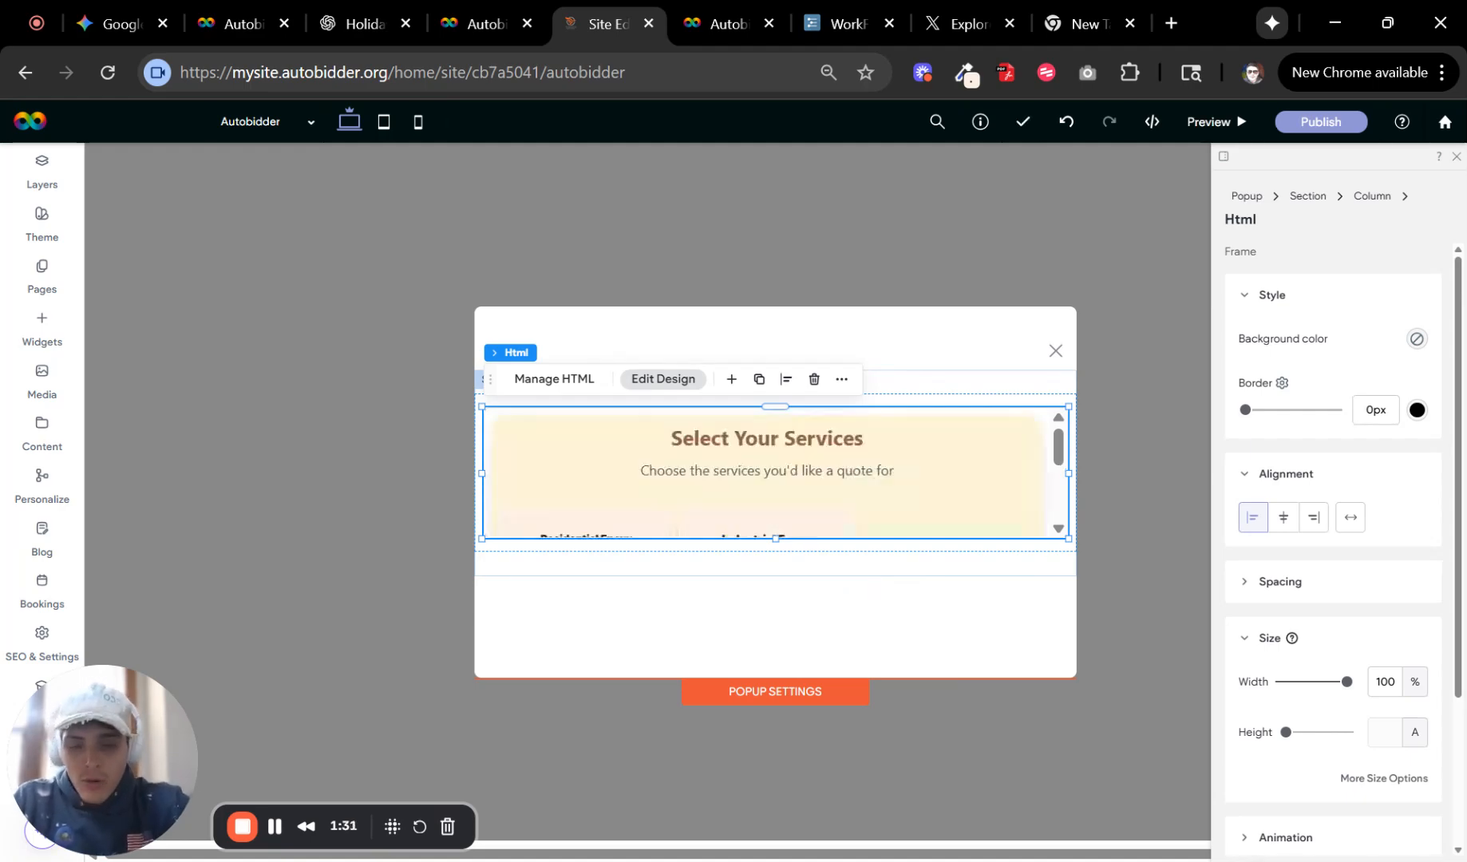
# Enlarge the embedded calculator to about 540 px tall and the popup to about 812 by 756 px.
pyautogui.moveTo(1069, 538); pyautogui.dragTo(1090, 707)
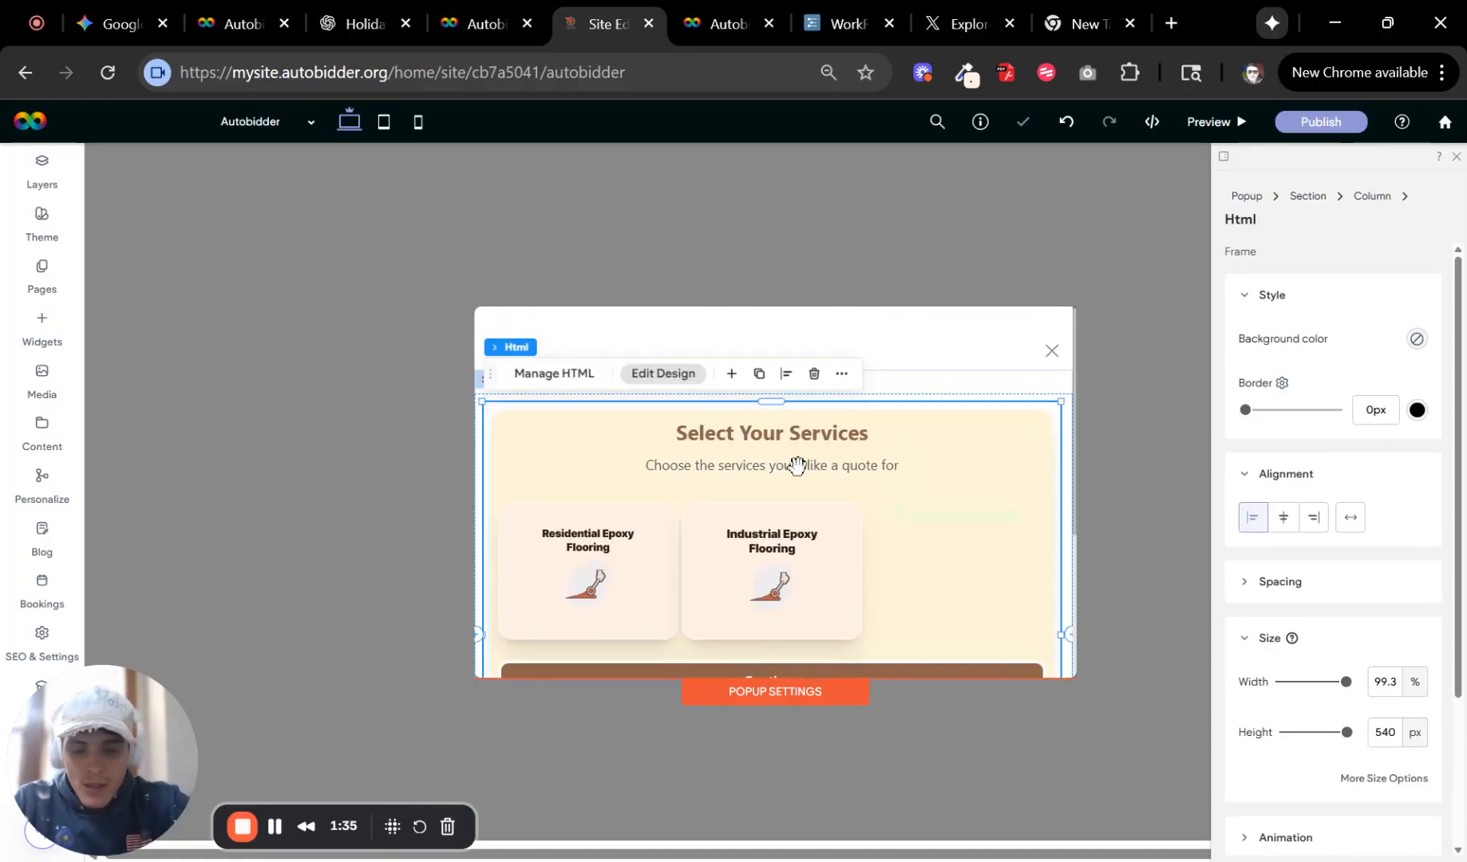
pyautogui.click(797, 700)
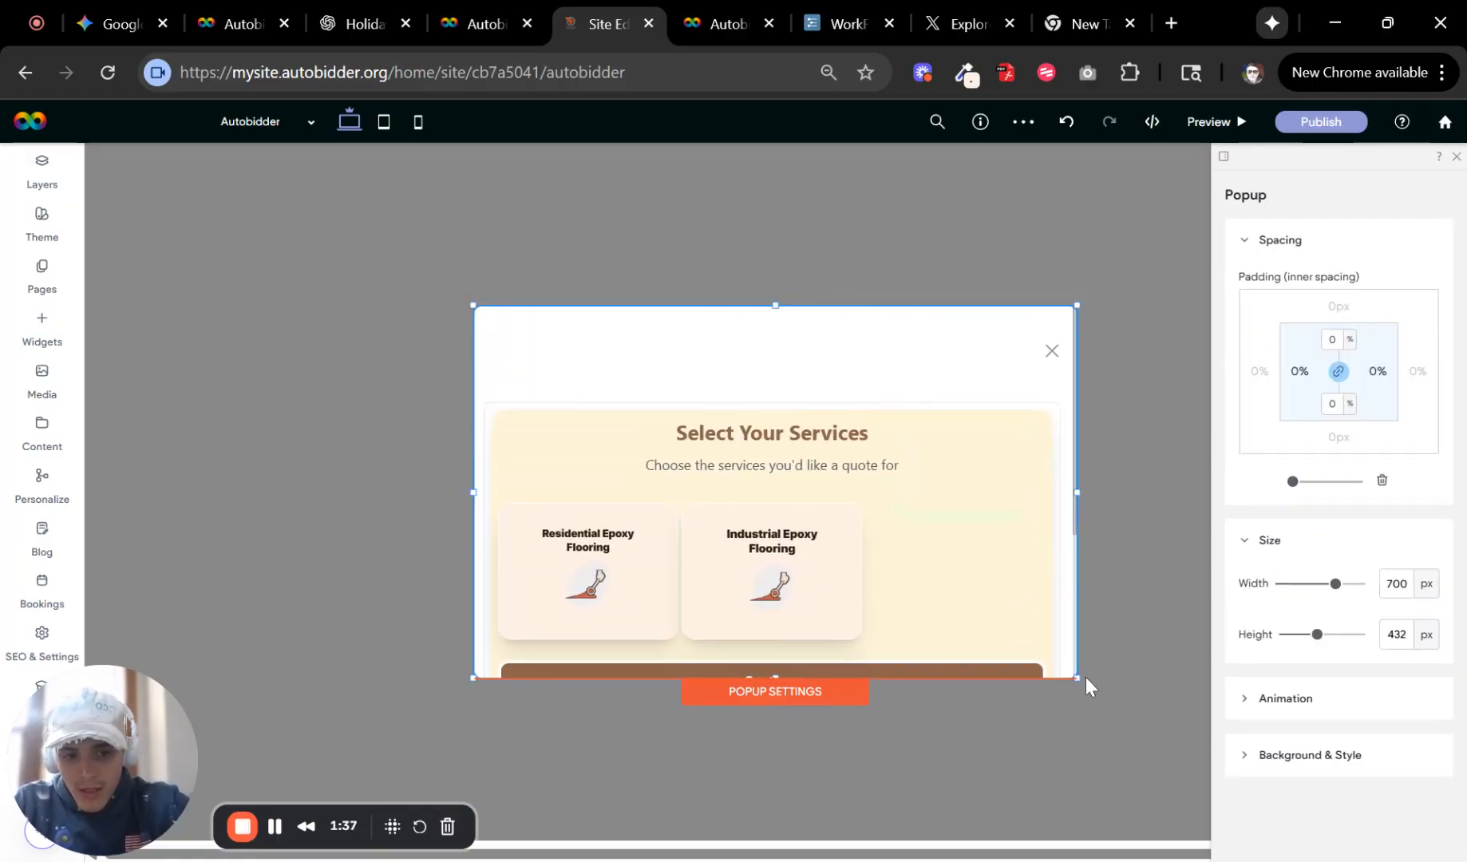
pyautogui.moveTo(1081, 679); pyautogui.dragTo(1125, 817)
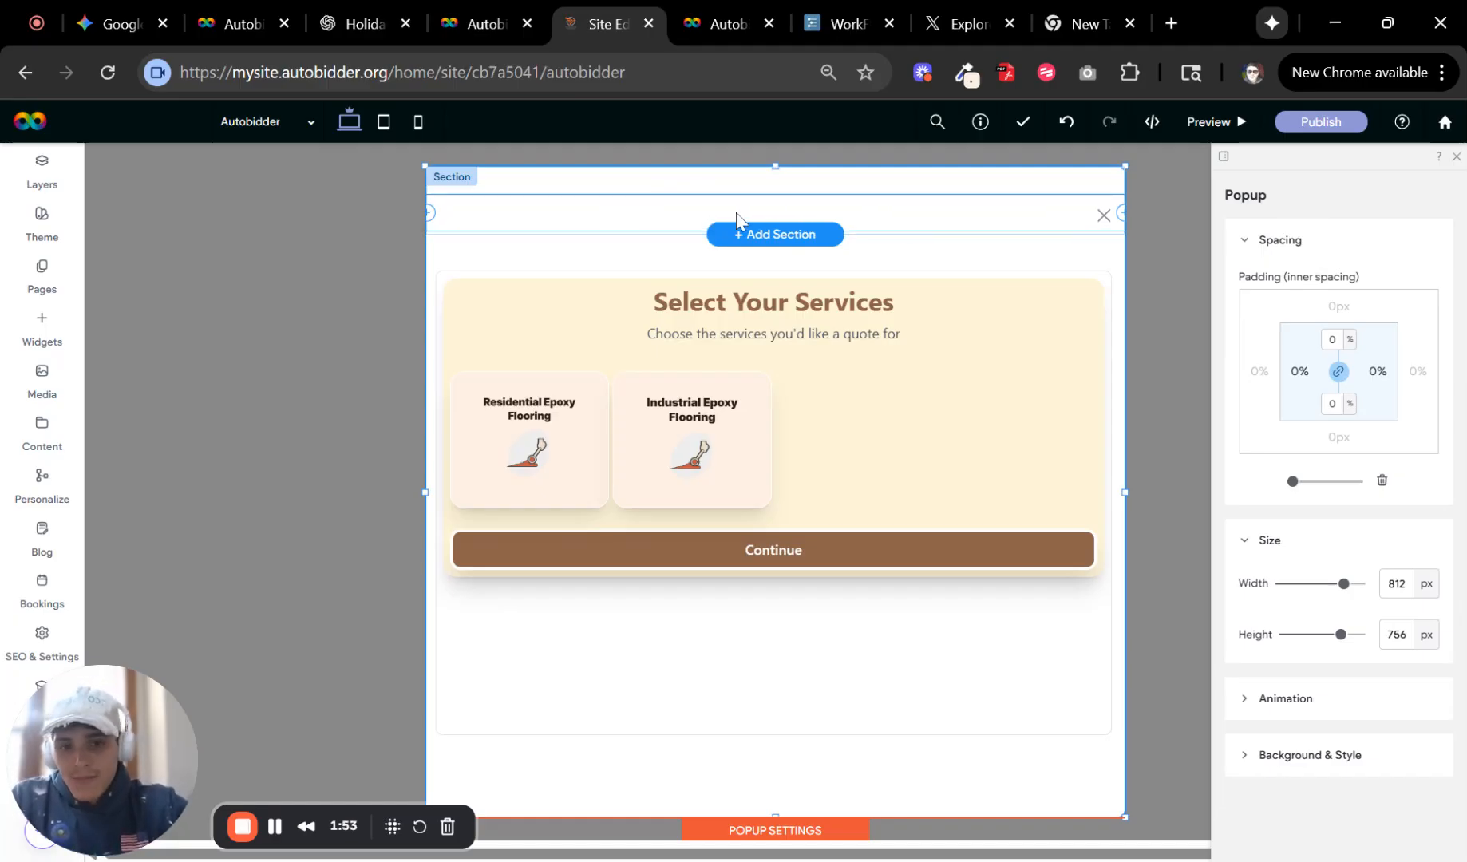
# Select and delete the popup's top section holding the close icon.
pyautogui.rightClick(524, 210)
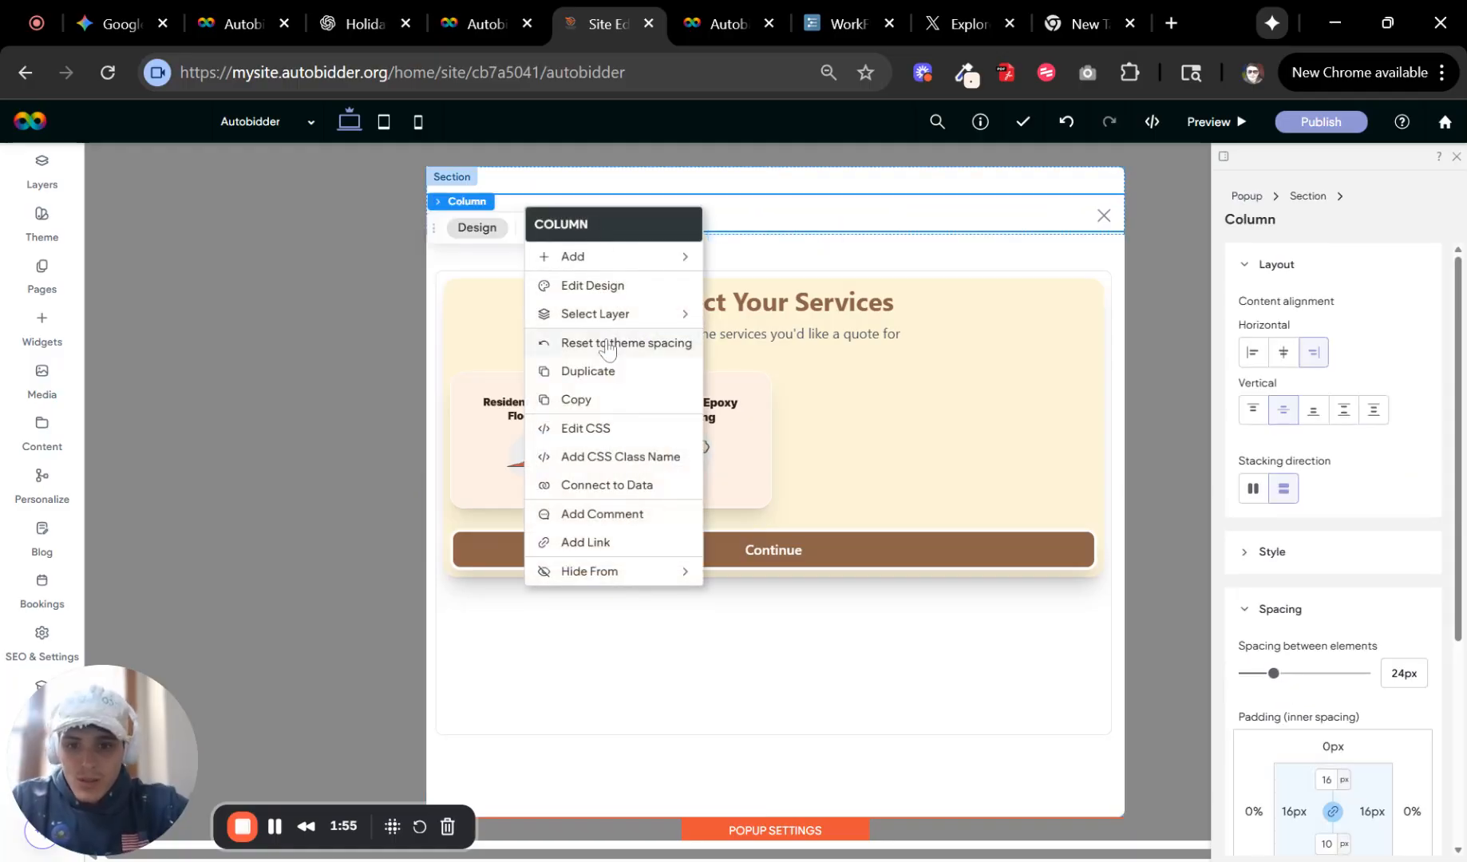
pyautogui.moveTo(649, 324)
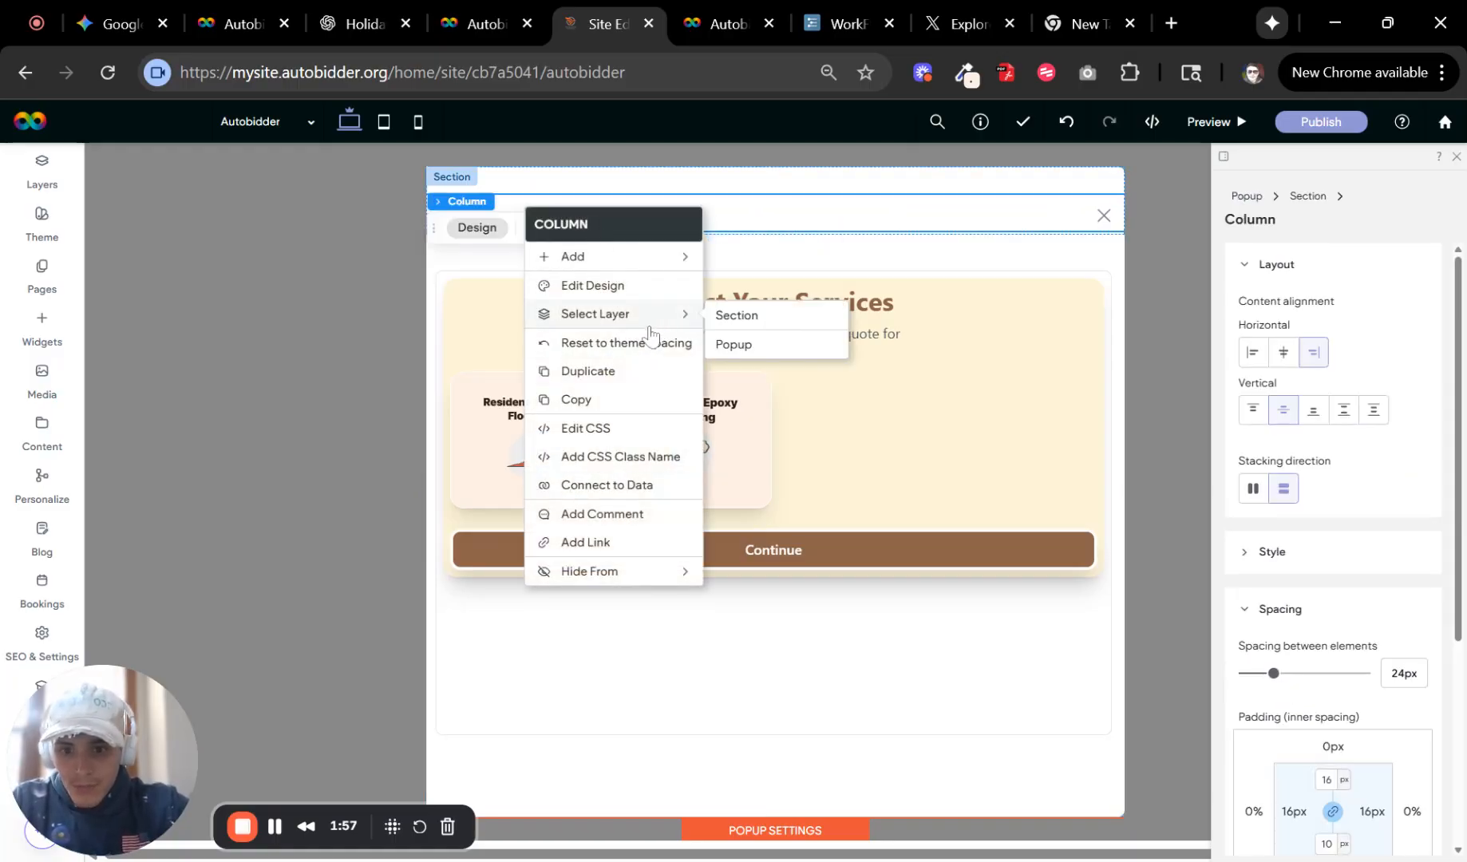
pyautogui.click(747, 182)
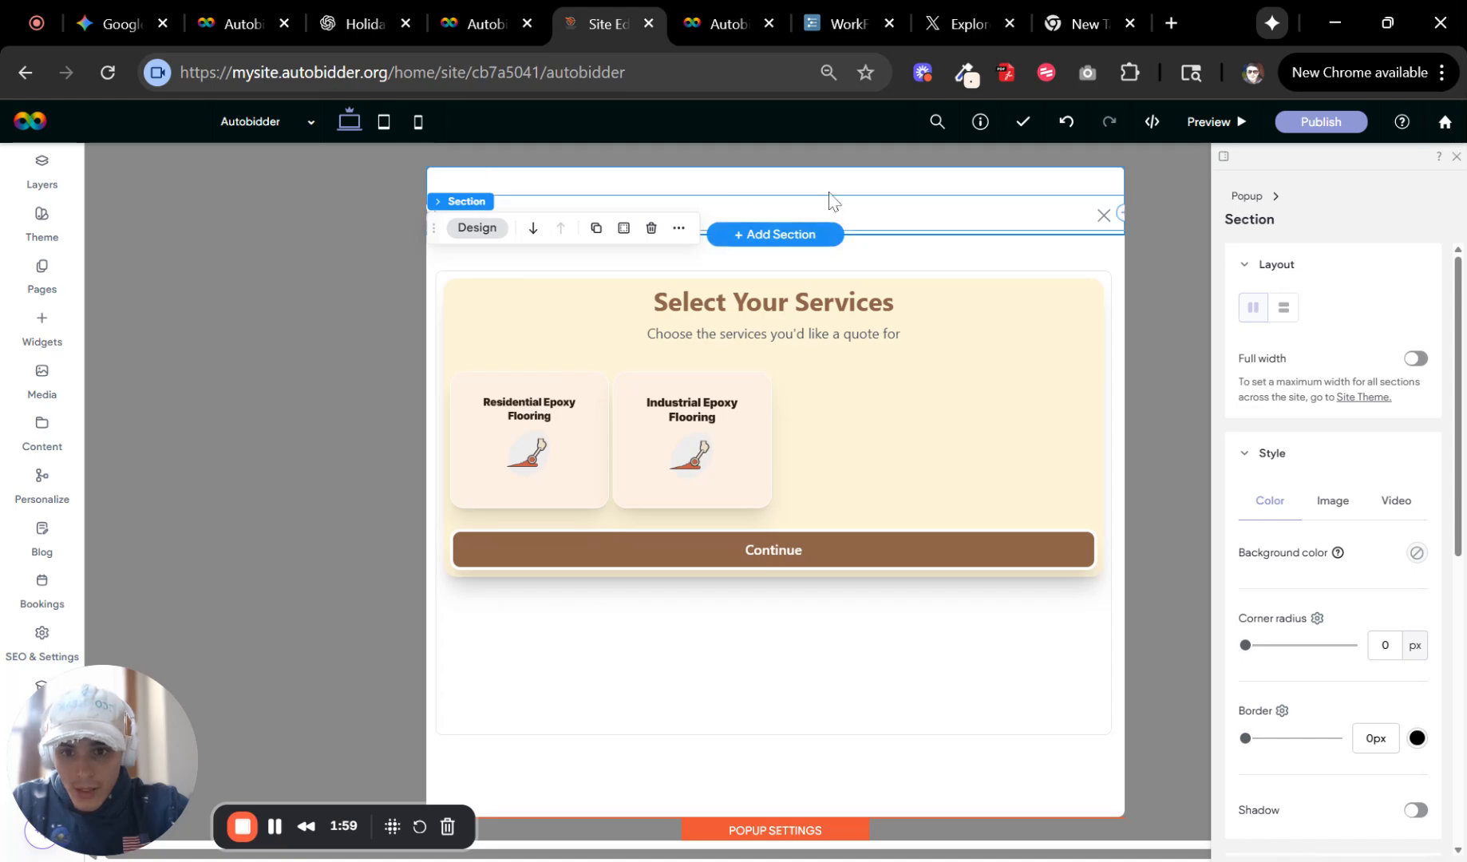
pyautogui.click(653, 227)
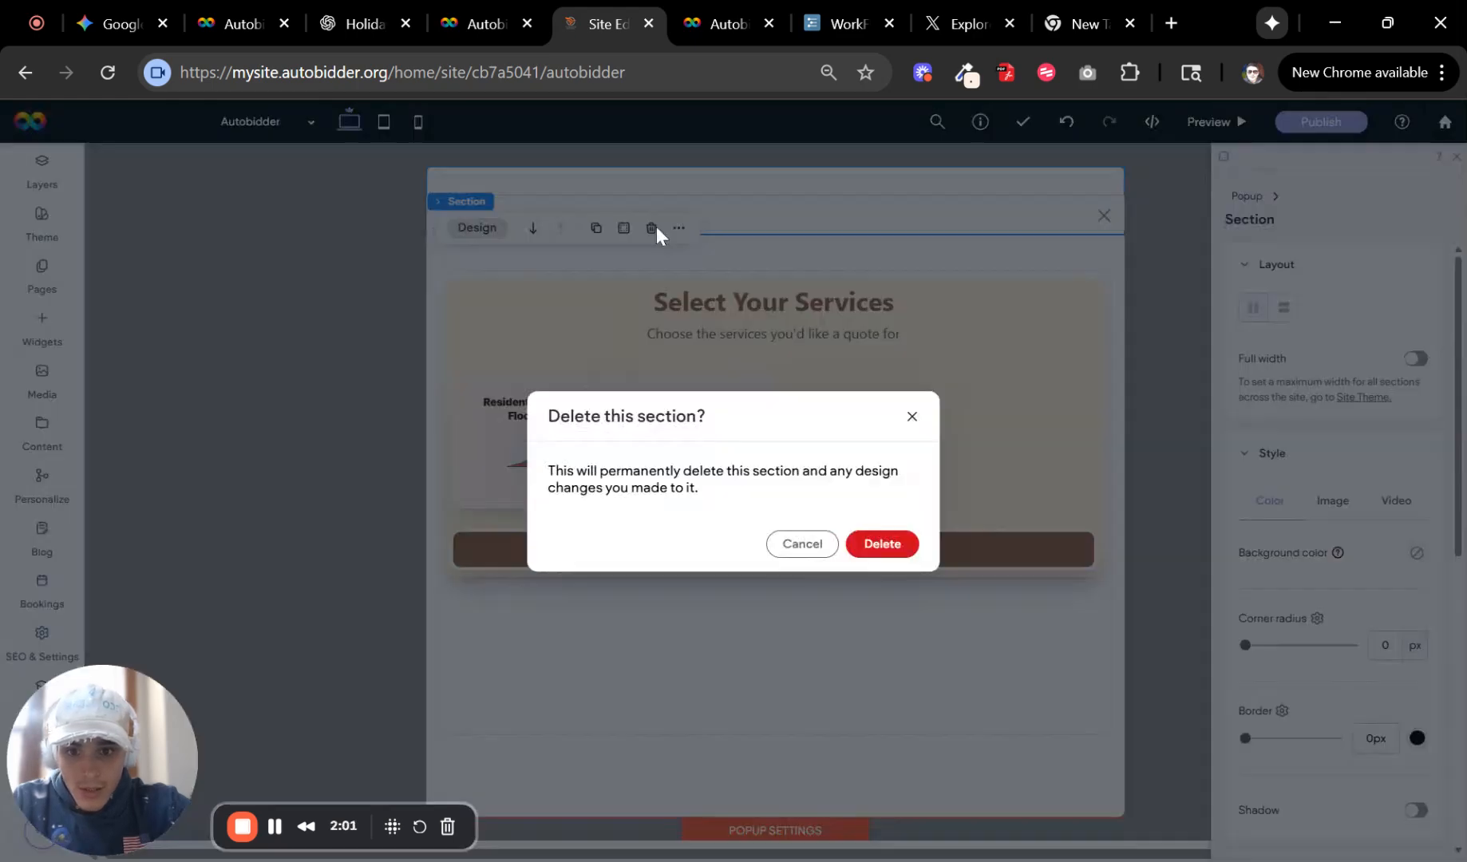
pyautogui.click(879, 545)
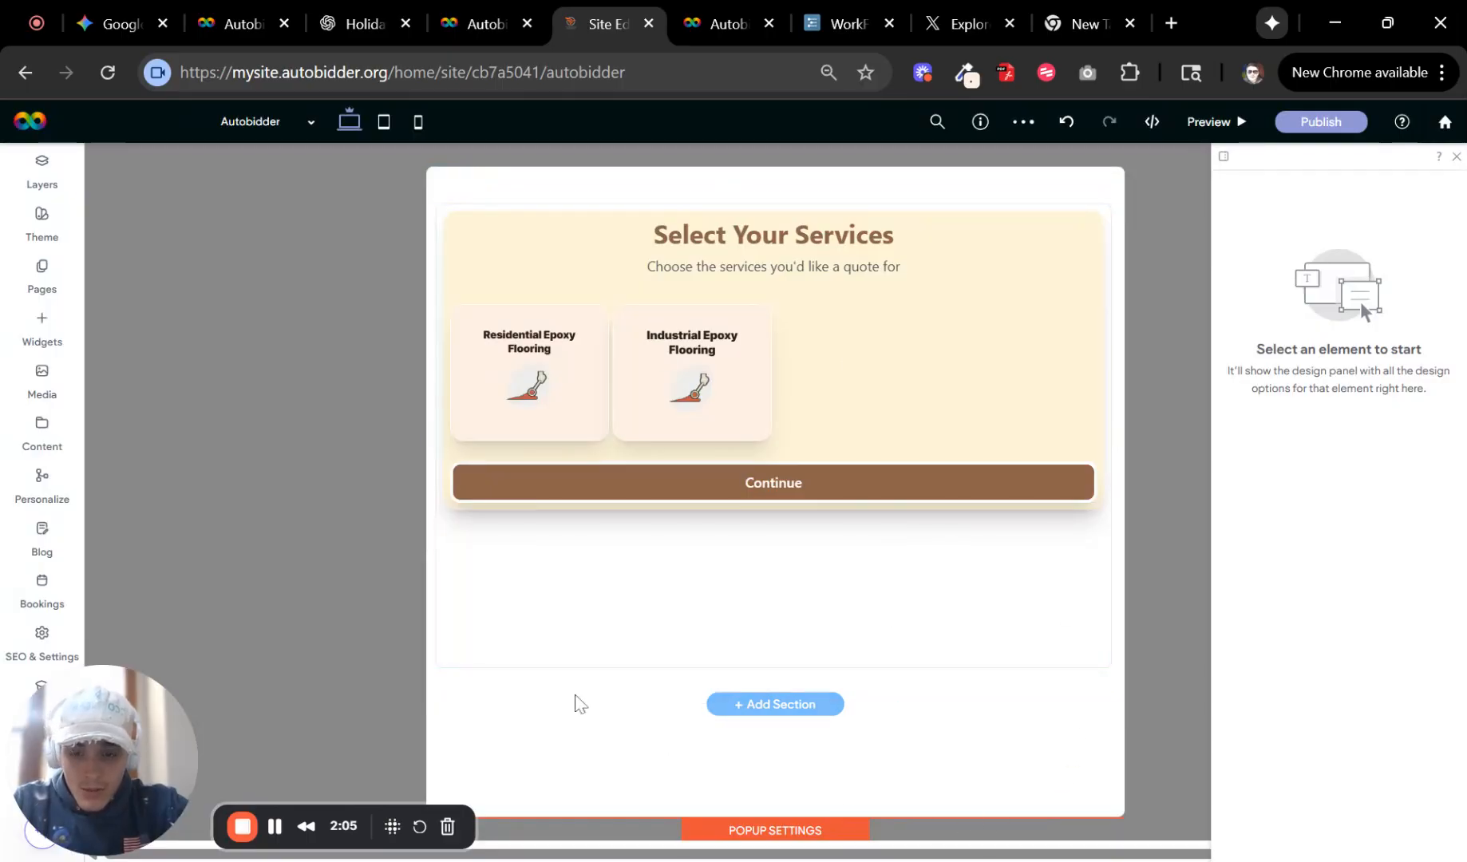
# Set the popup's background color to white #ffffff at 19% opacity.
pyautogui.click(813, 830)
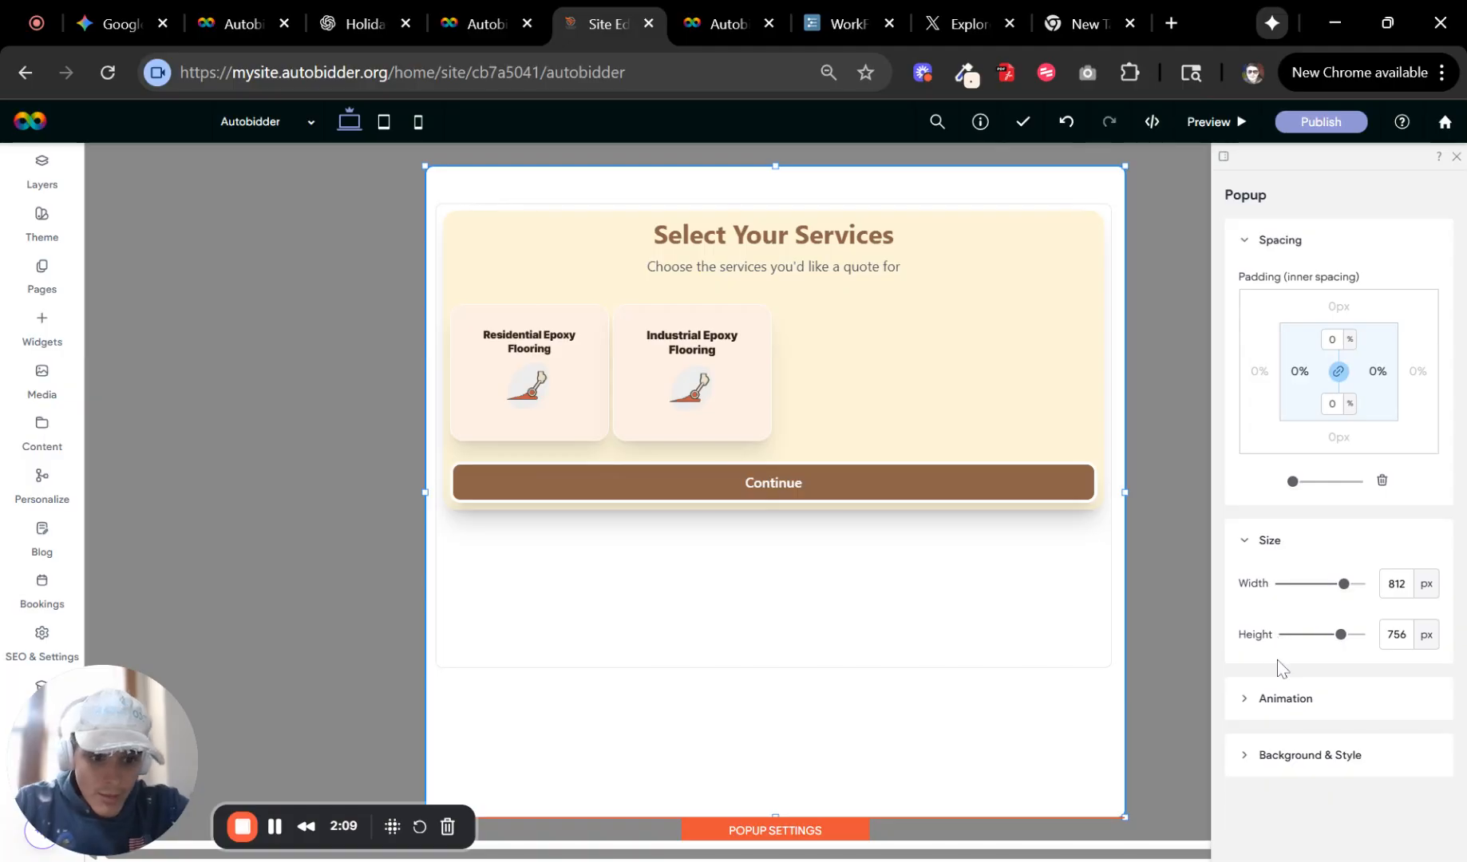
pyautogui.click(1323, 755)
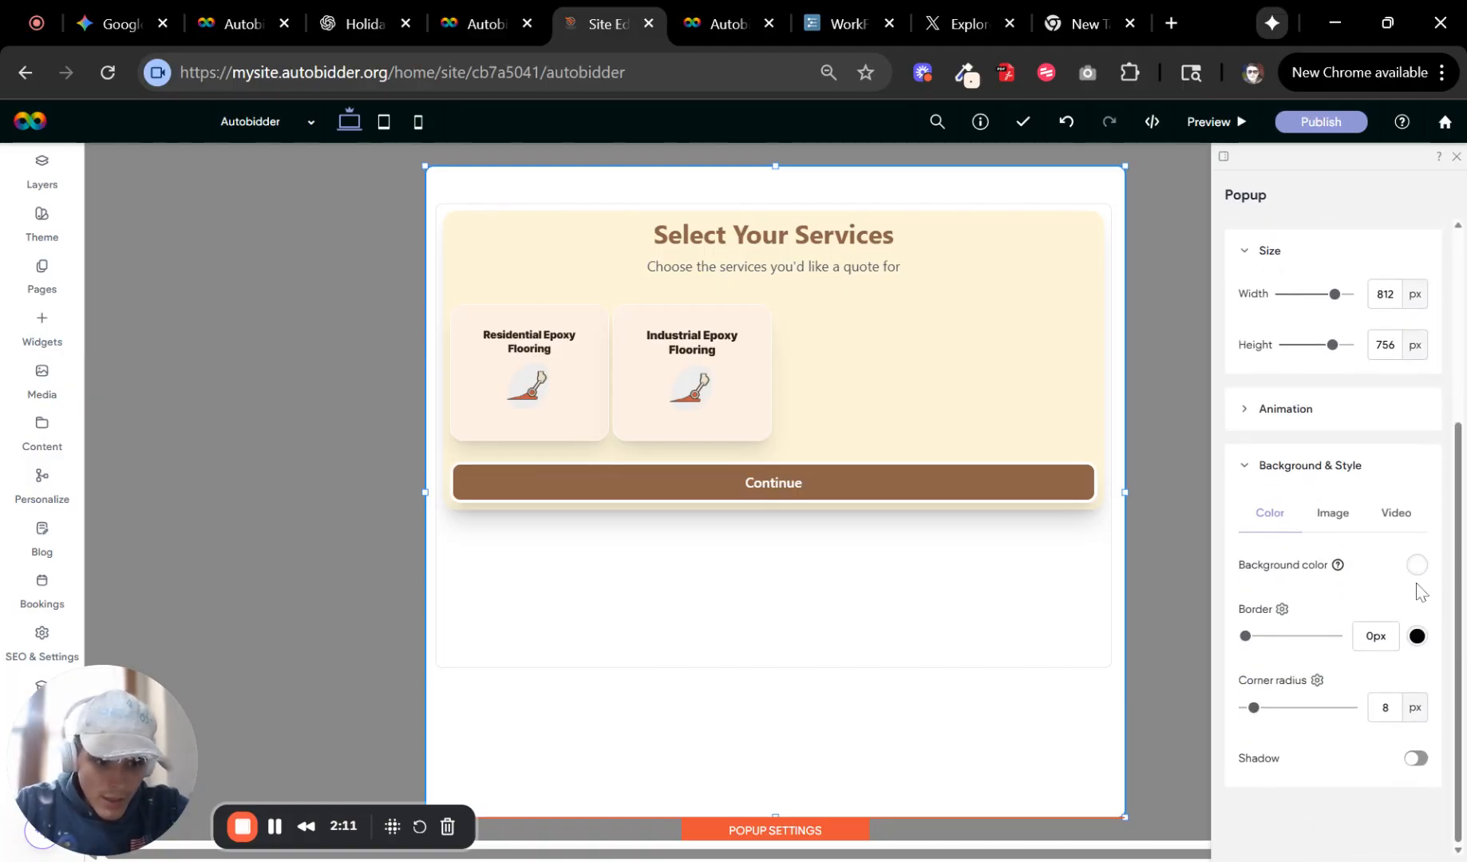
pyautogui.click(1416, 565)
pyautogui.scroll(-2, 1300, 718)
pyautogui.moveTo(1279, 778); pyautogui.dragTo(1204, 787)
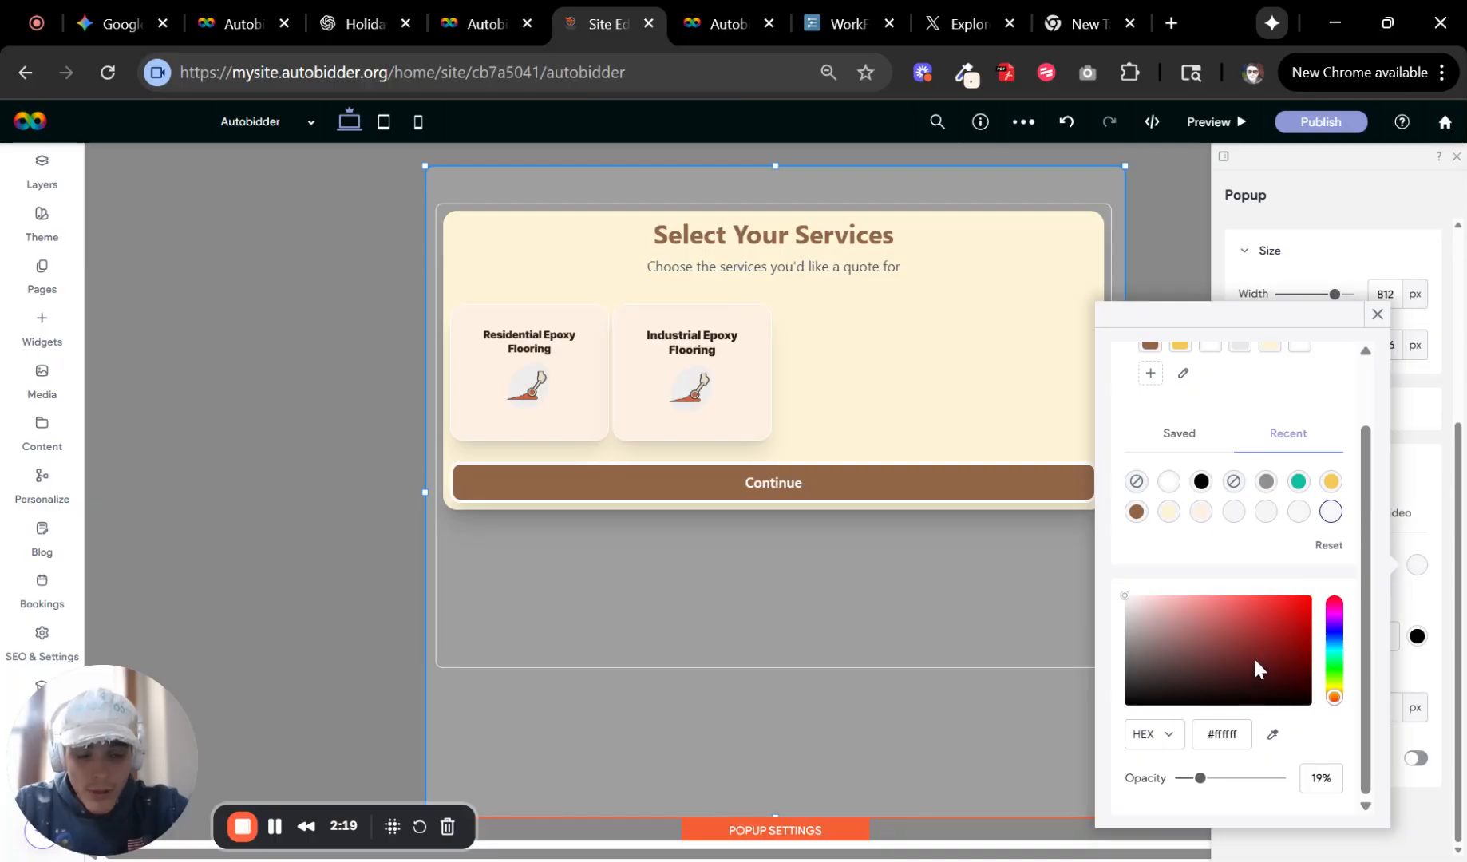
pyautogui.scroll(1, 1343, 511)
pyautogui.scroll(-1, 1185, 794)
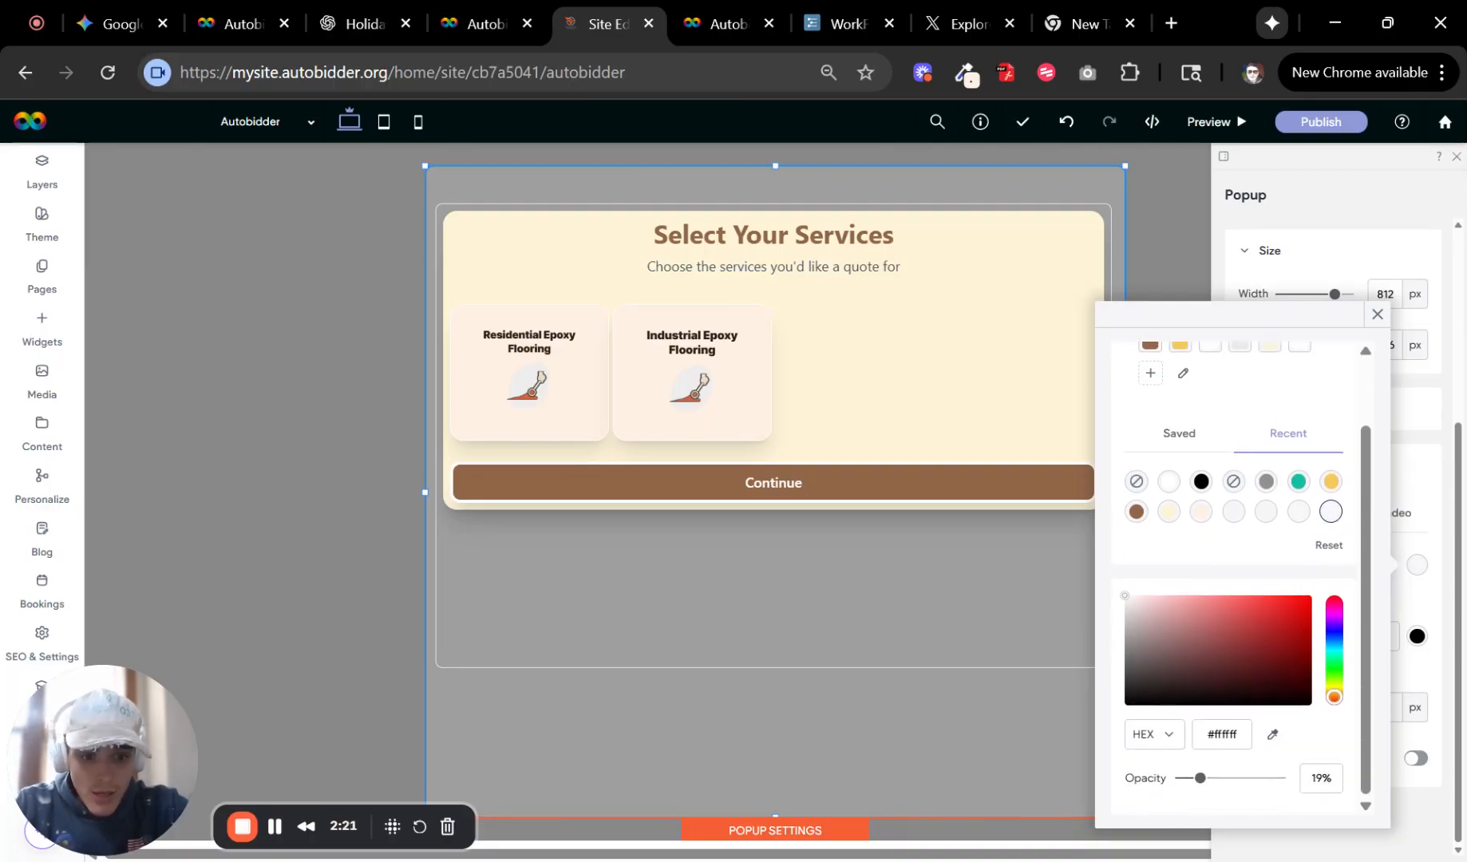
# Raise the popup background's opacity to 33% and close the color picker and popup settings.
pyautogui.moveTo(1203, 781); pyautogui.dragTo(1214, 782)
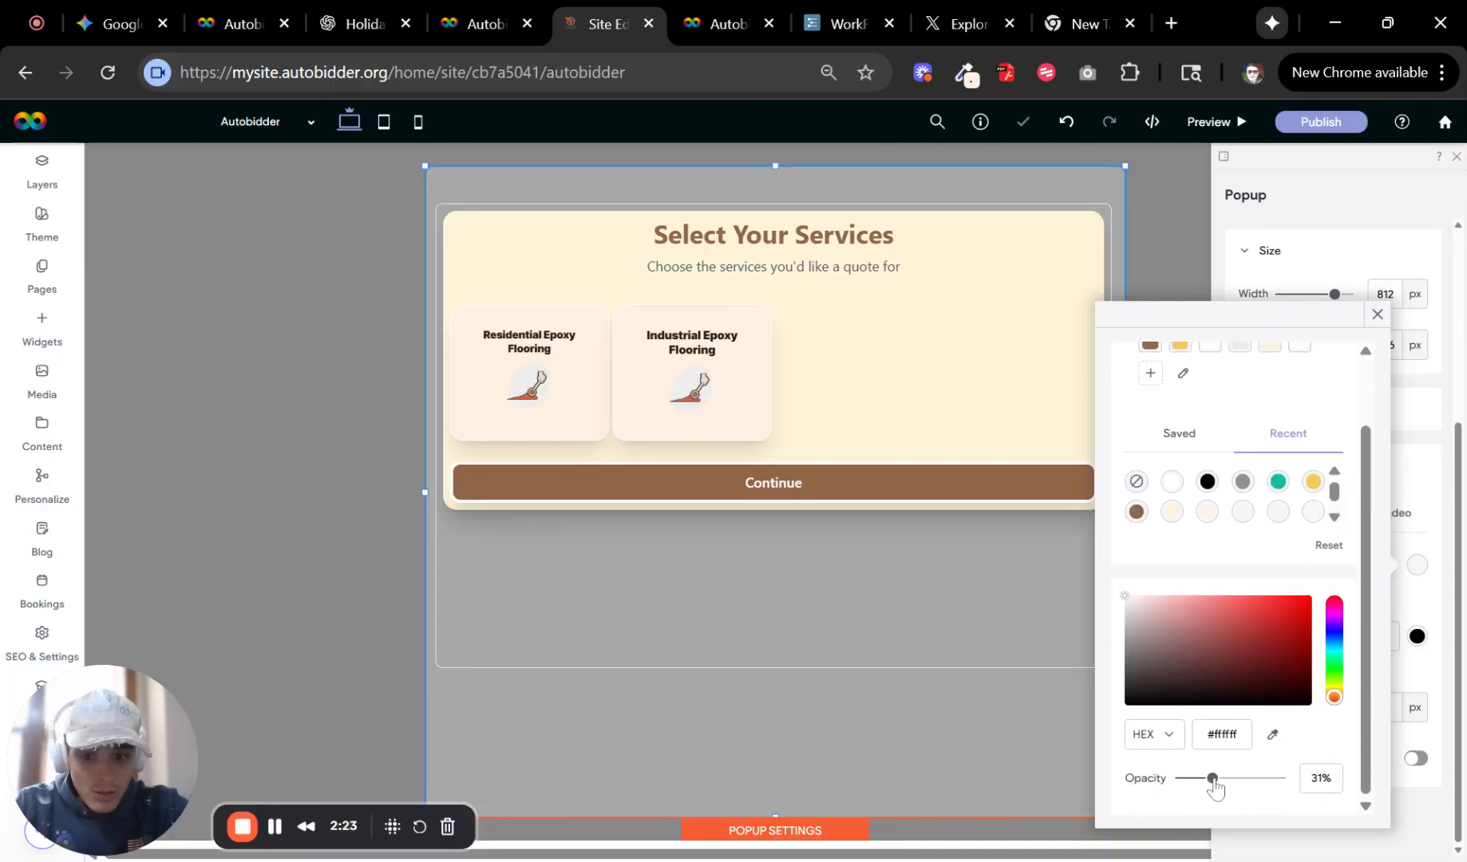
pyautogui.click(1378, 315)
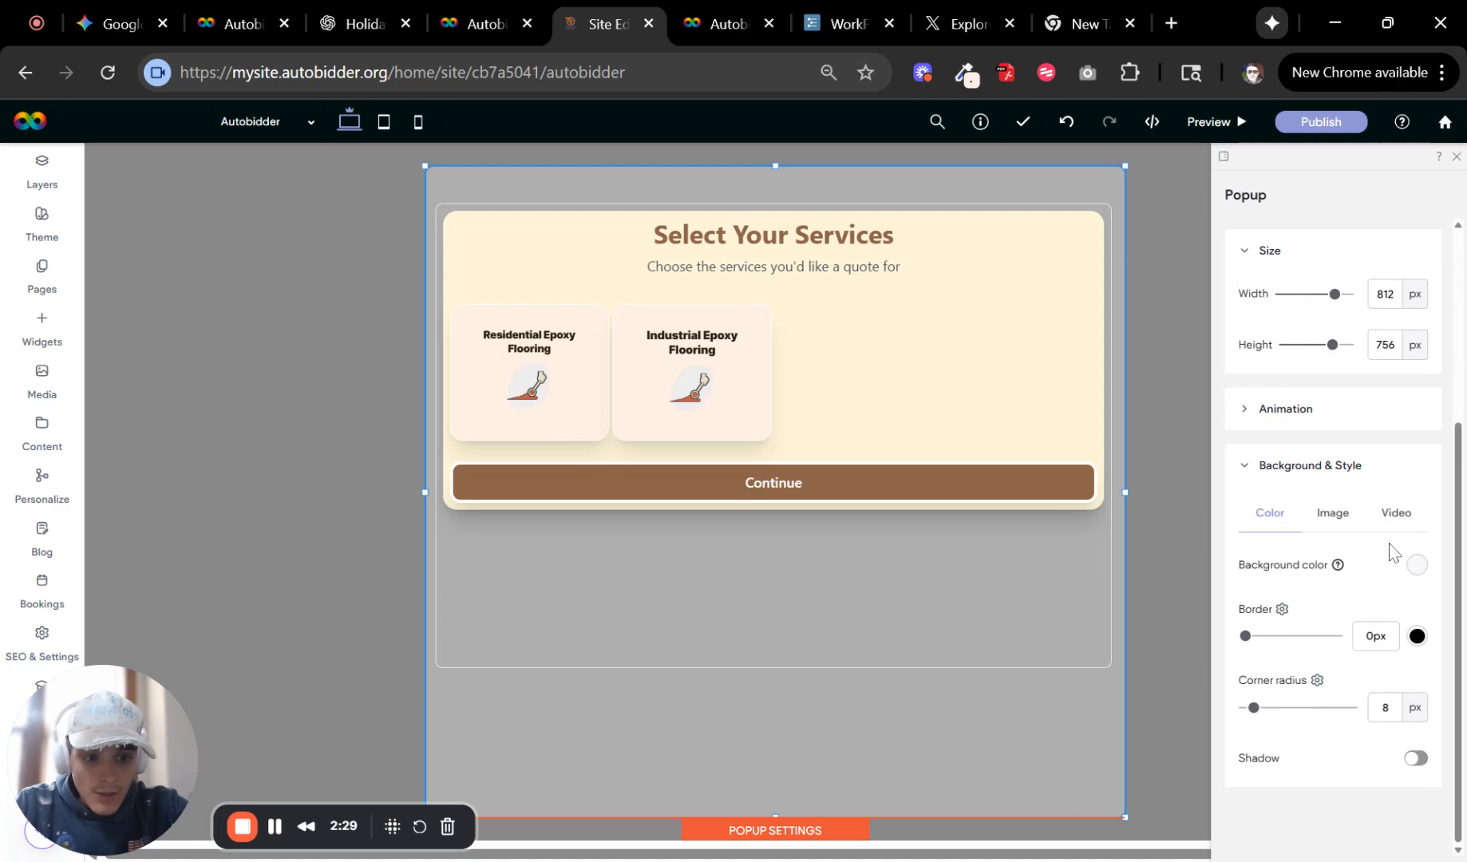
pyautogui.scroll(4, 1389, 551)
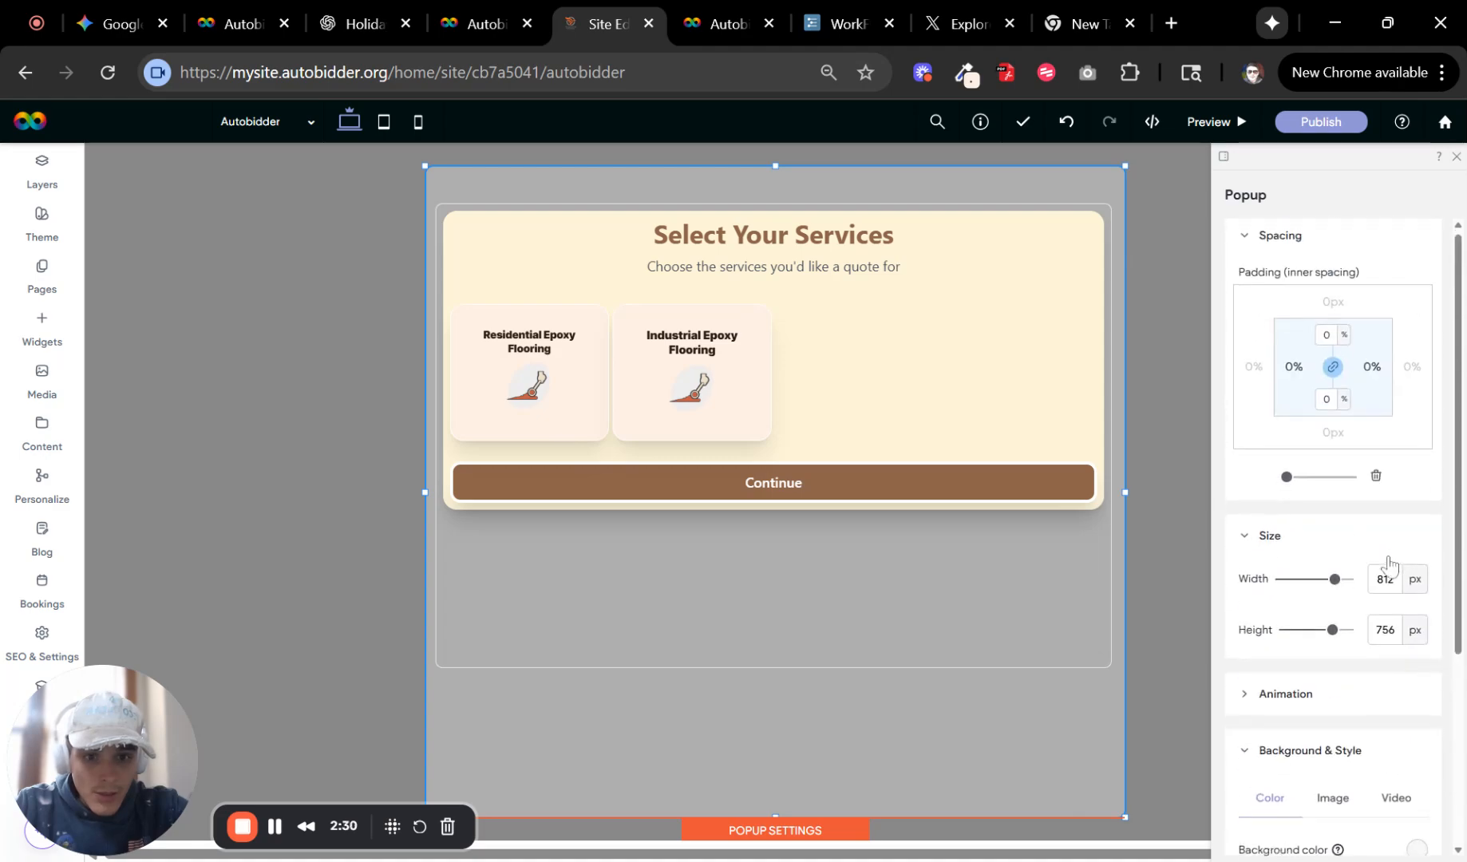
pyautogui.click(1457, 158)
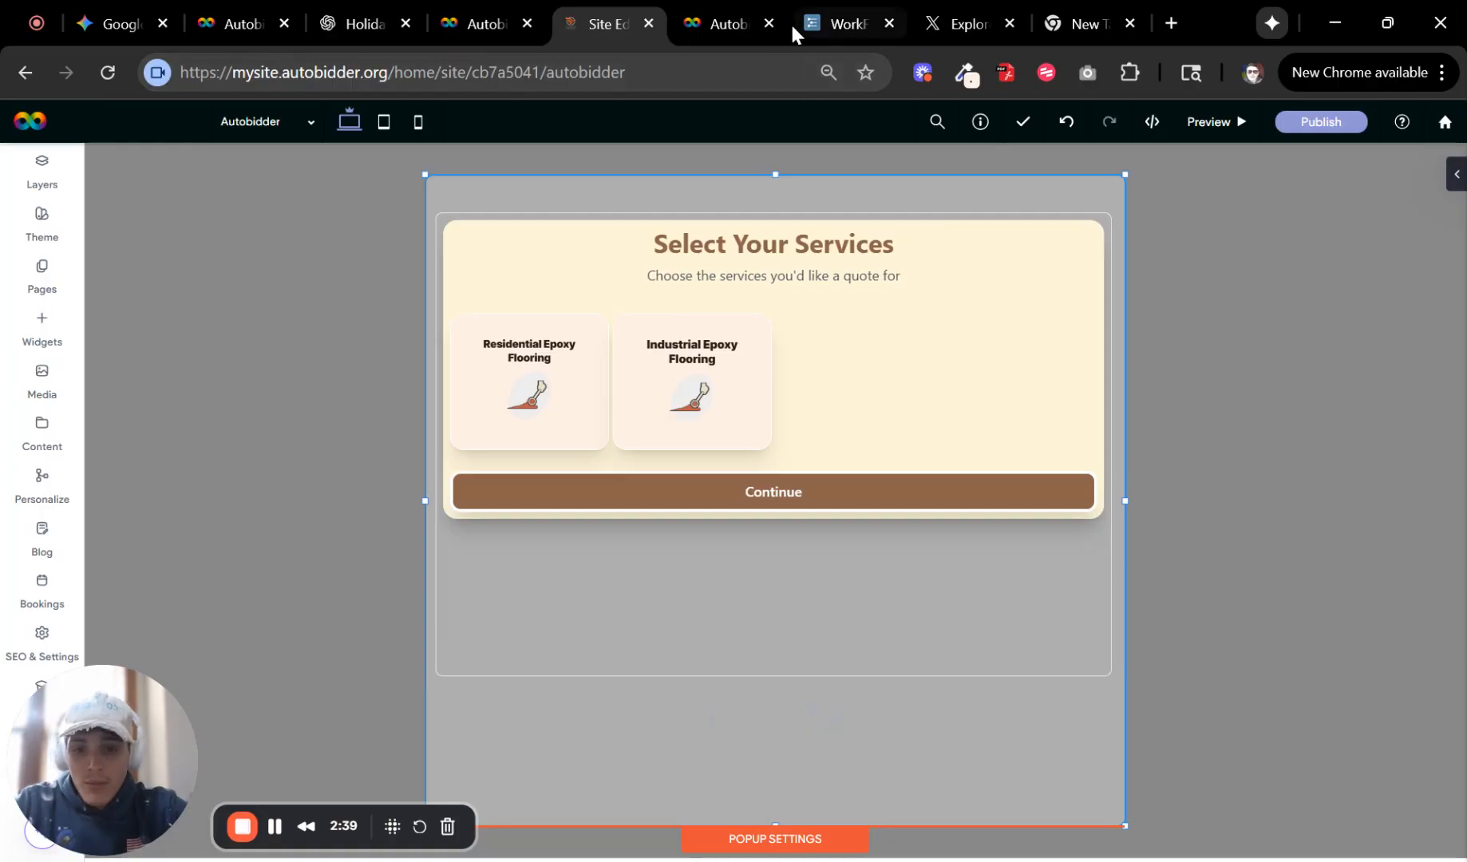
# Switch to mobile view and extend the popup's height downward to fit the calculator.
pyautogui.click(968, 249)
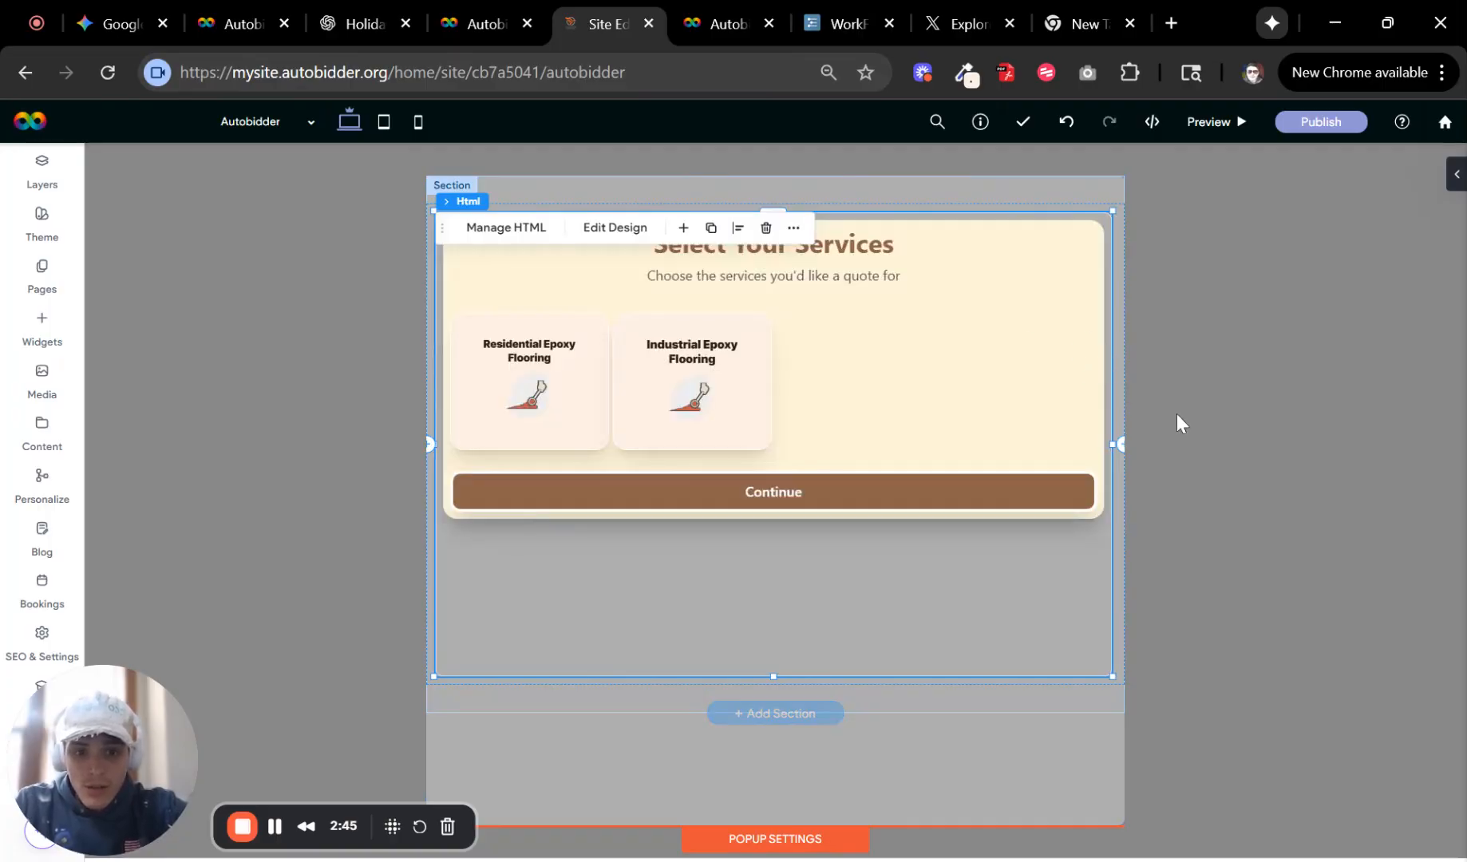
pyautogui.click(417, 121)
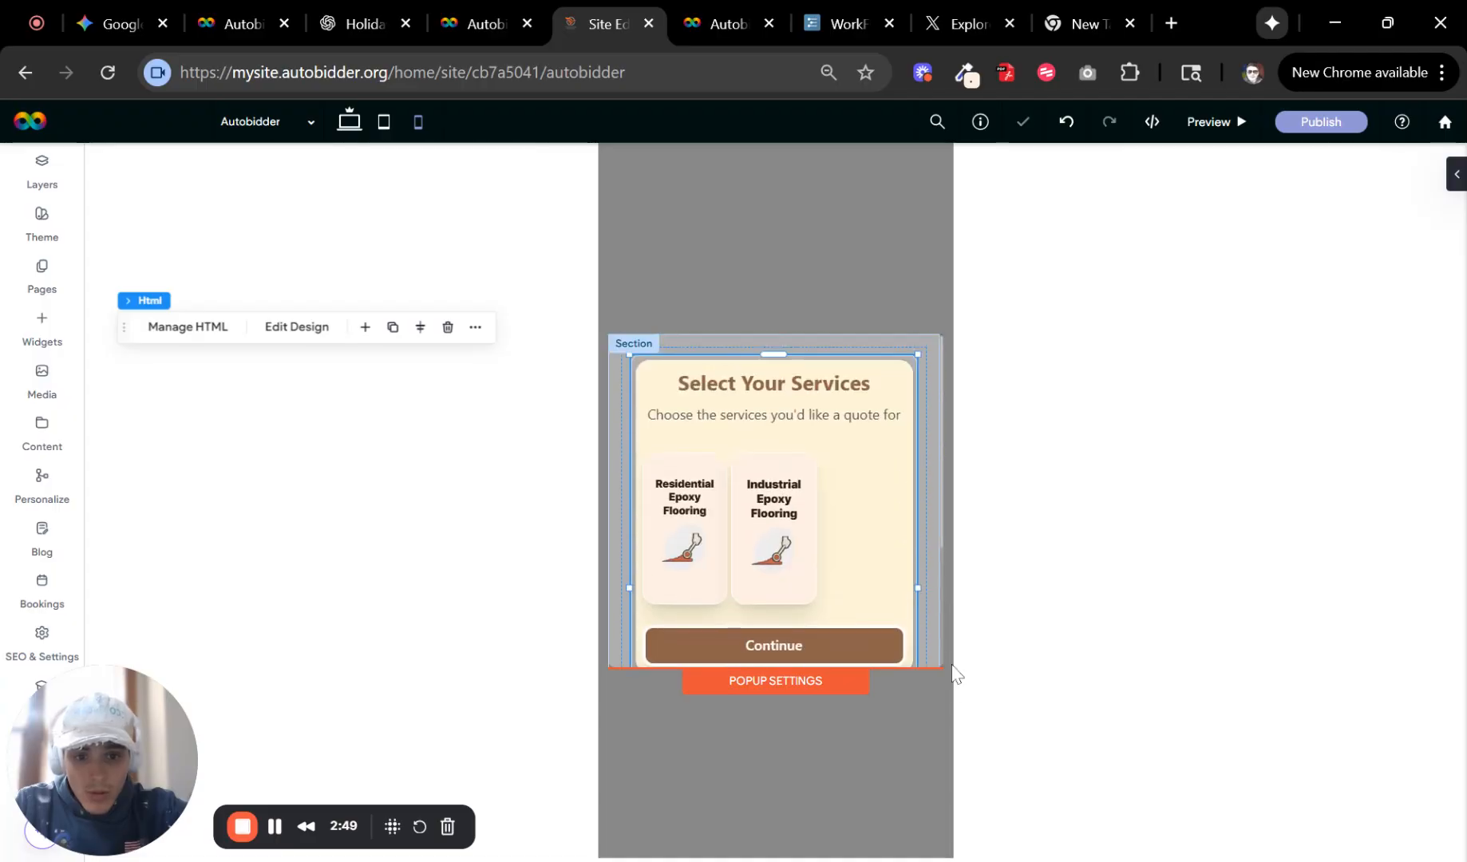
pyautogui.scroll(-3, 938, 650)
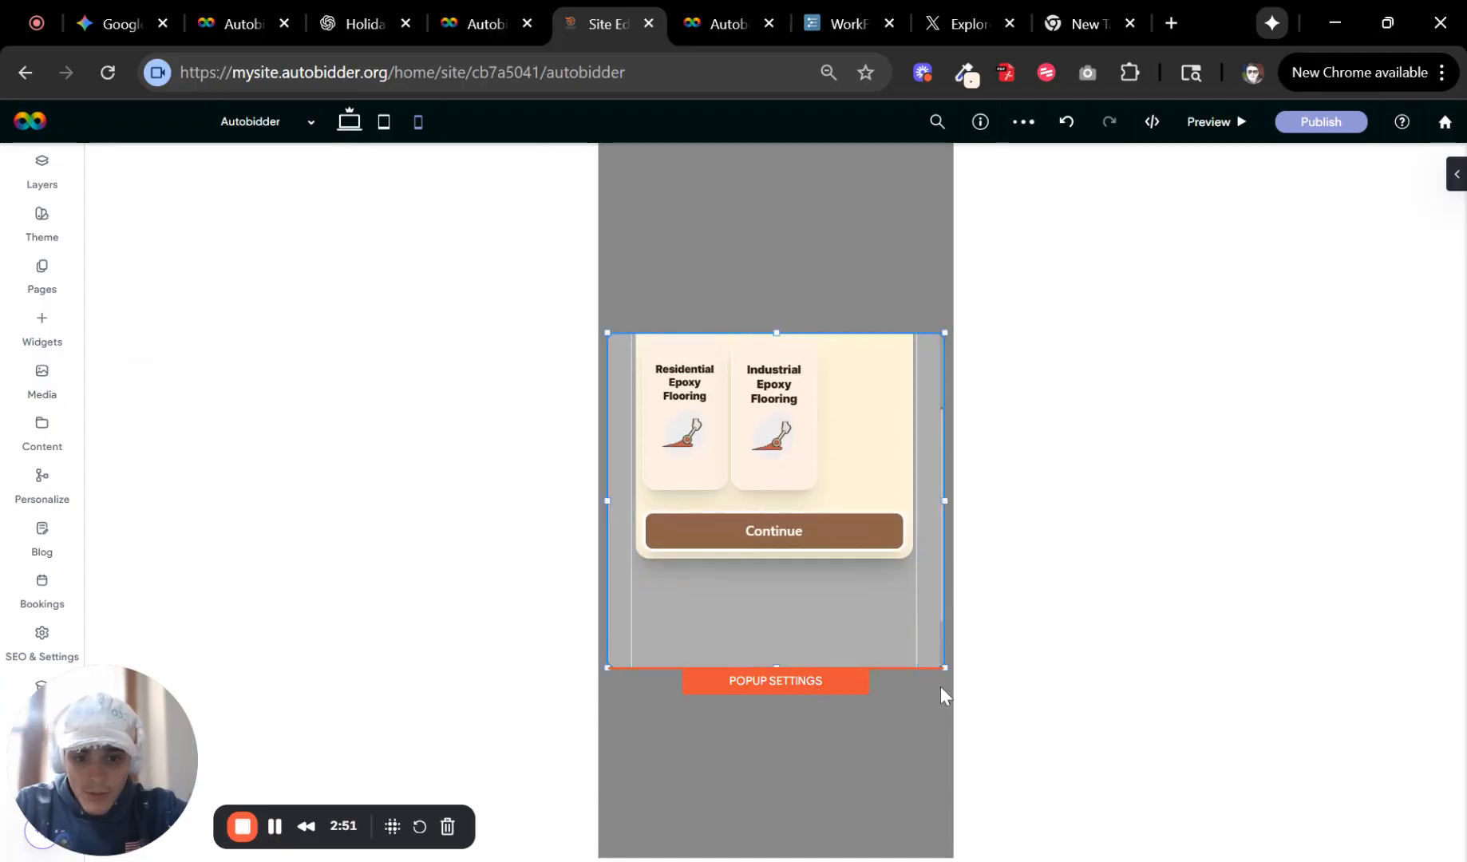
pyautogui.moveTo(945, 669); pyautogui.dragTo(948, 809)
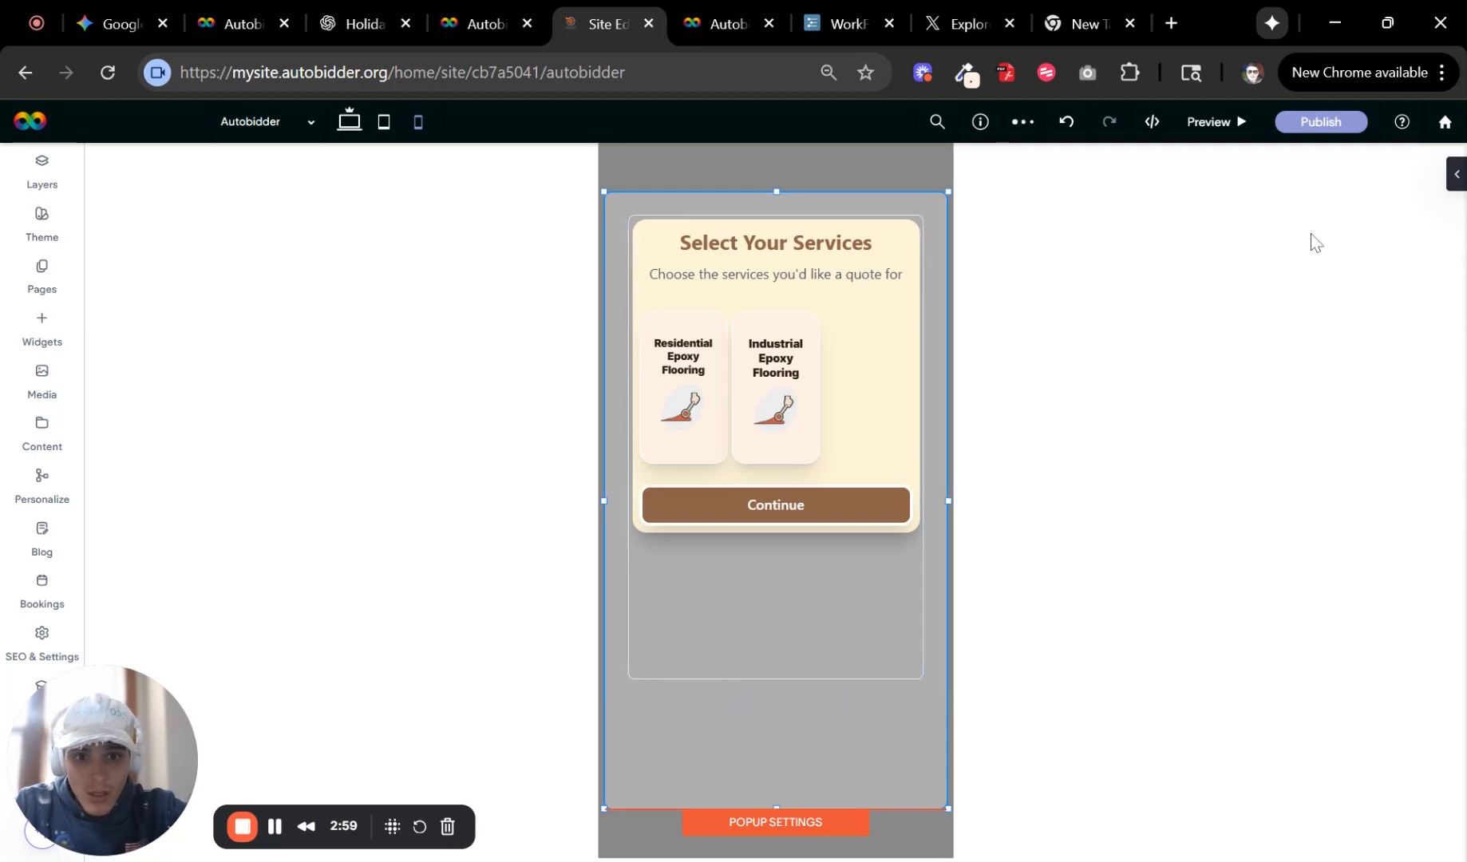
# Switch to tablet view and enlarge the popup downward and sideways to fit the calculator.
pyautogui.click(223, 121)
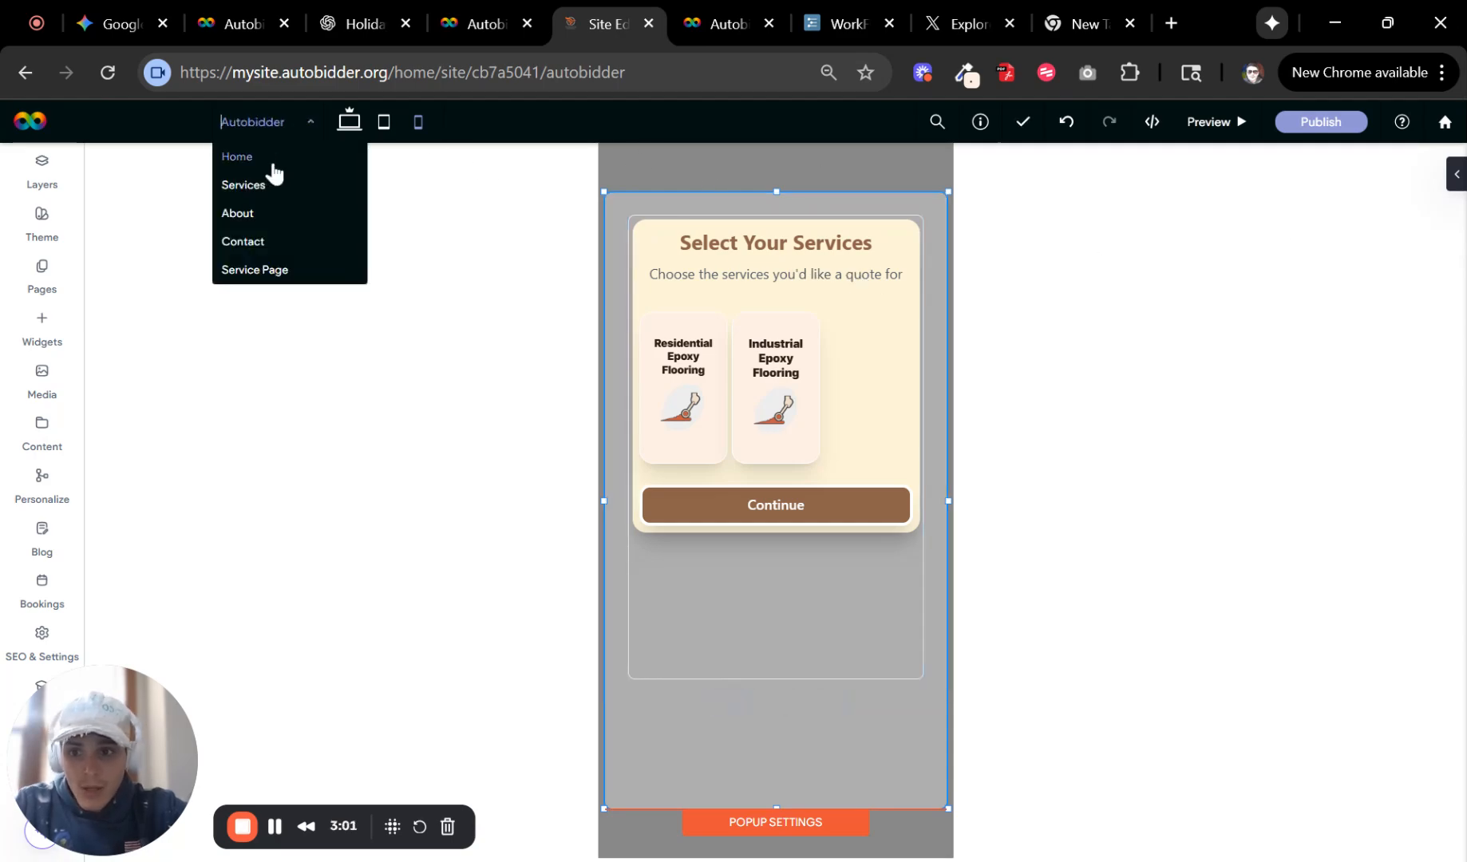
pyautogui.click(384, 121)
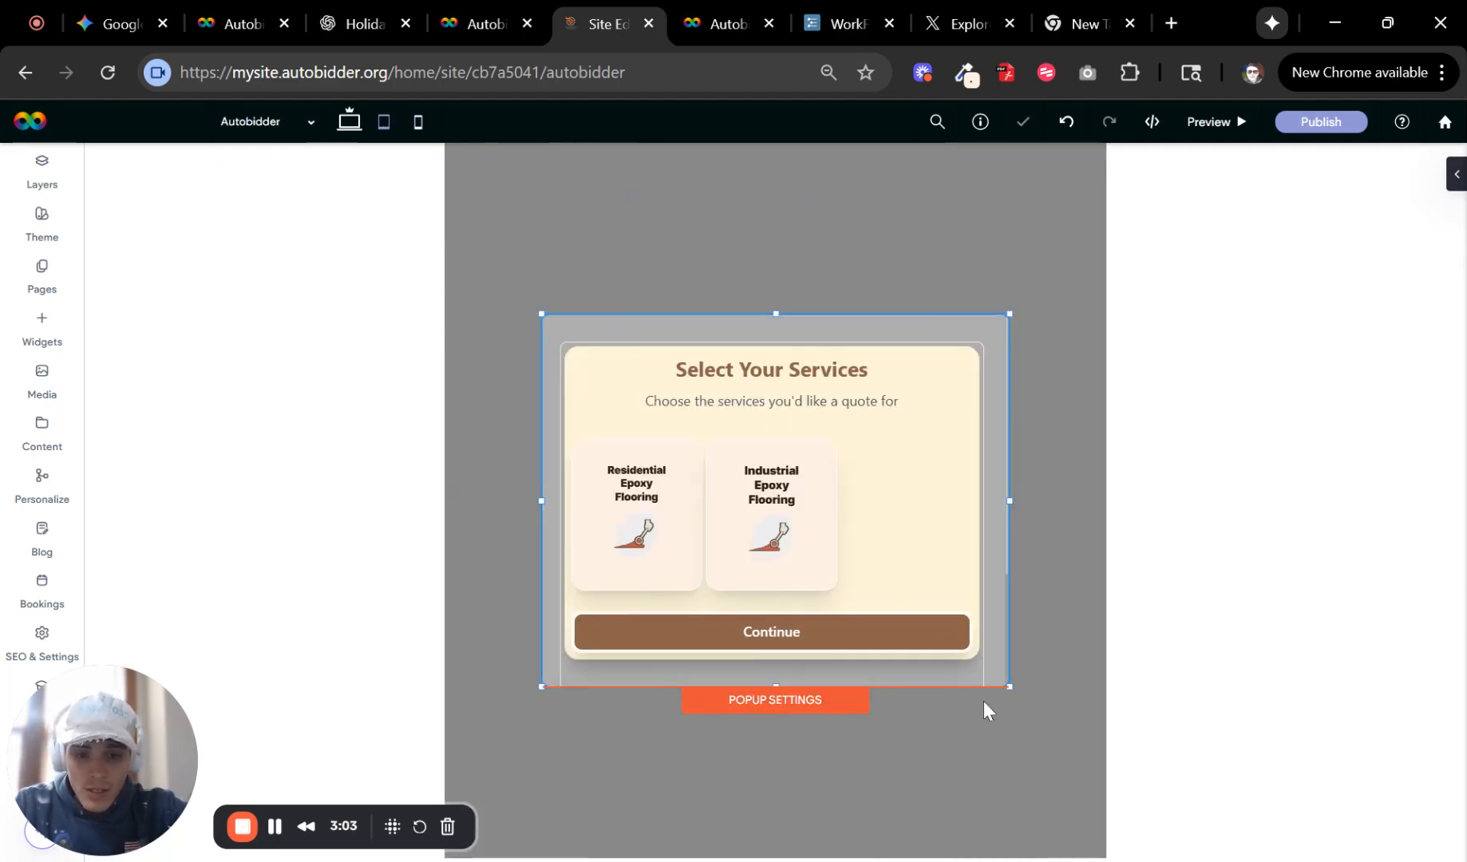
pyautogui.moveTo(1017, 689); pyautogui.dragTo(1072, 810)
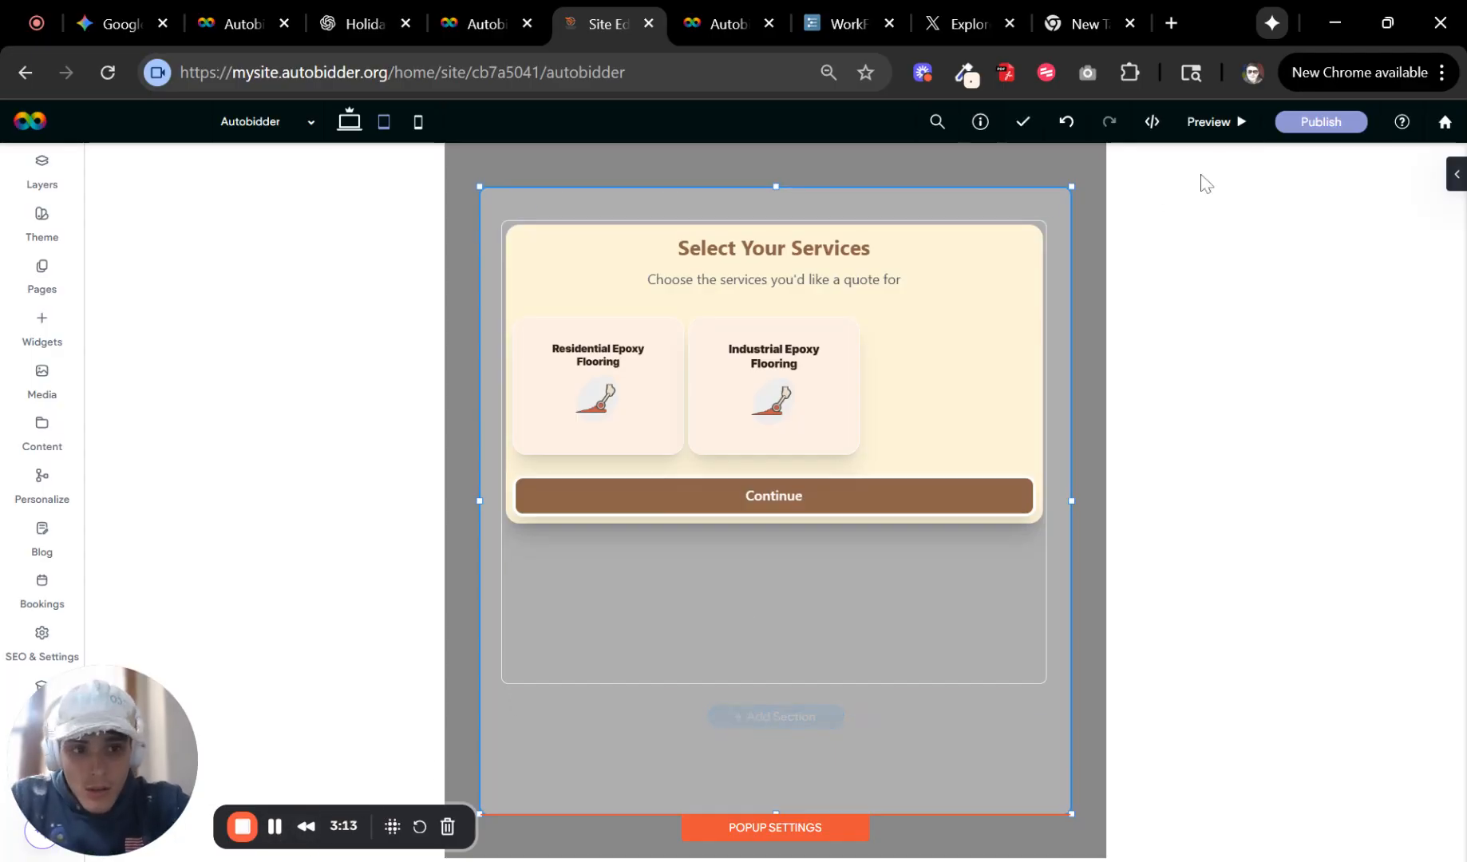
# Open the Home page in the editor from the pages list.
pyautogui.click(42, 275)
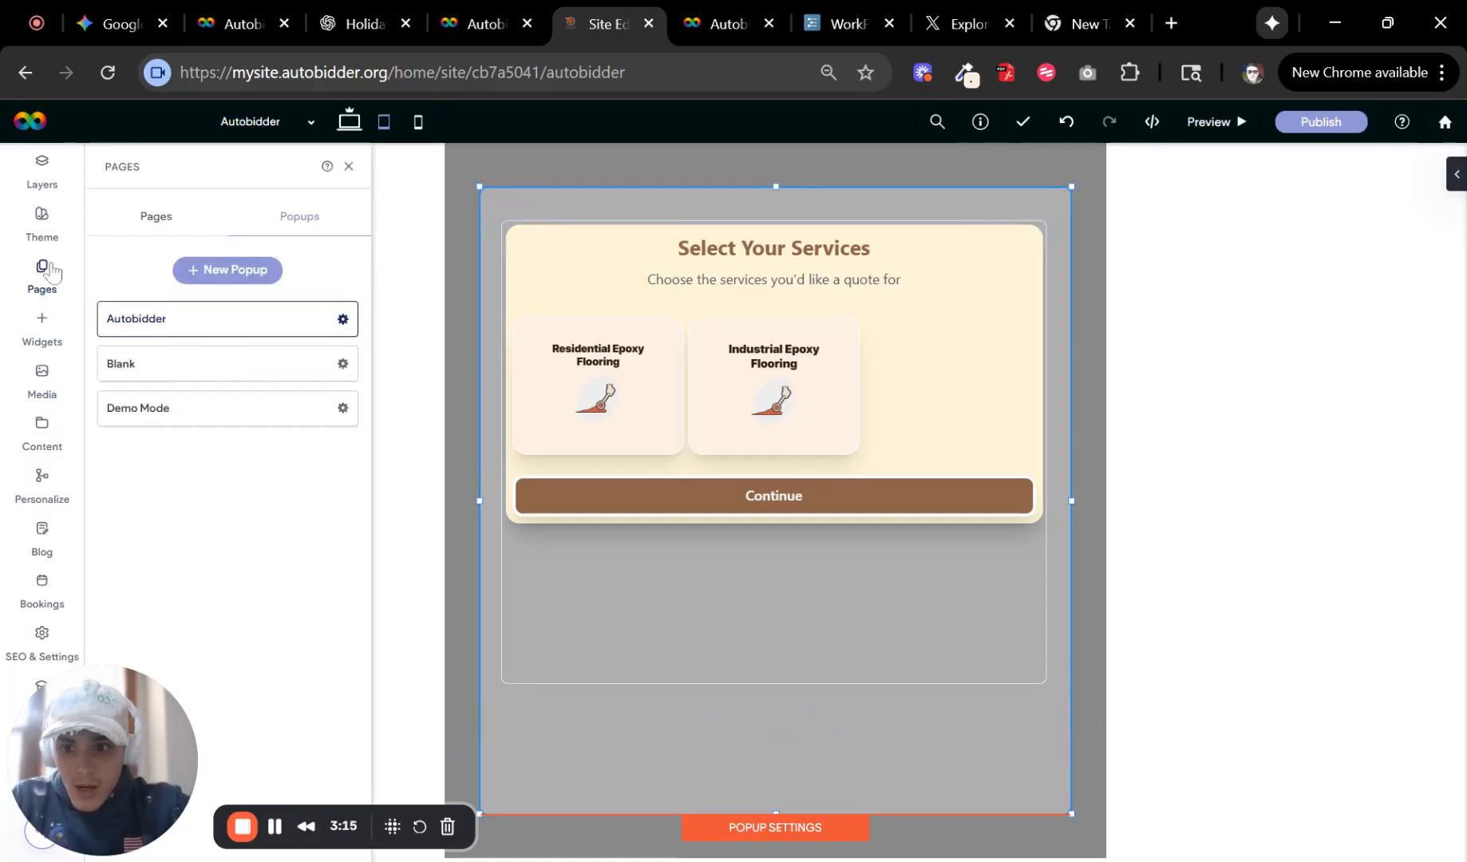
pyautogui.click(157, 222)
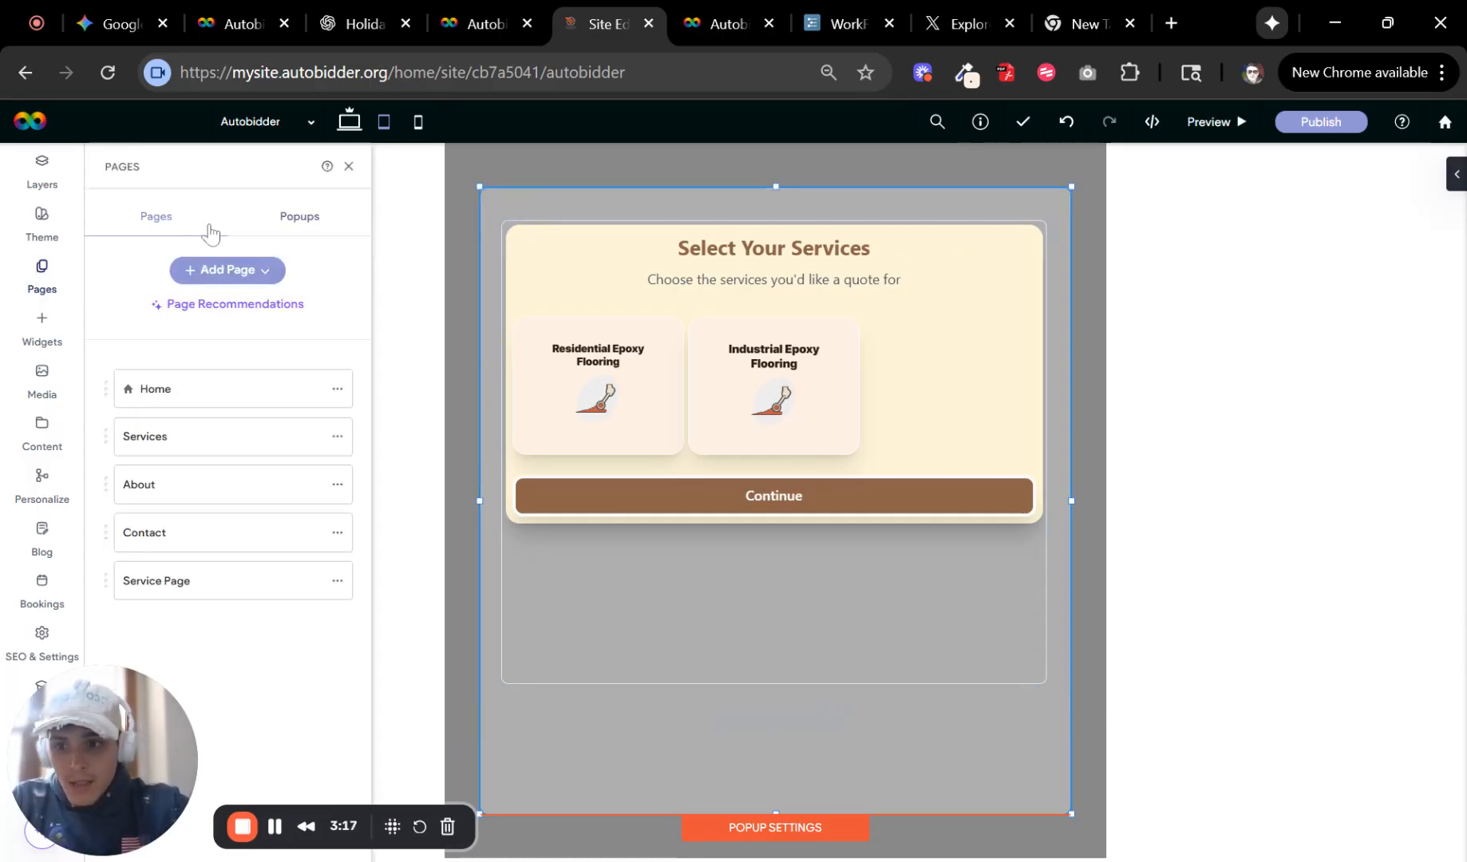
pyautogui.click(237, 387)
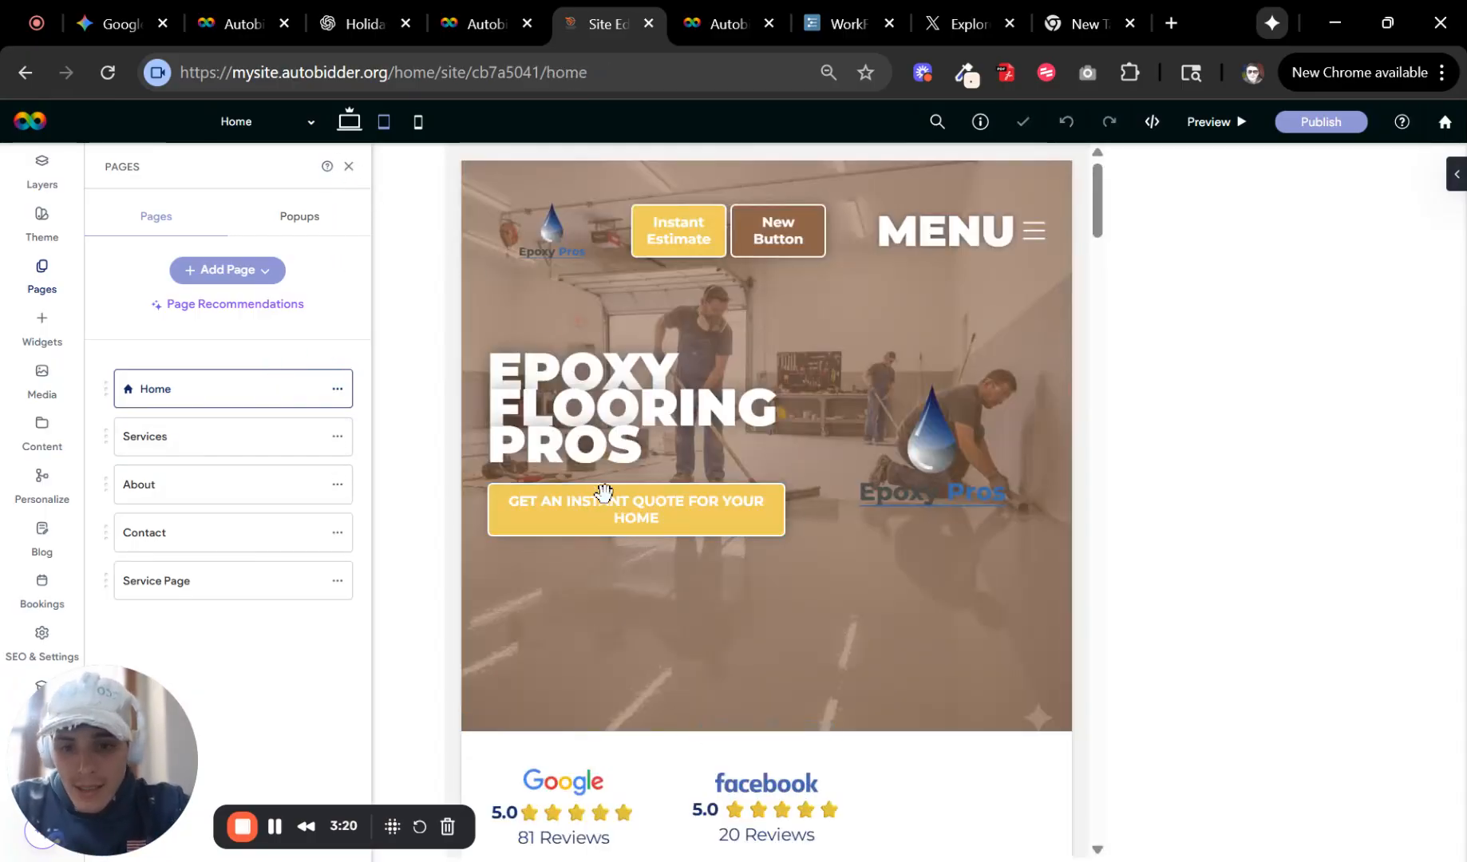
pyautogui.click(349, 168)
# Link the hero's "Get an instant quote for your home" button to the Autobidder popup.
pyautogui.click(662, 505)
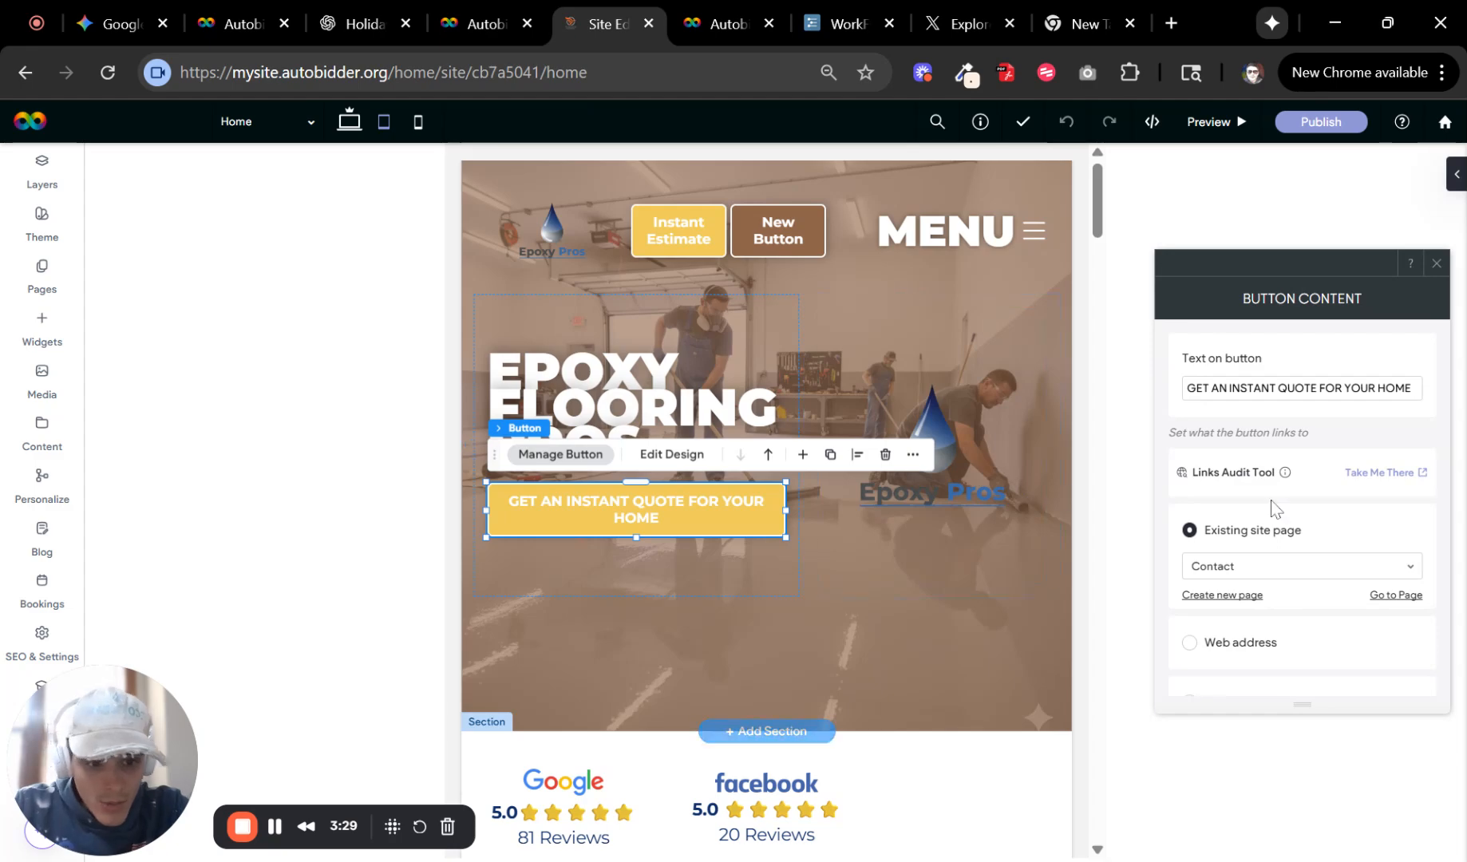
pyautogui.scroll(-4, 1296, 504)
pyautogui.scroll(2, 1301, 499)
pyautogui.scroll(-2, 1285, 447)
pyautogui.click(1273, 364)
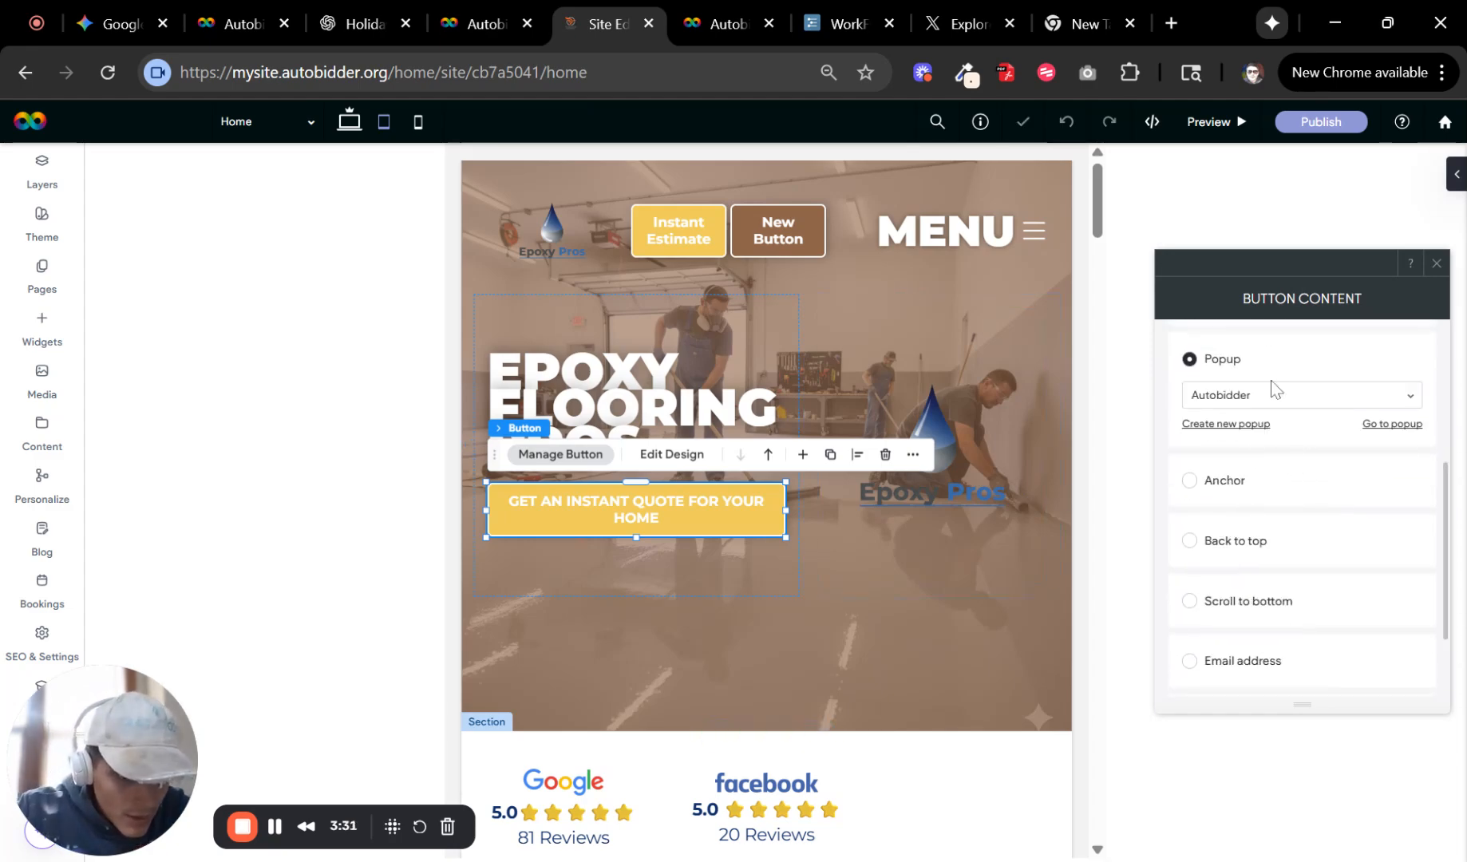
pyautogui.click(1271, 394)
pyautogui.click(1379, 312)
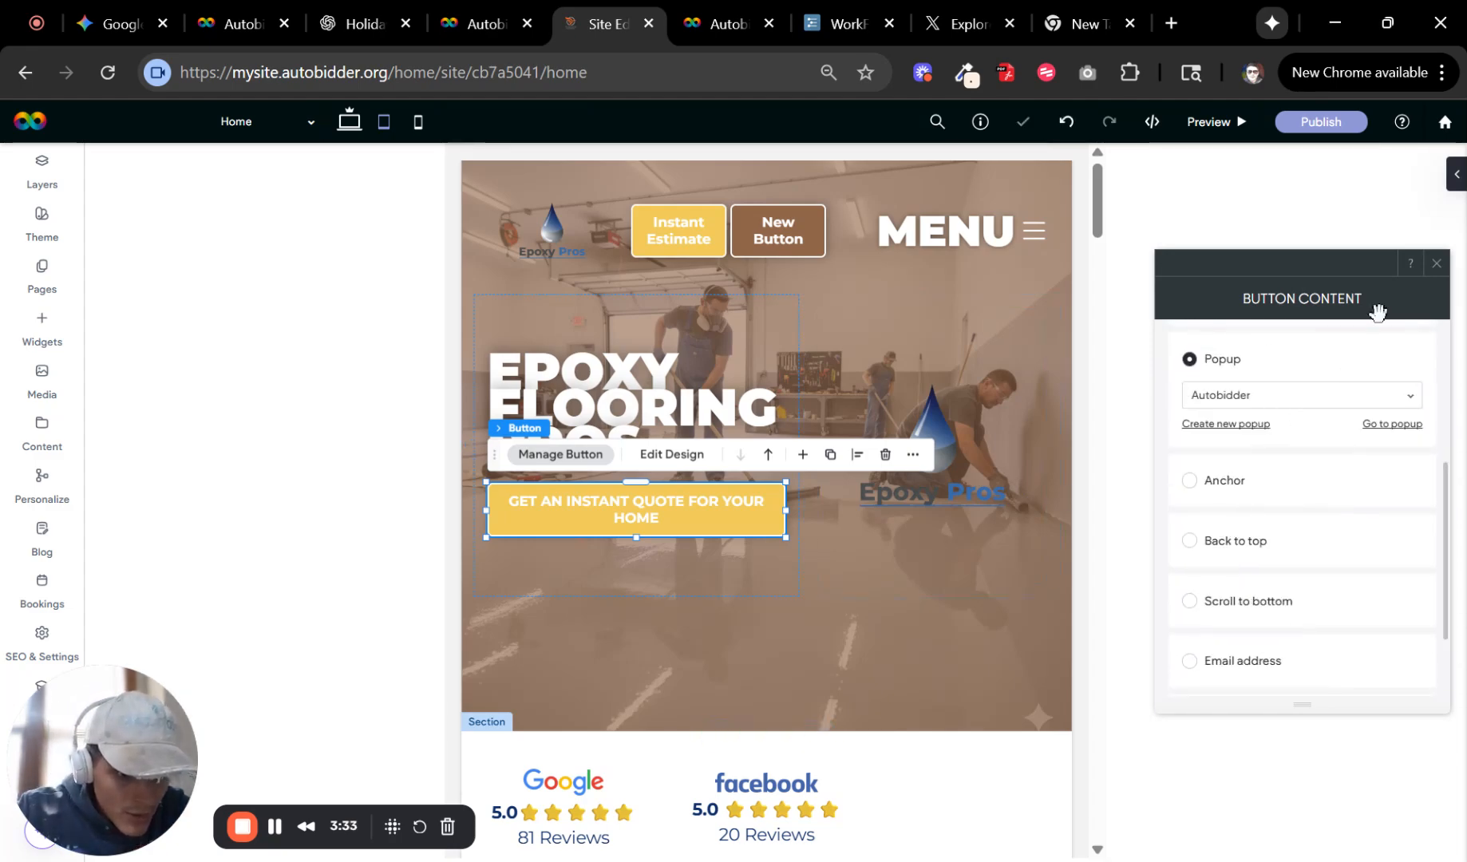
pyautogui.click(1435, 262)
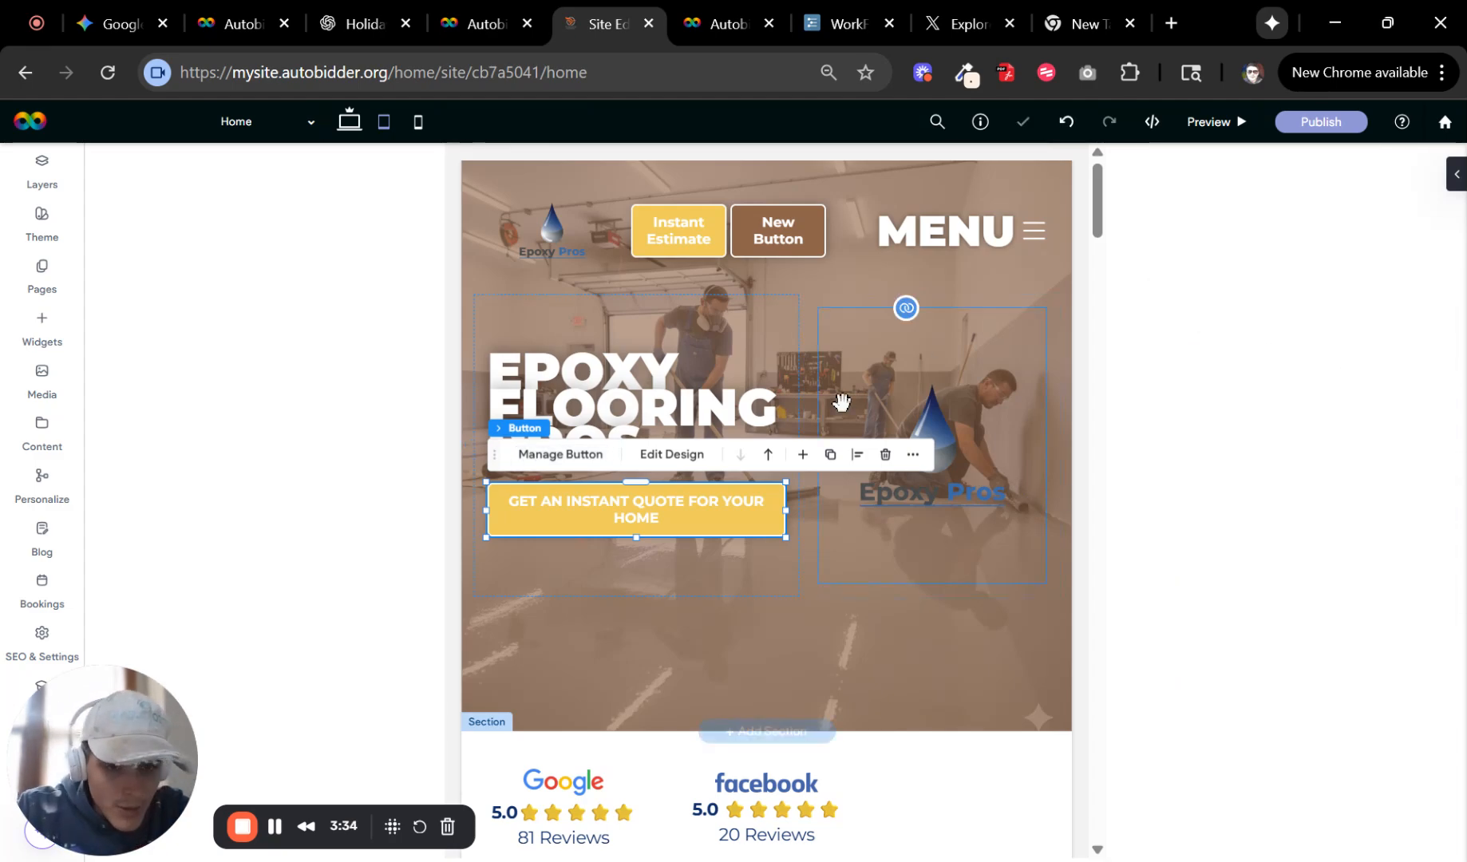
# Preview the site, open the quote popup from the hero button, and select both epoxy flooring services to continue.
pyautogui.click(350, 126)
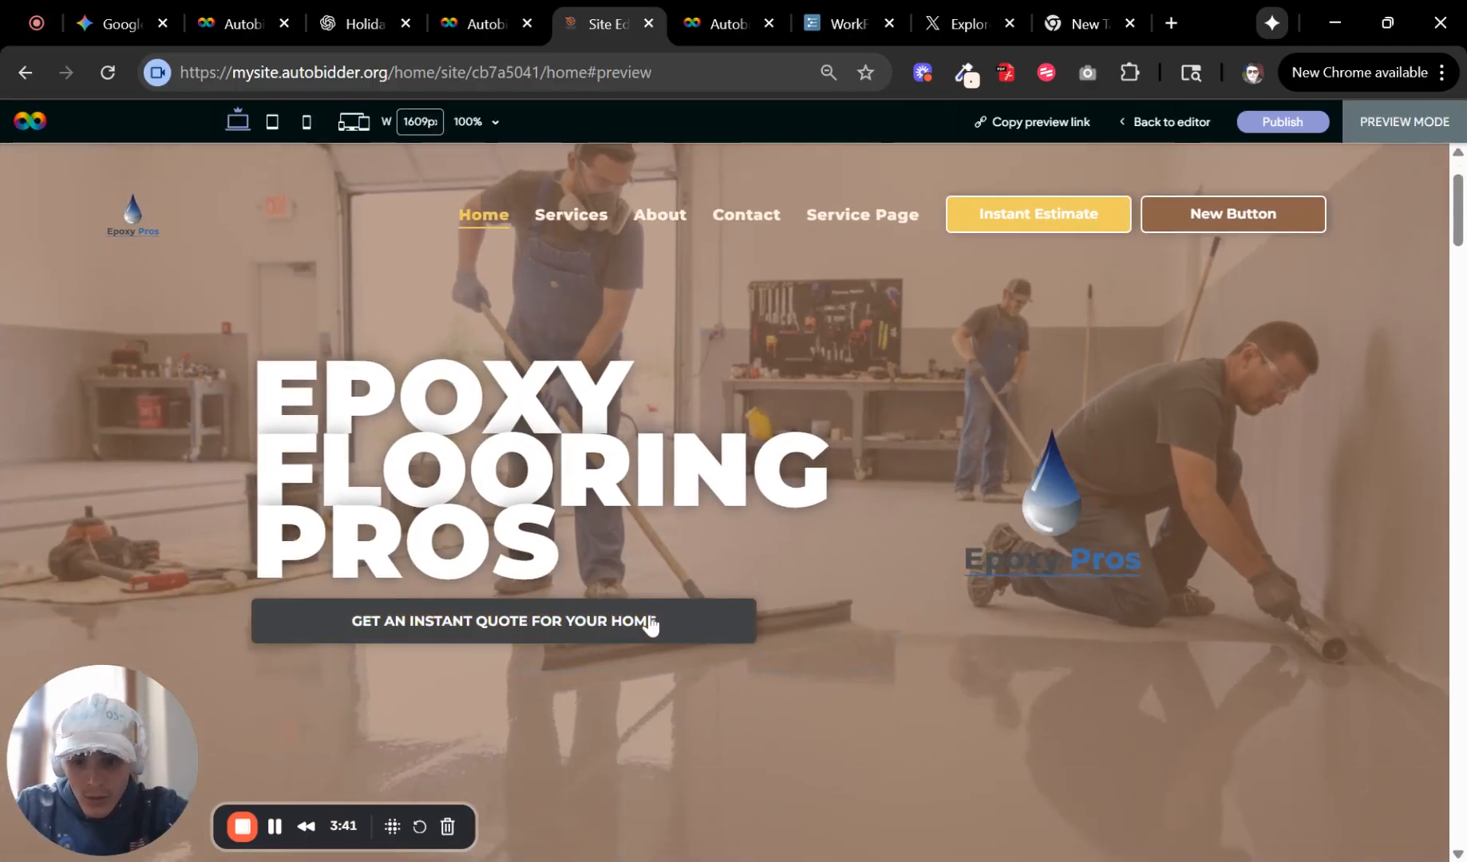
pyautogui.click(651, 621)
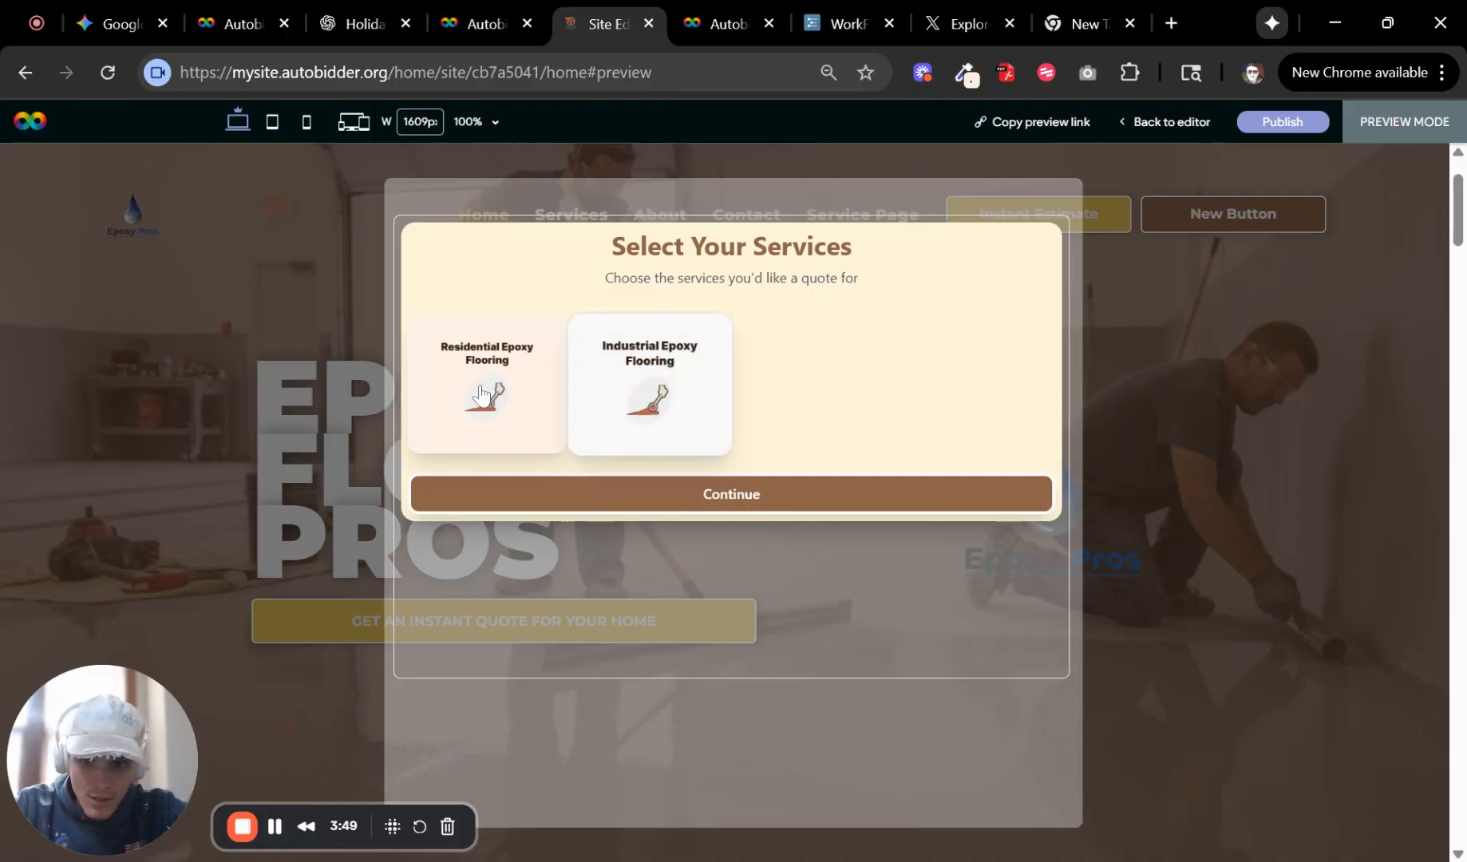
pyautogui.click(546, 402)
pyautogui.click(702, 401)
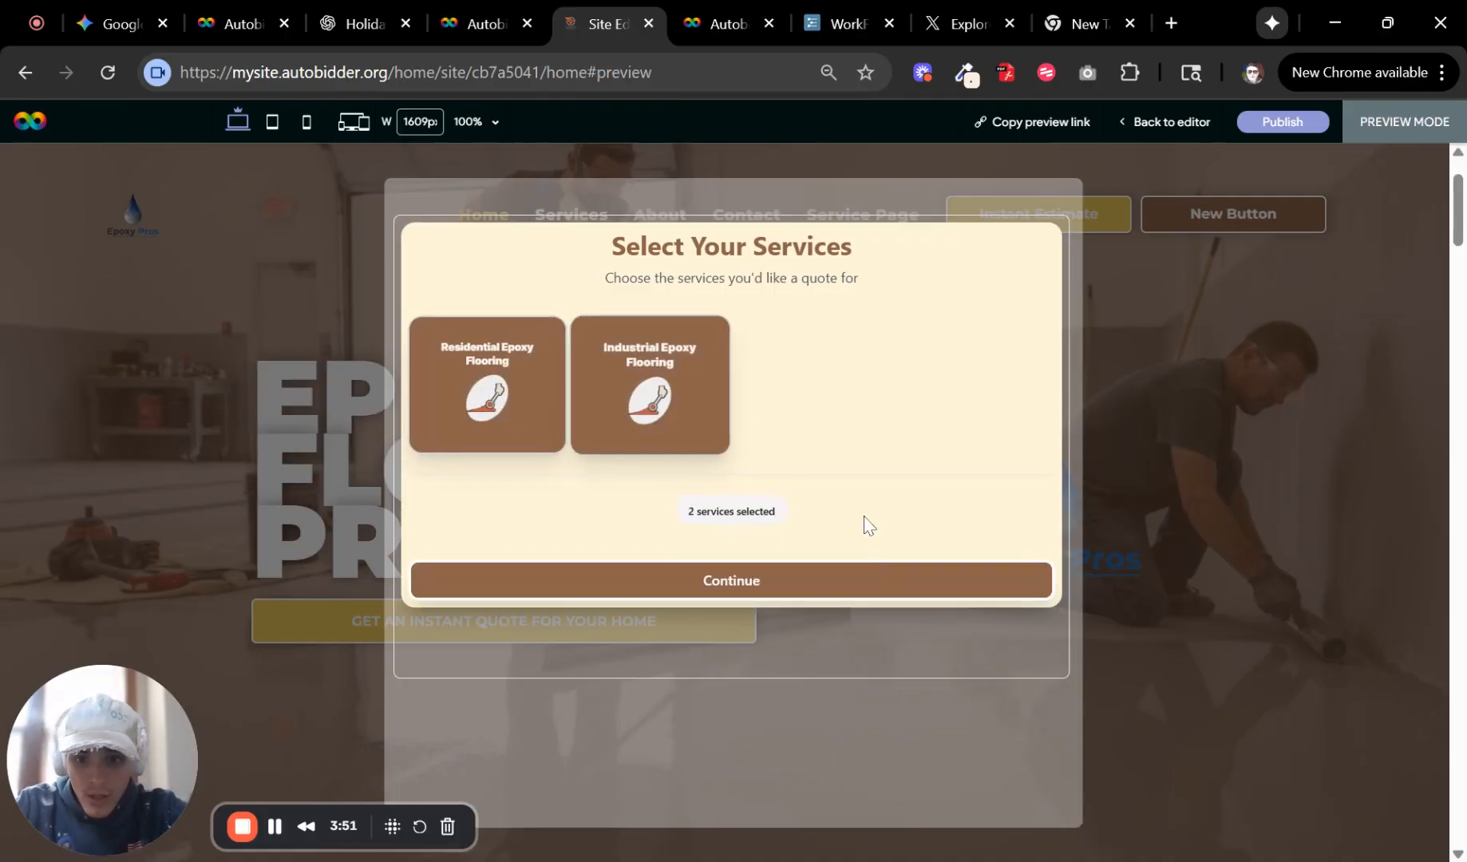
pyautogui.click(842, 581)
# Scroll through the calculator's service configuration form in the preview, then return to the editor.
pyautogui.click(758, 351)
pyautogui.scroll(-5, 756, 383)
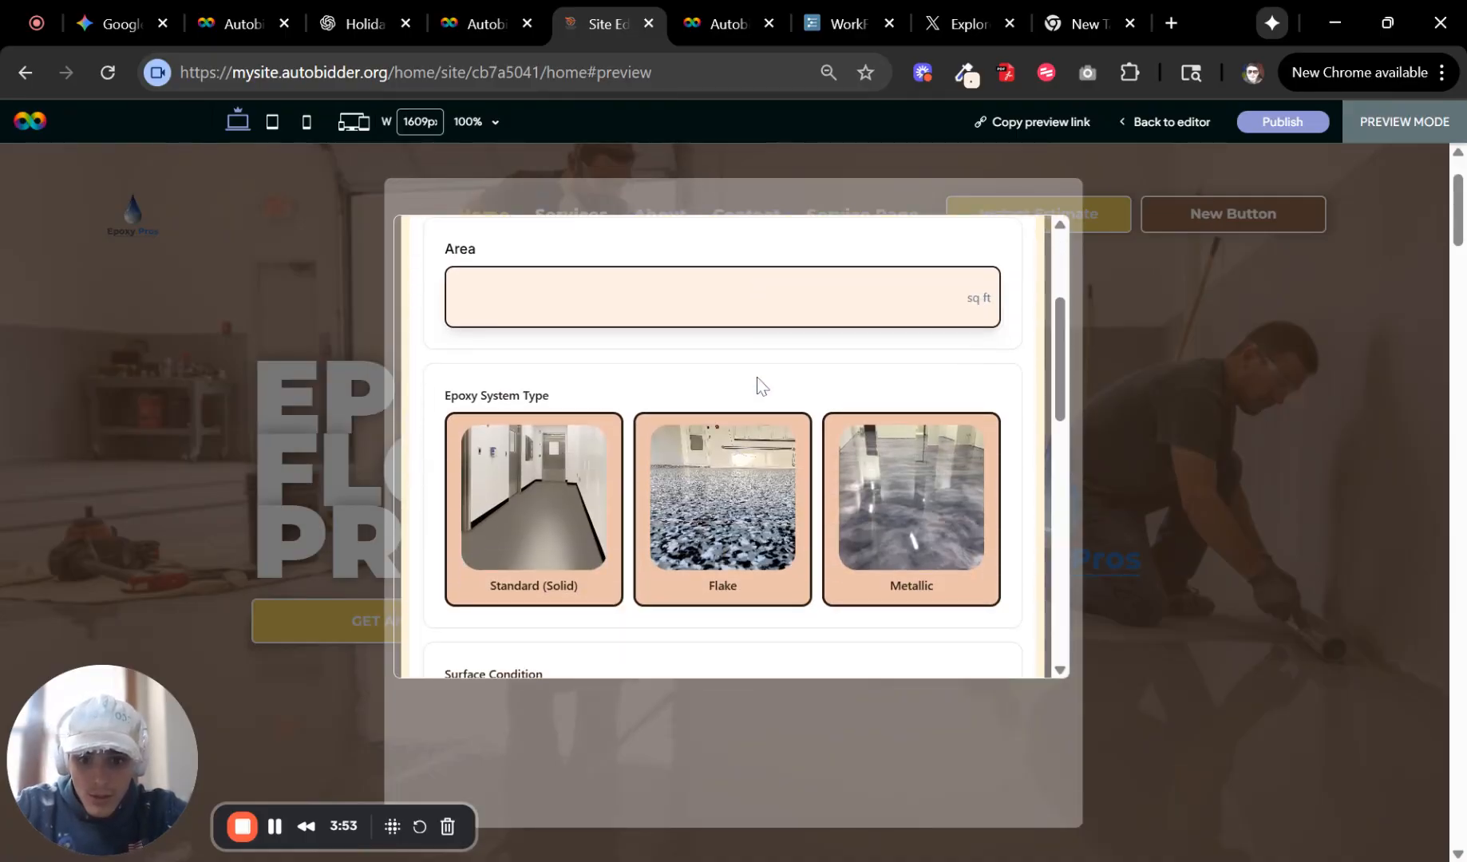
pyautogui.scroll(5, 753, 399)
pyautogui.scroll(-5, 753, 405)
pyautogui.scroll(-5, 848, 455)
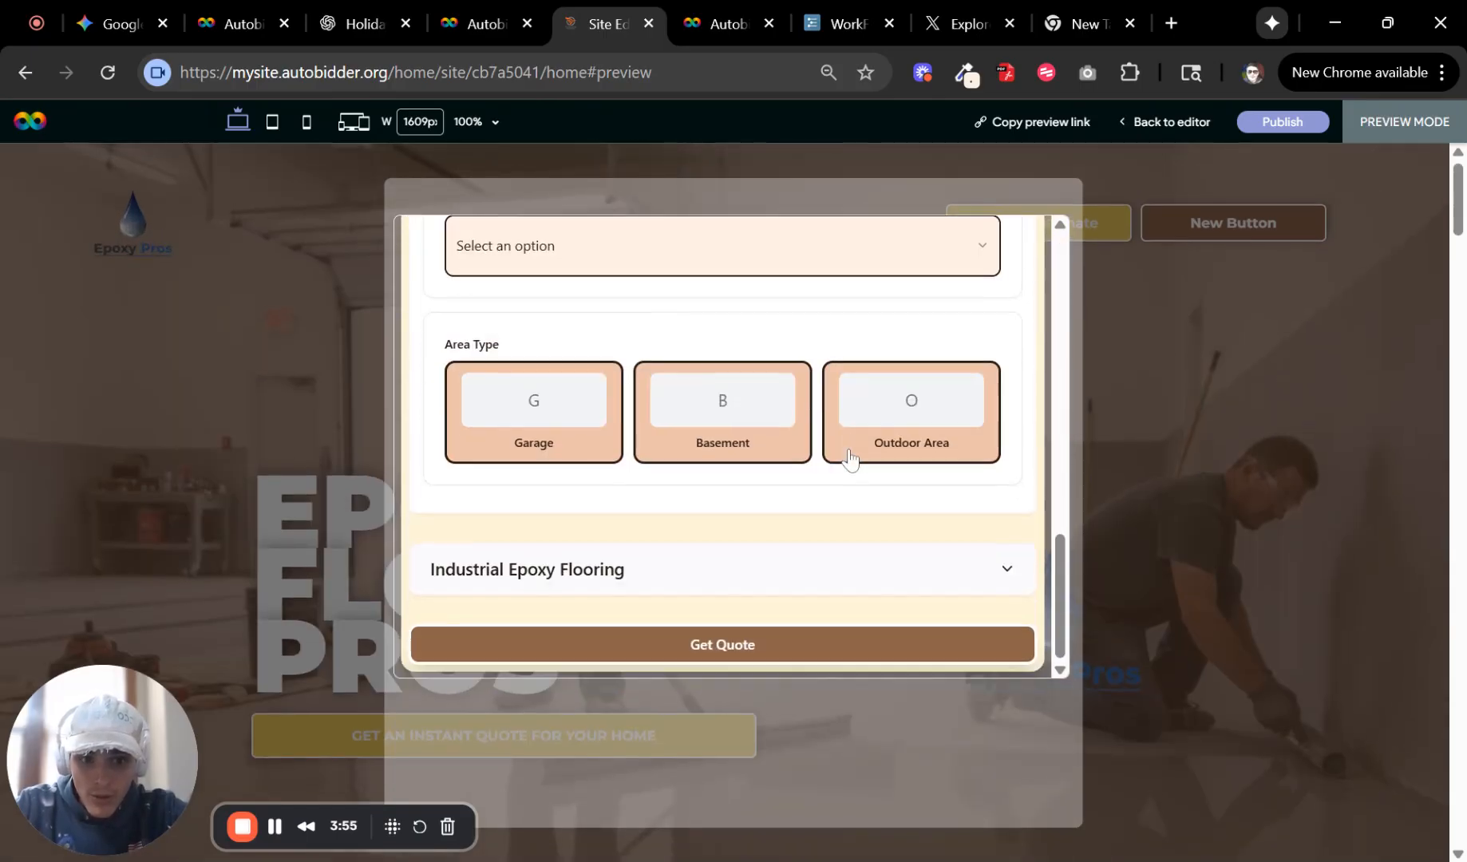
pyautogui.scroll(10, 838, 458)
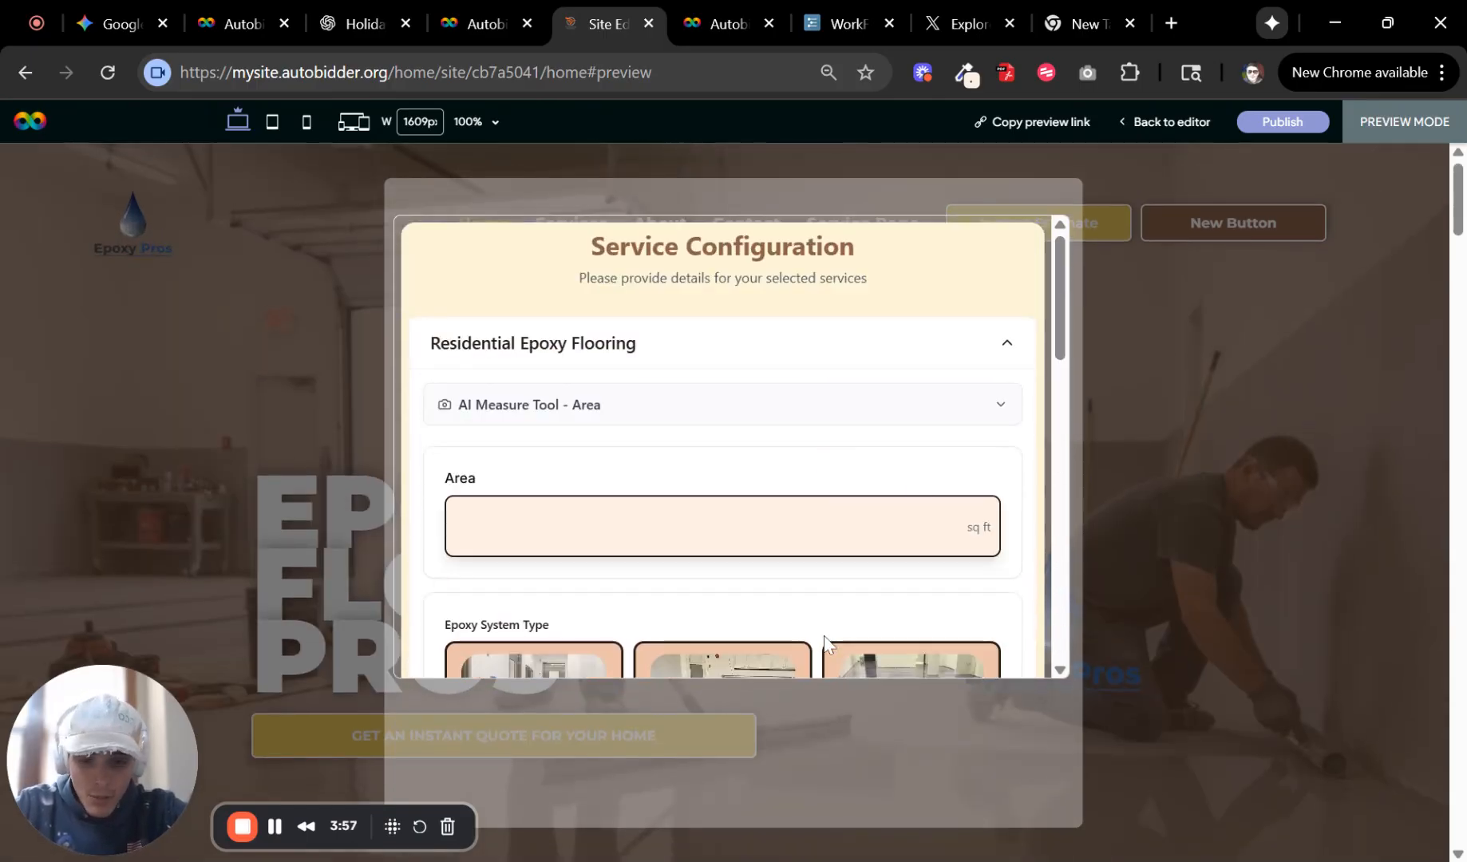
pyautogui.scroll(-3, 826, 643)
pyautogui.scroll(3, 902, 582)
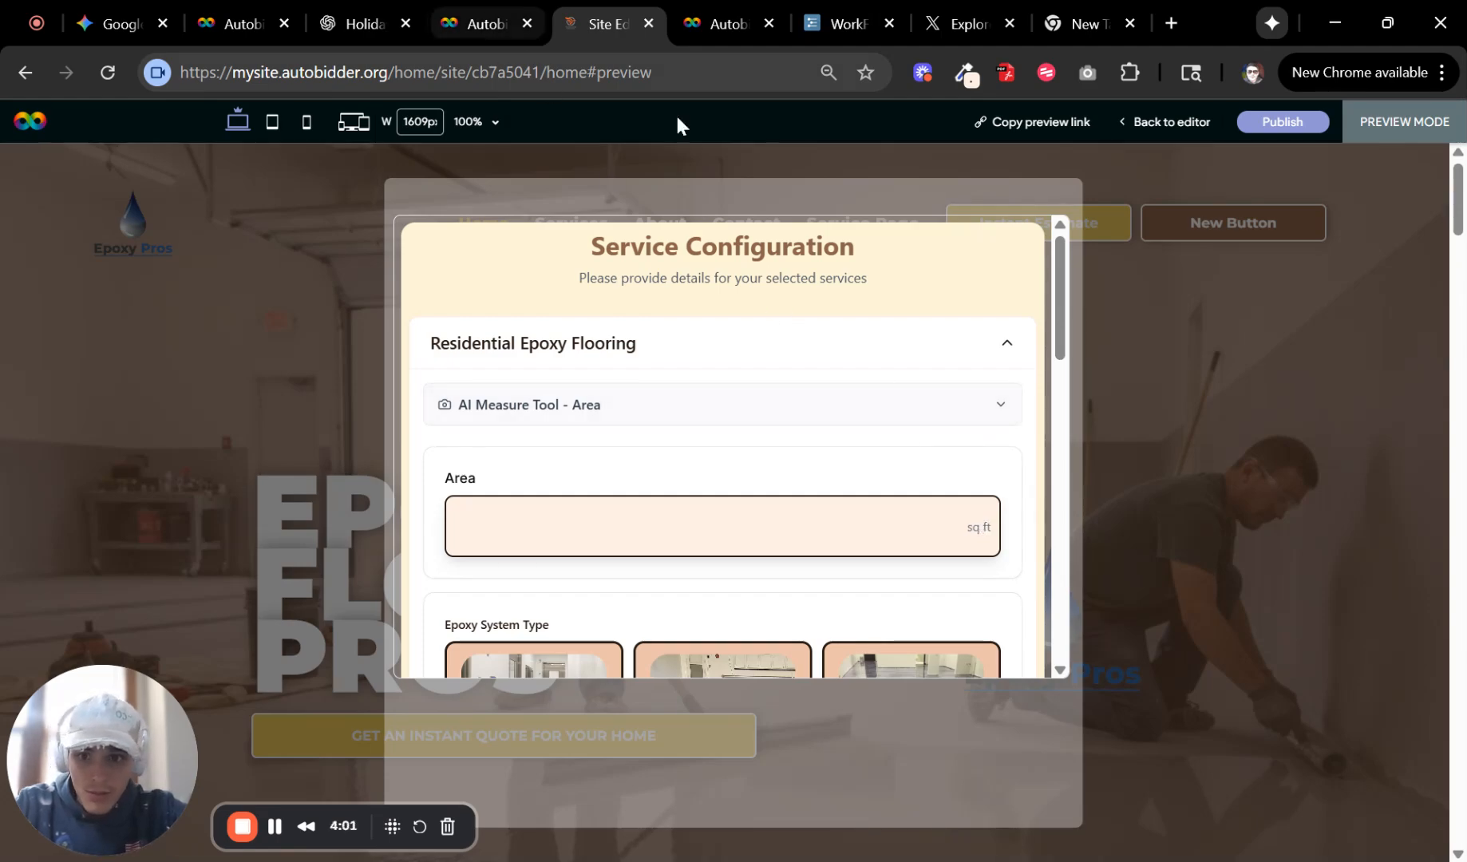
pyautogui.scroll(-5, 794, 614)
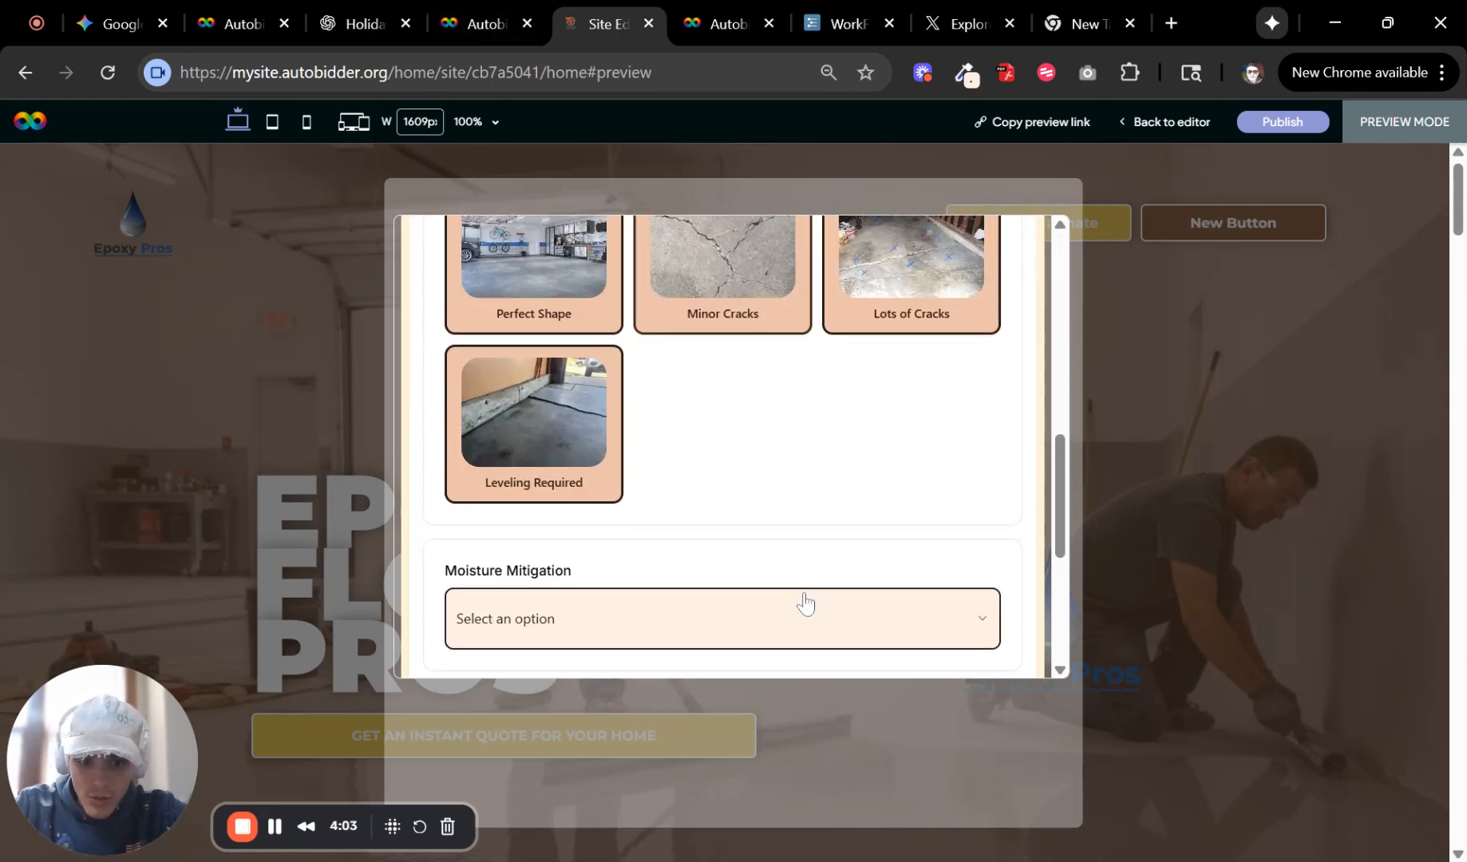
pyautogui.scroll(6, 830, 511)
pyautogui.scroll(-1, 886, 423)
pyautogui.scroll(-2, 894, 411)
pyautogui.scroll(3, 789, 489)
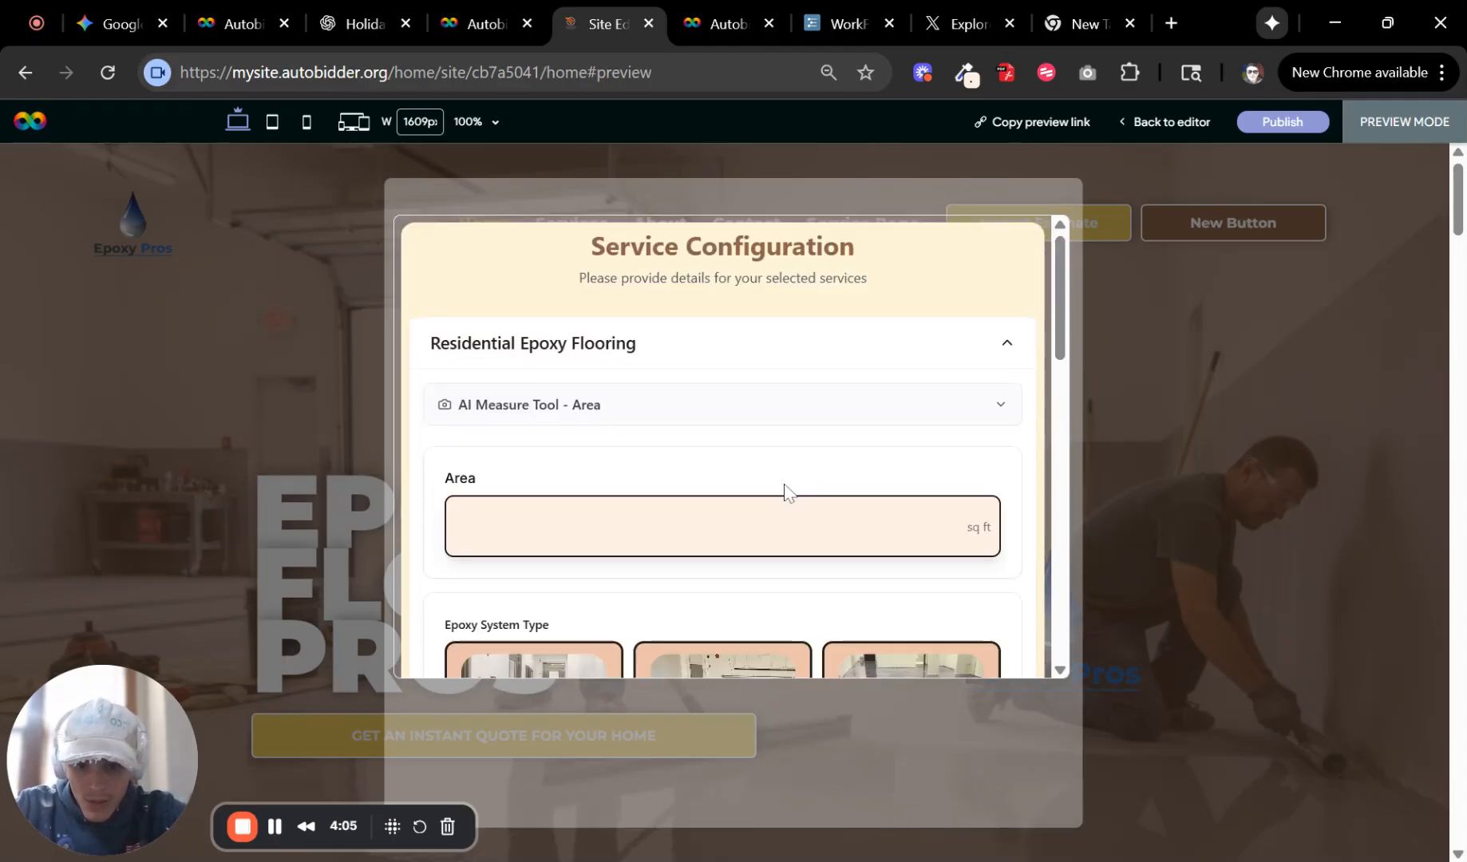
pyautogui.click(1165, 134)
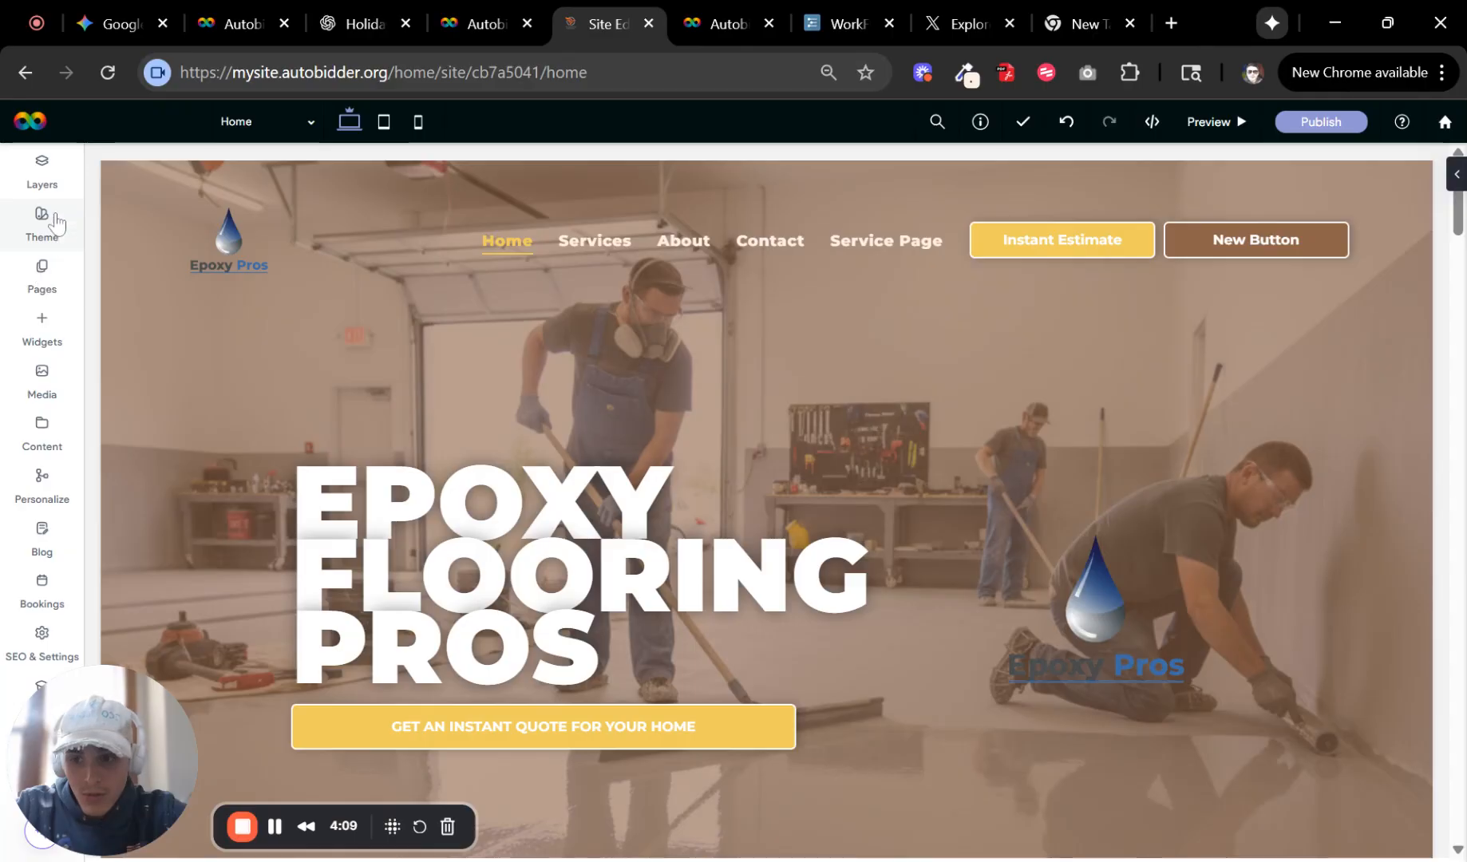
# Reopen the Autobidder popup and extend its section downward to fill the popup.
pyautogui.click(41, 276)
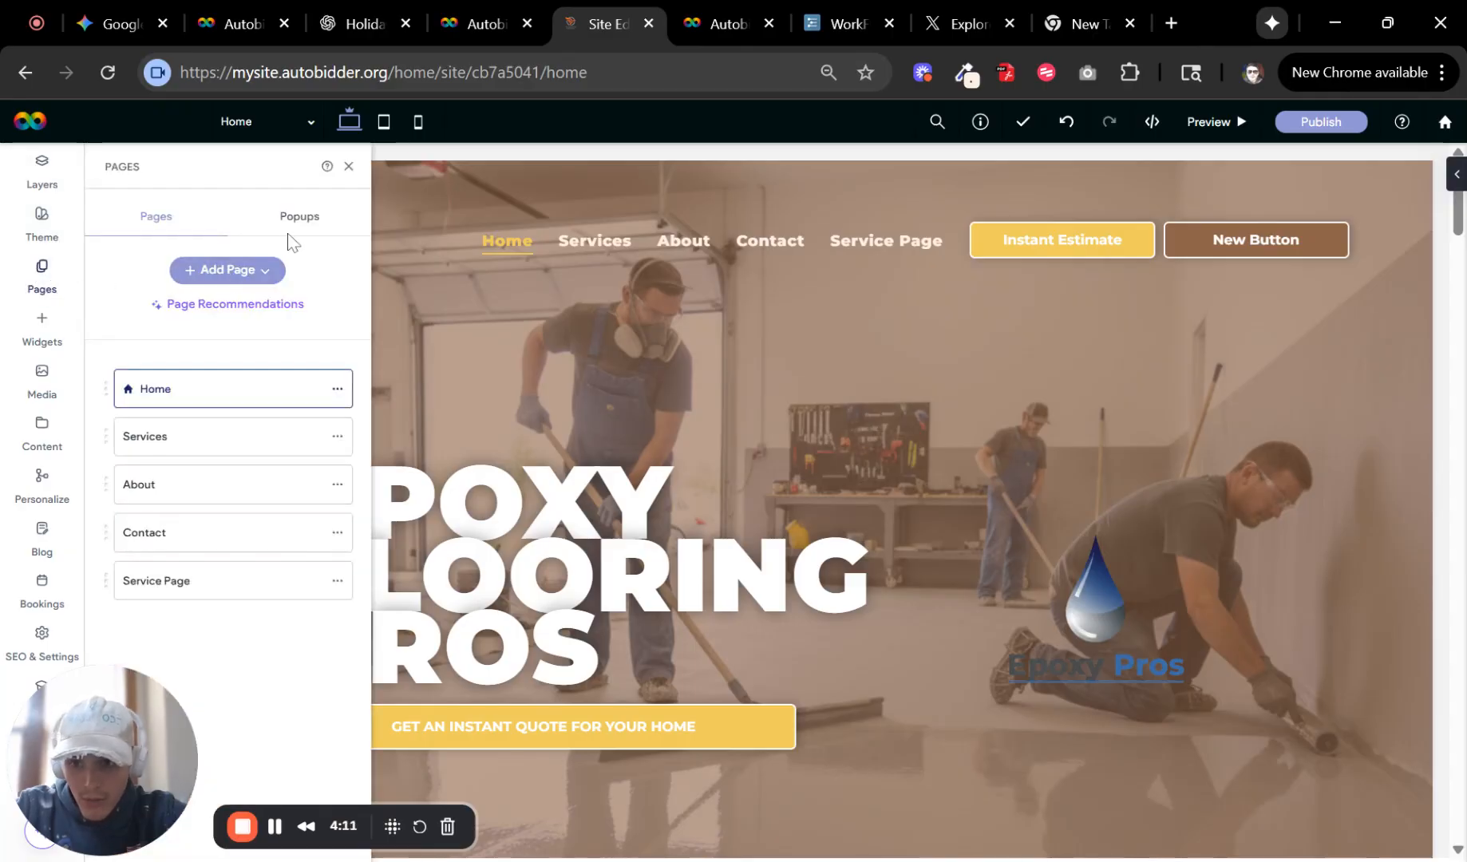
pyautogui.click(297, 222)
pyautogui.click(199, 319)
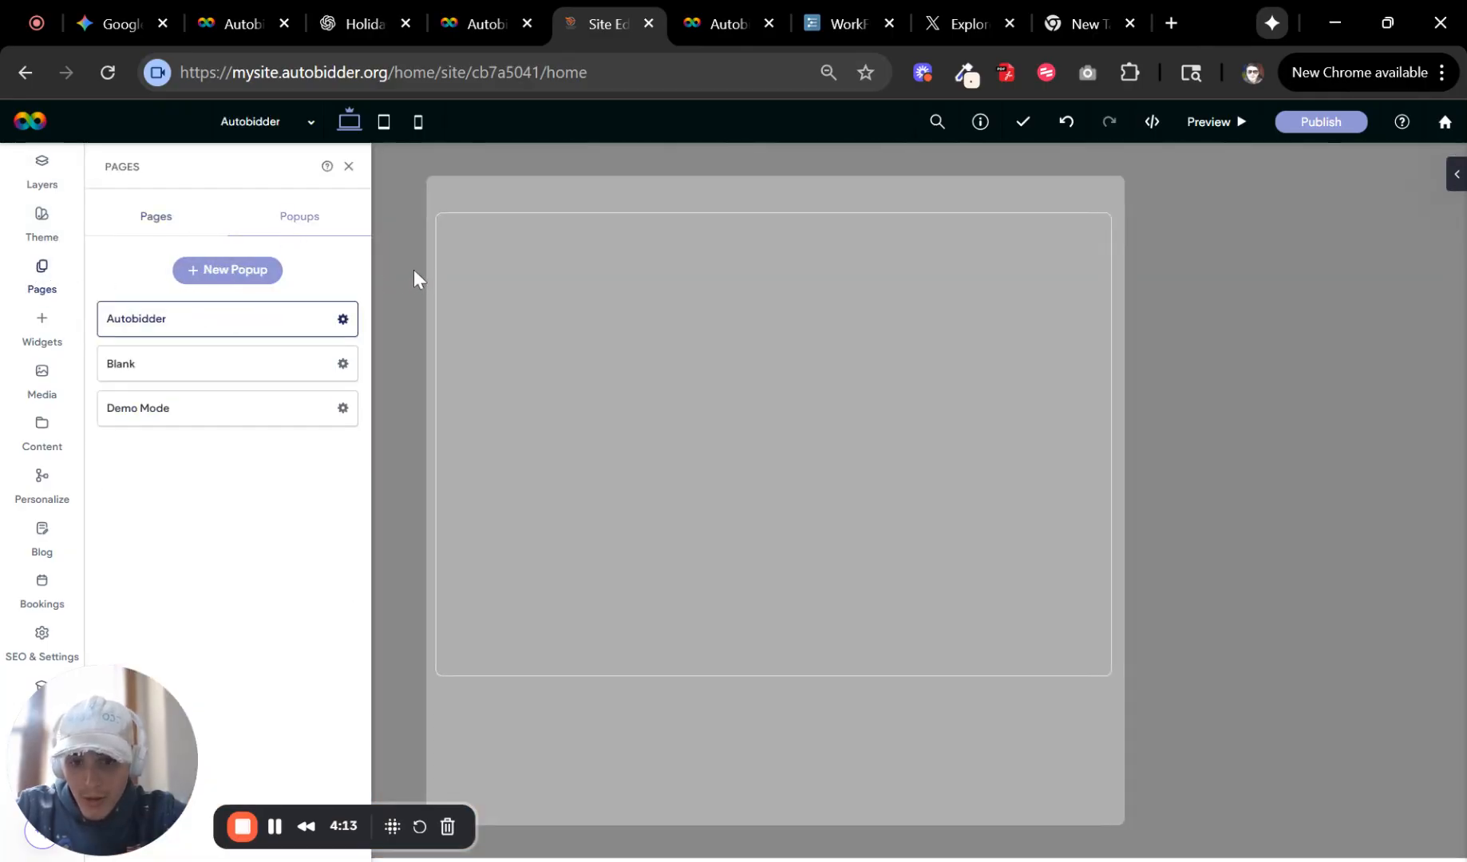
pyautogui.click(350, 171)
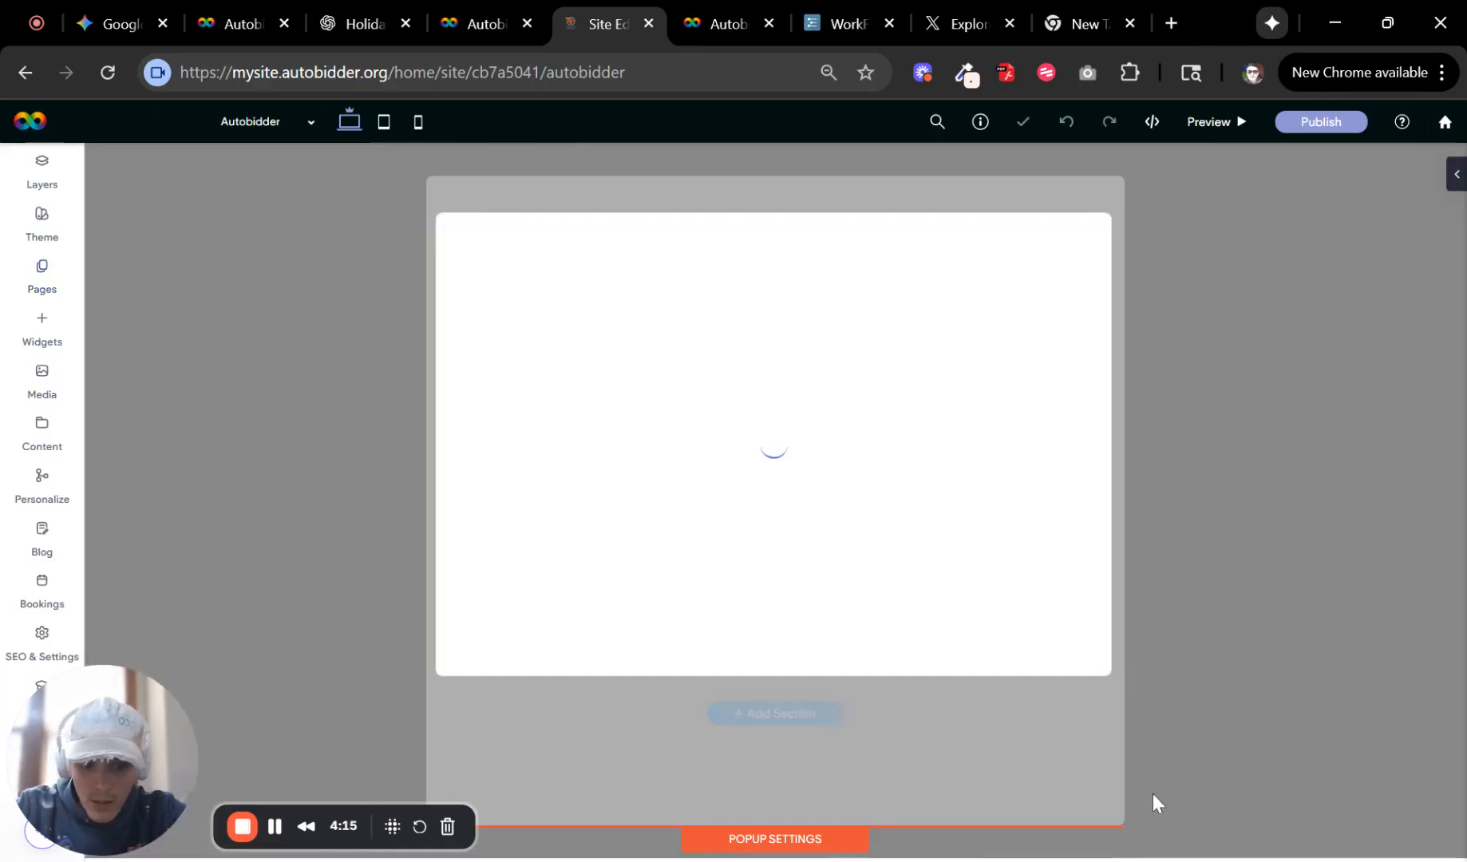
pyautogui.click(1110, 670)
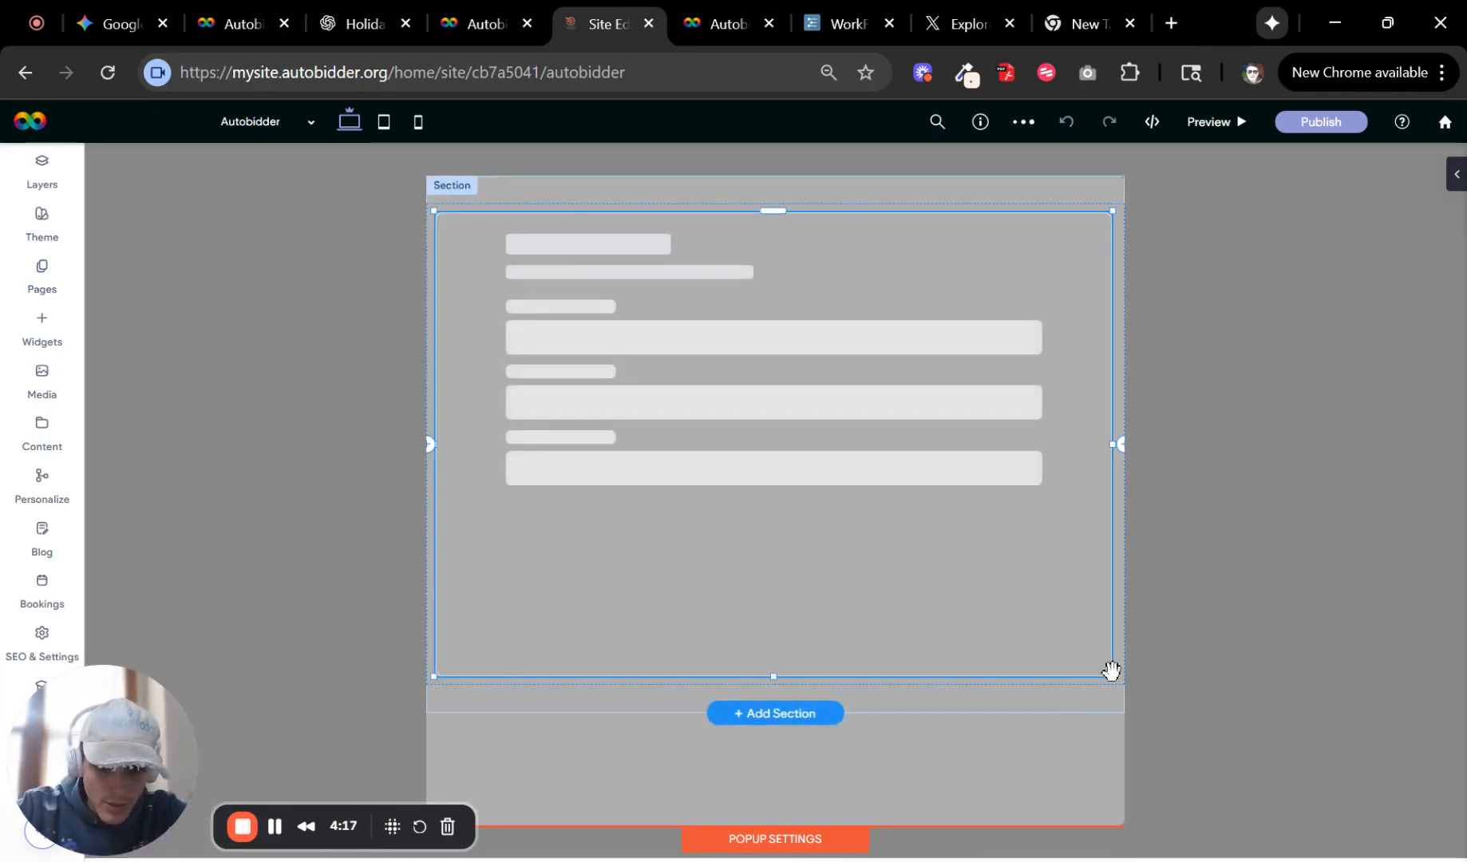
pyautogui.moveTo(1115, 676); pyautogui.dragTo(1136, 734)
pyautogui.click(1097, 712)
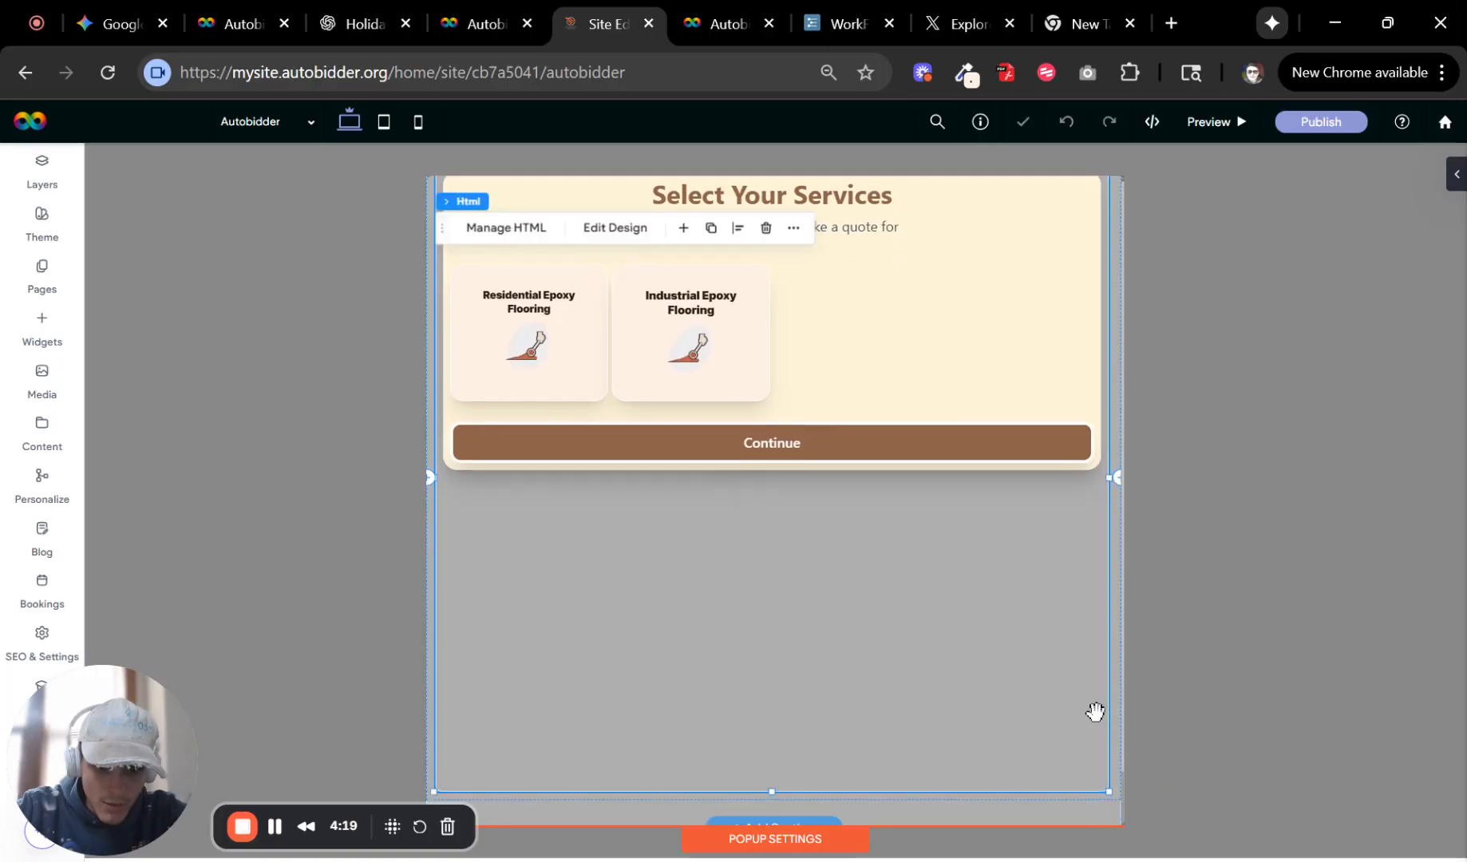
pyautogui.click(1094, 805)
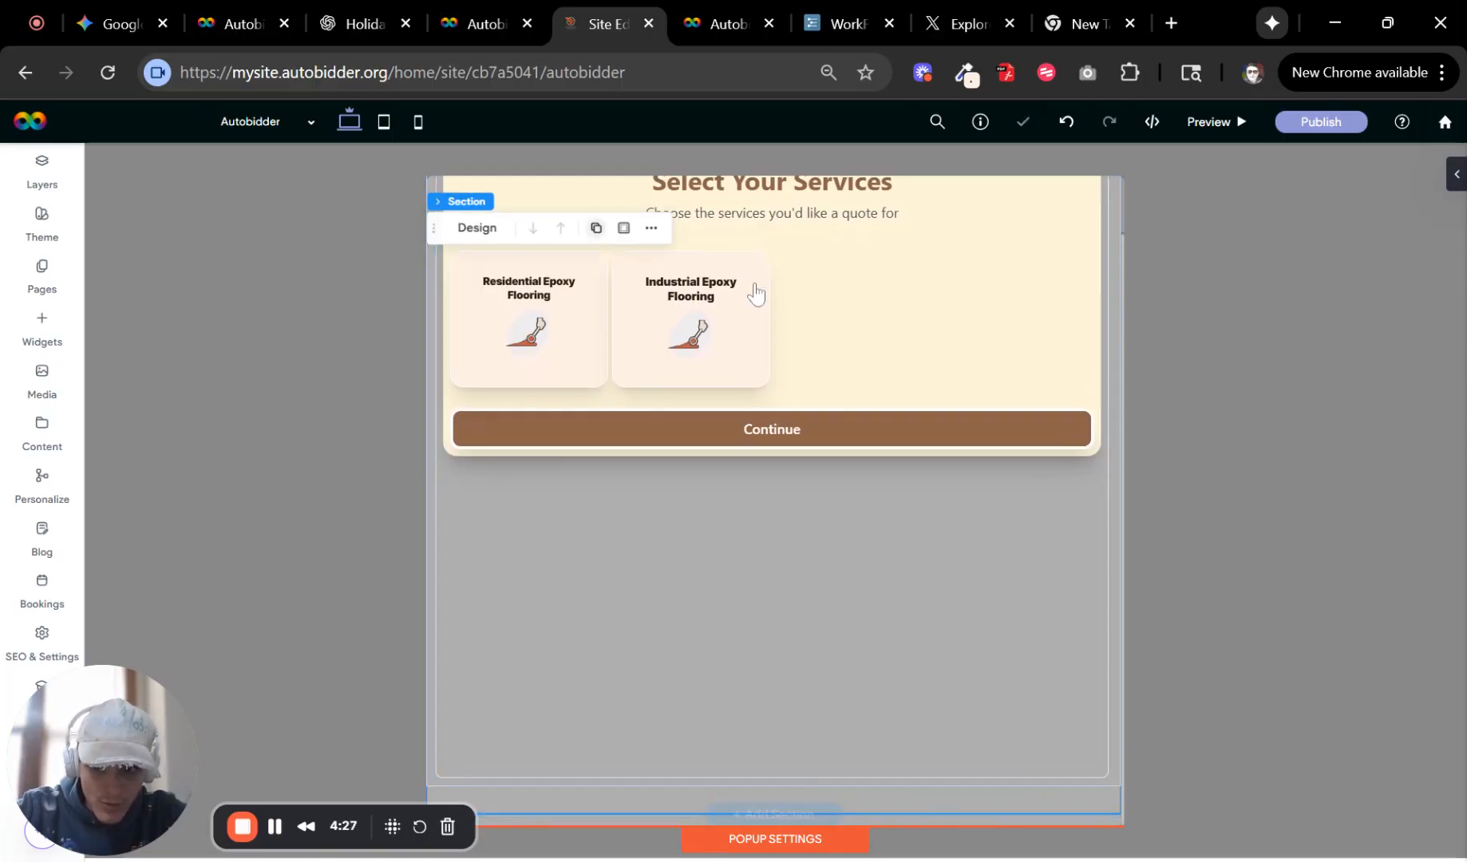
# Remove the popup section's top and bottom inner padding.
pyautogui.click(477, 227)
pyautogui.scroll(-4, 1359, 622)
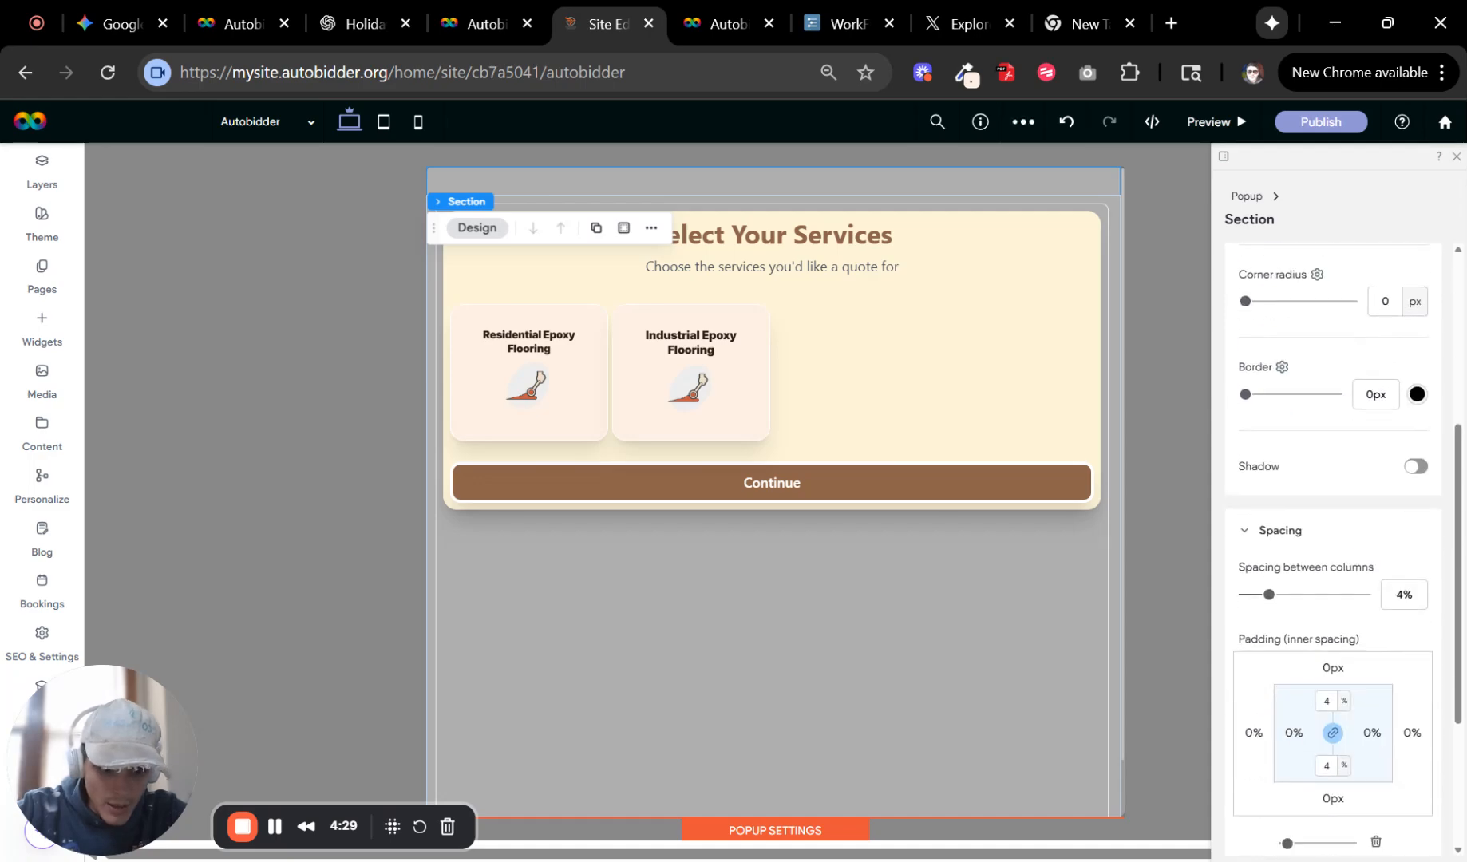
pyautogui.scroll(-2, 1351, 677)
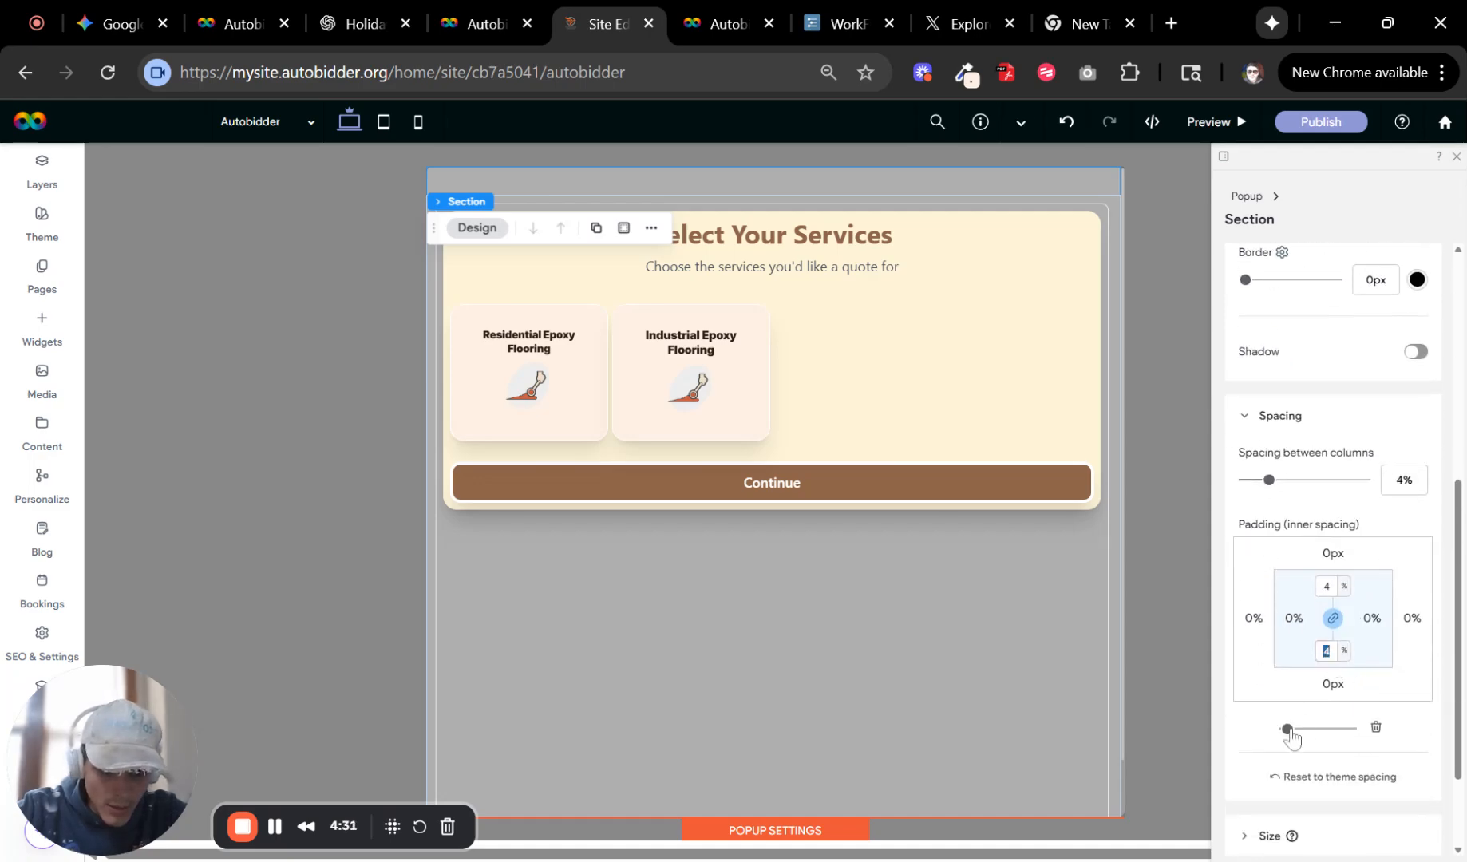
pyautogui.click(1375, 727)
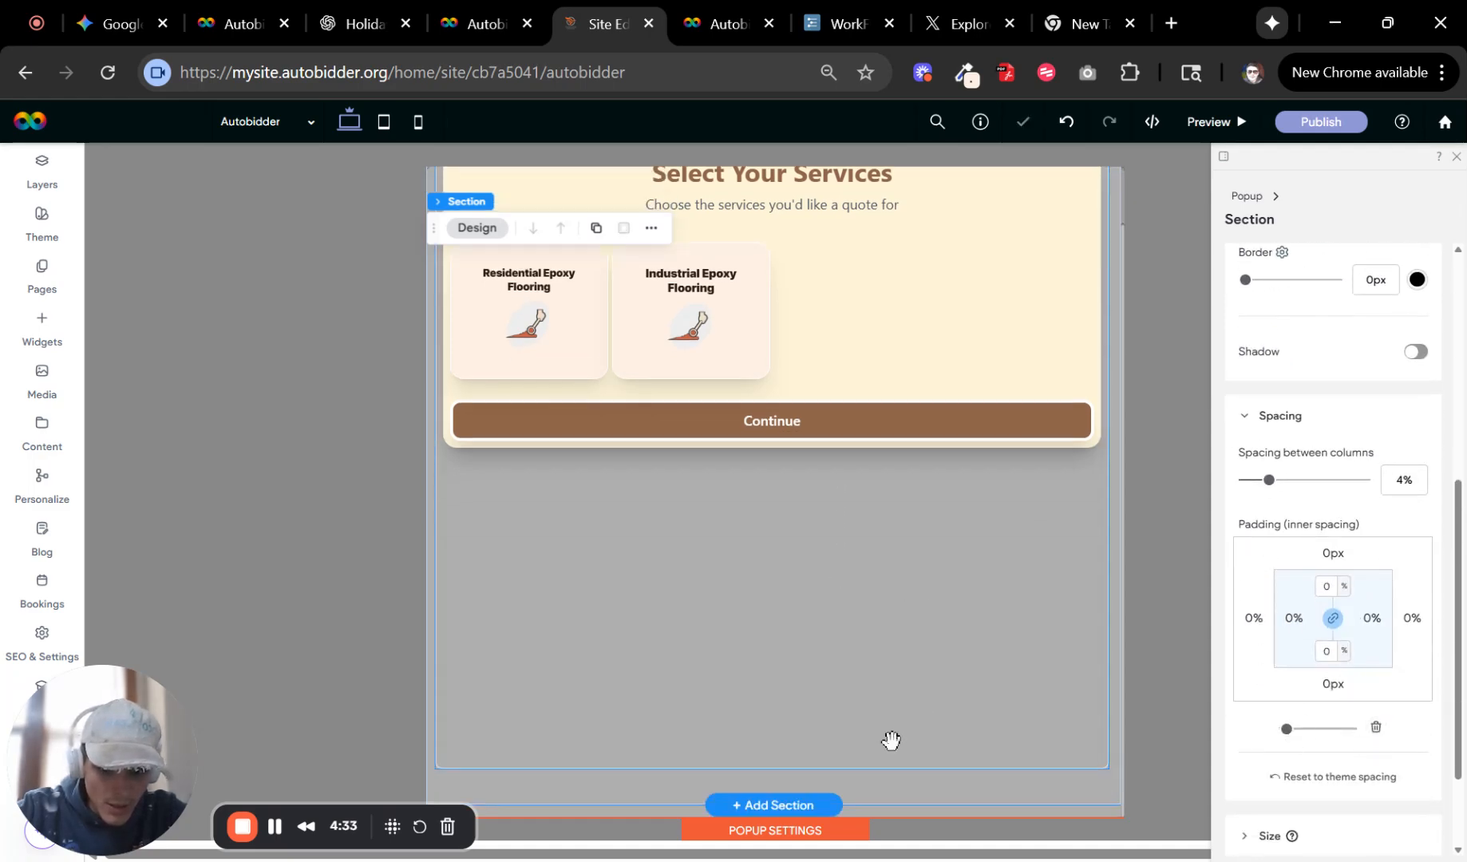
# Review the popup's spacing, size and background settings and the section's spacing settings.
pyautogui.click(850, 834)
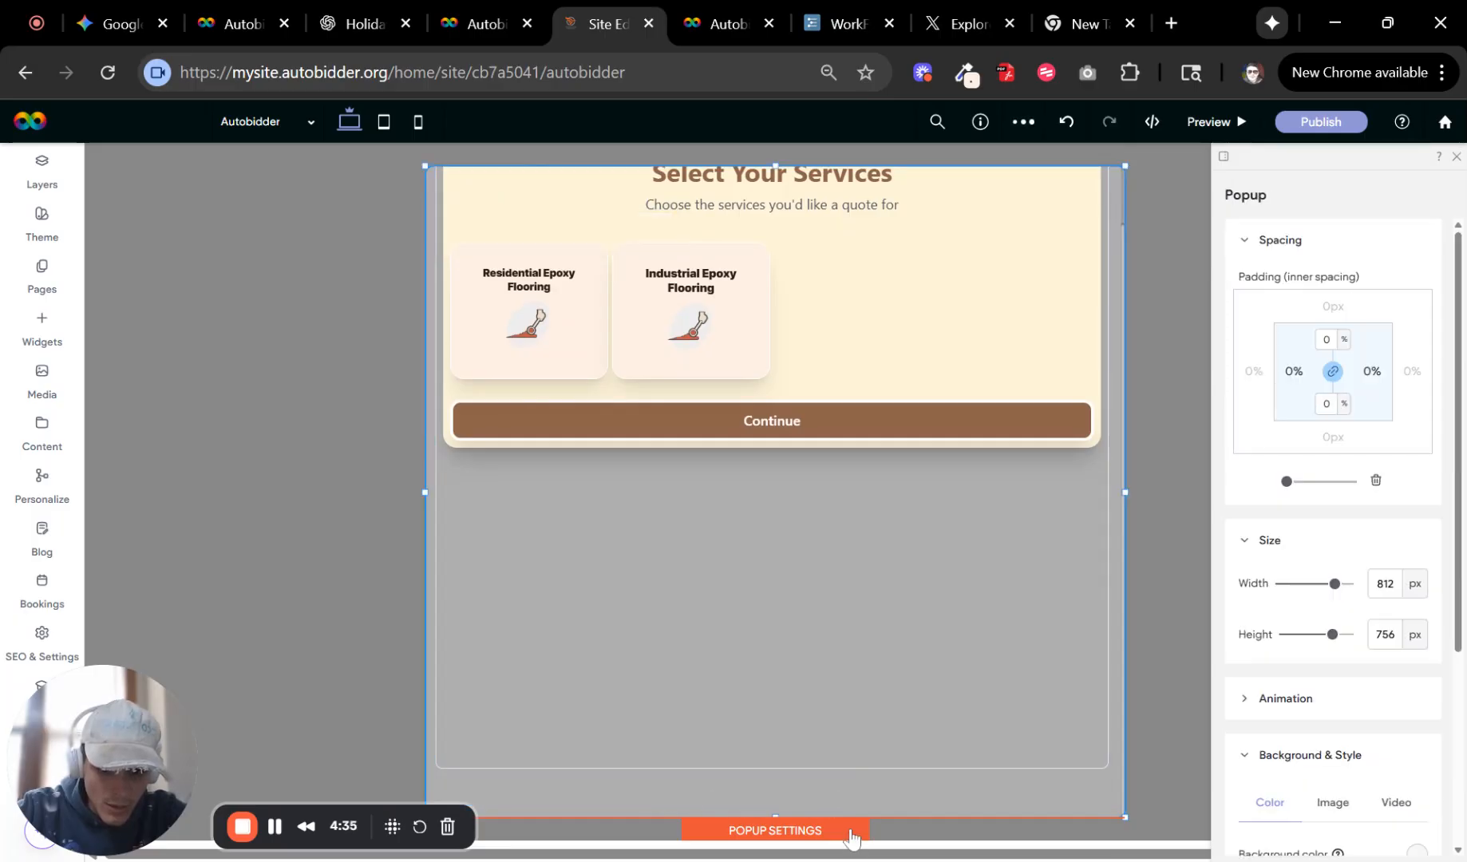
pyautogui.scroll(-3, 1277, 702)
pyautogui.scroll(-1, 1387, 744)
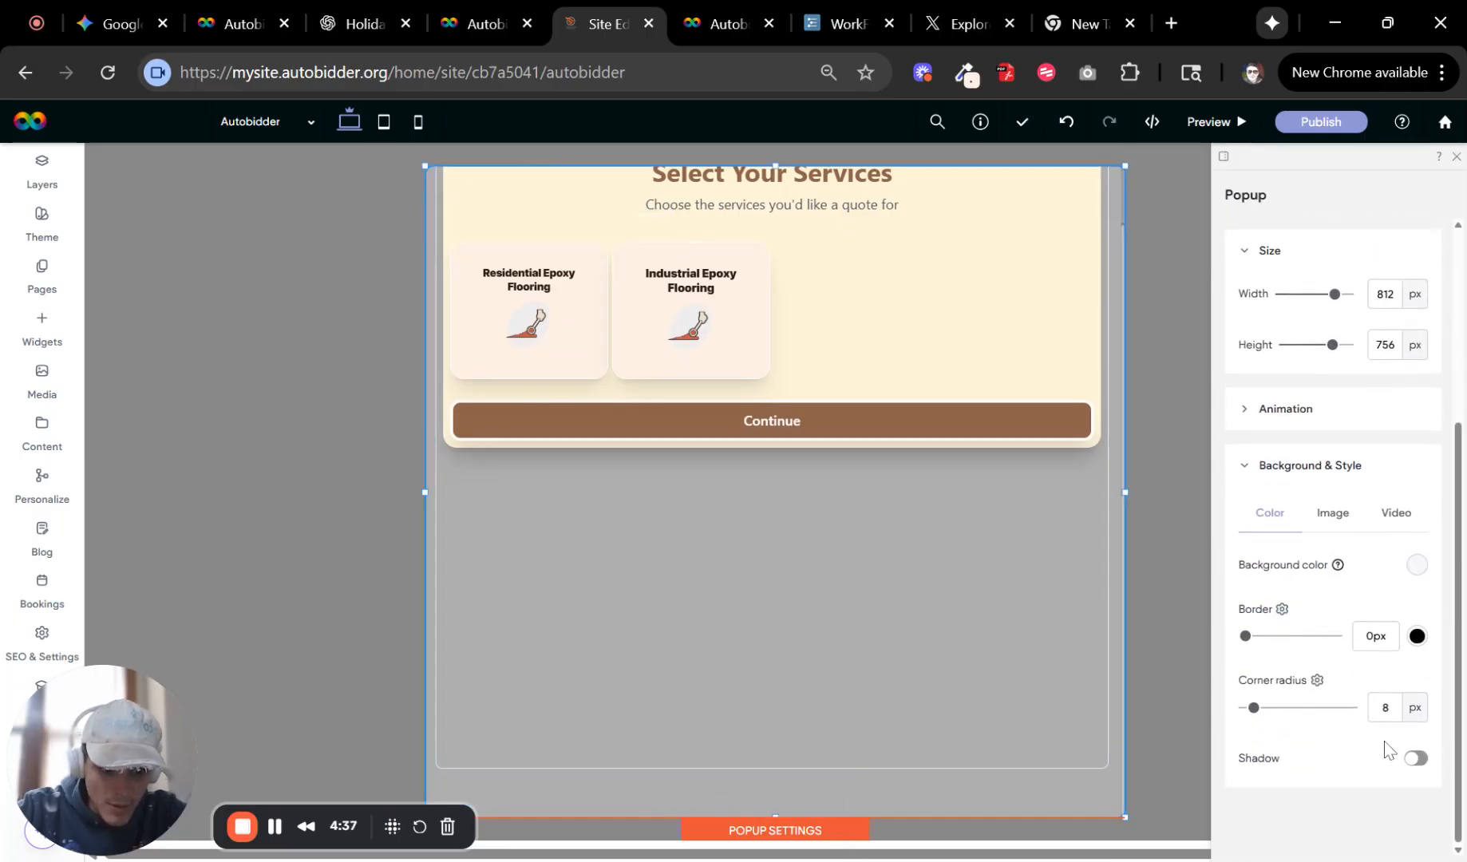
pyautogui.scroll(2, 1369, 547)
pyautogui.scroll(3, 1361, 511)
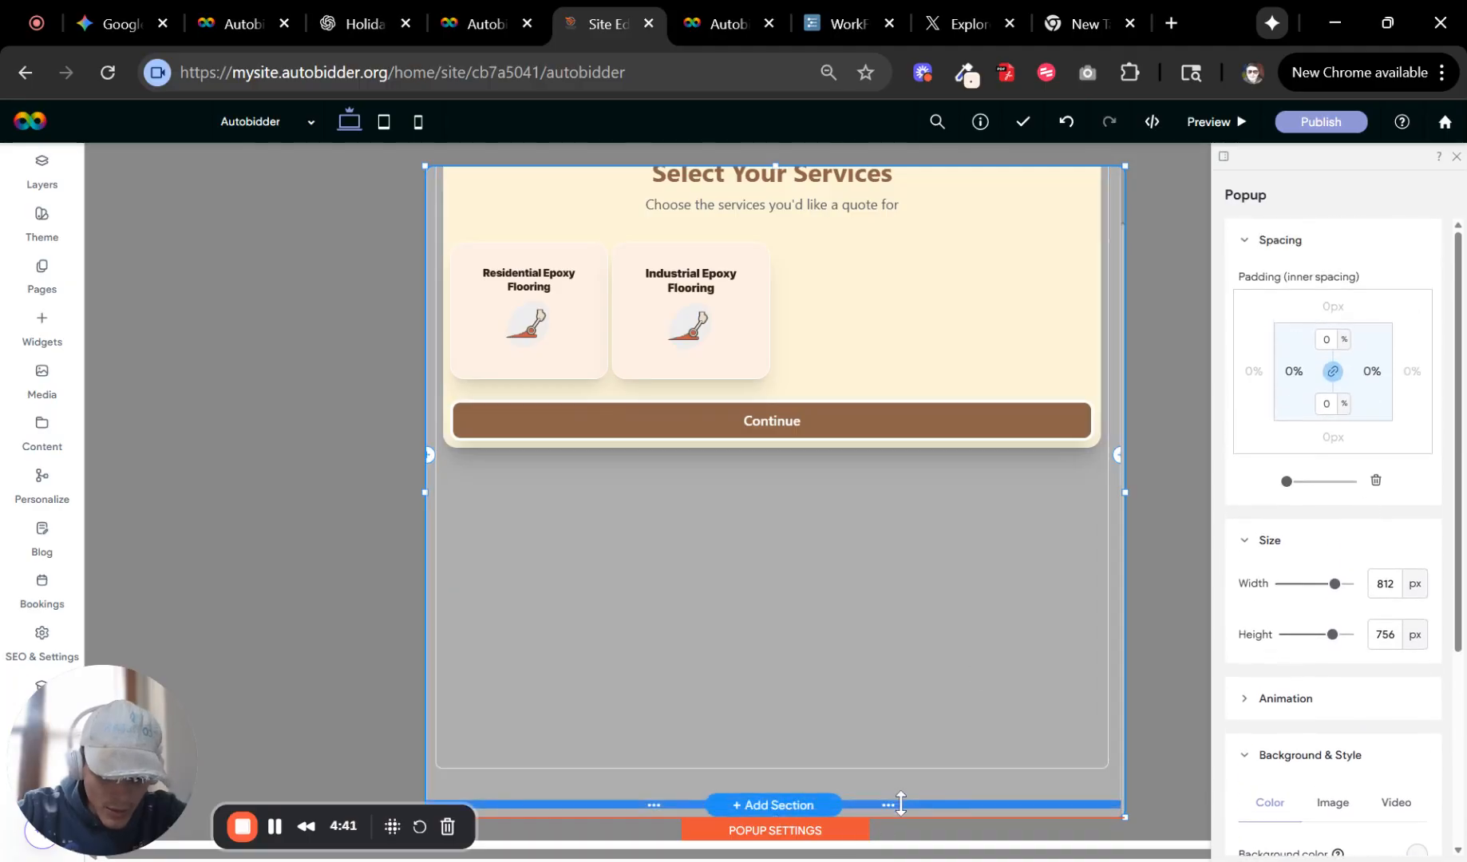
pyautogui.click(895, 793)
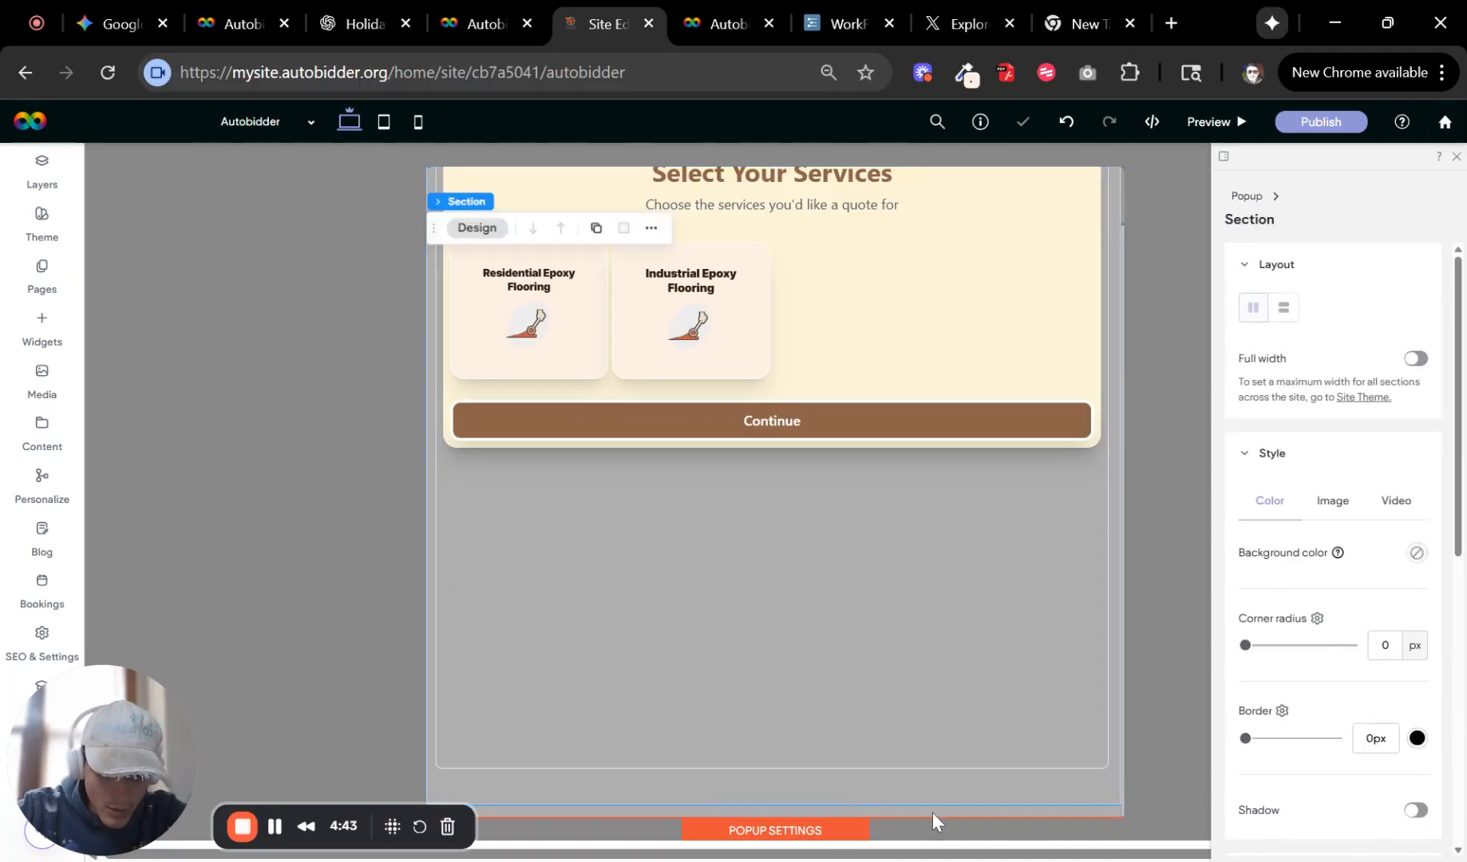
pyautogui.scroll(-6, 1267, 662)
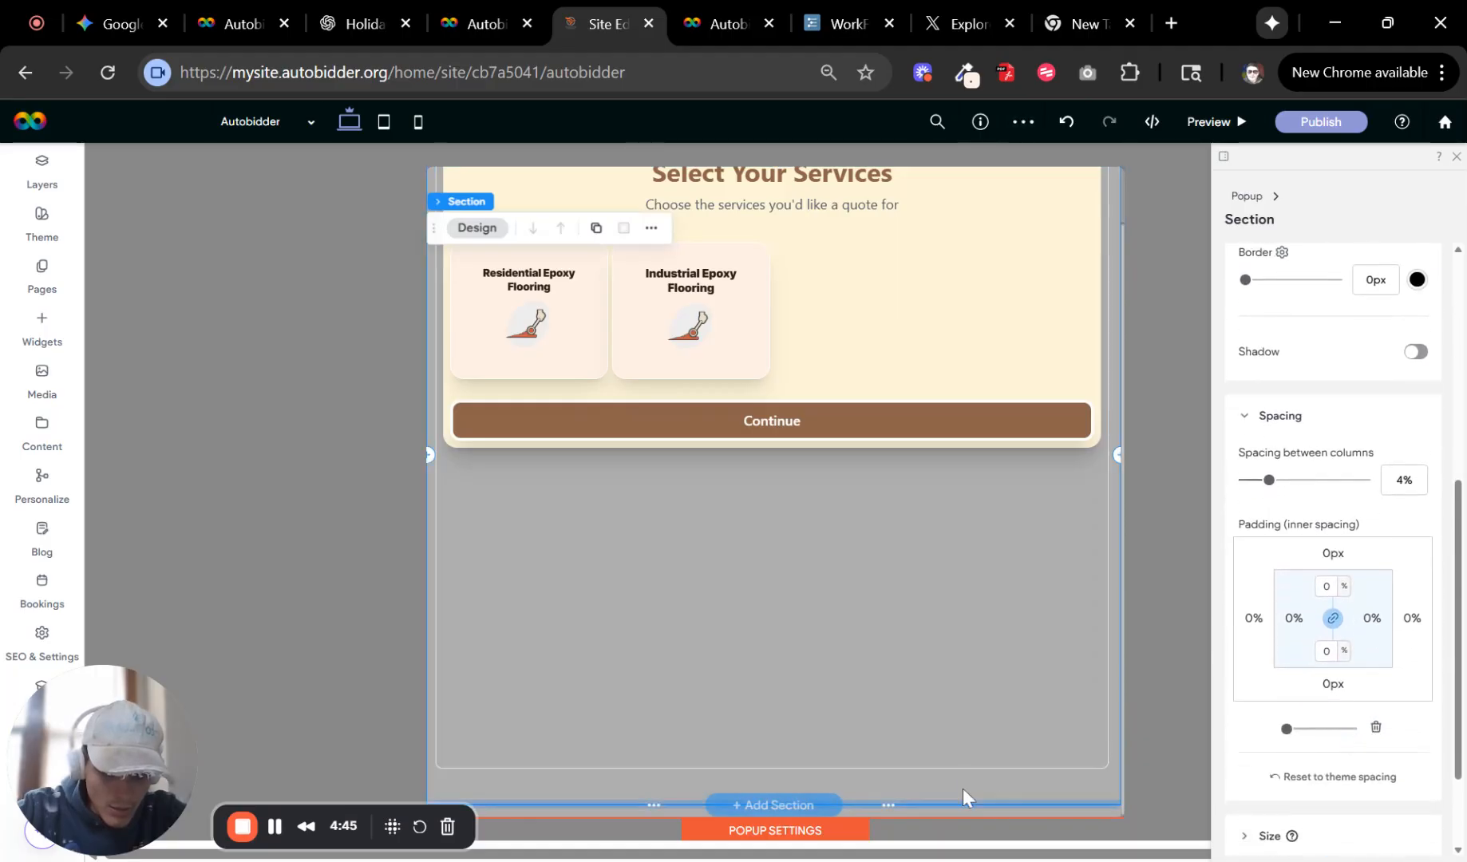
# Inspect the HTML embed element's alignment, spacing and size settings.
pyautogui.click(982, 668)
pyautogui.click(1002, 661)
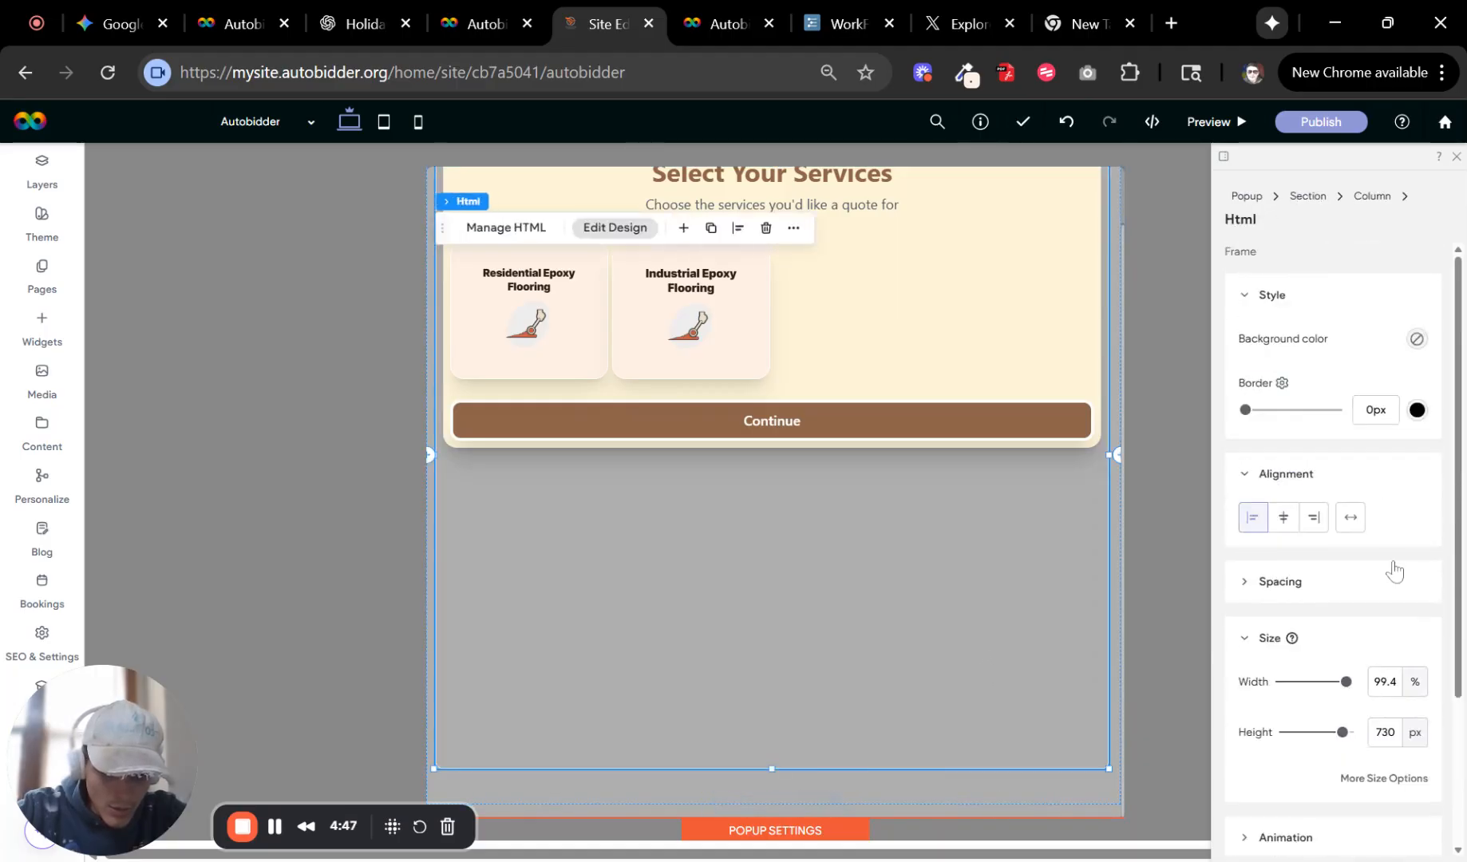
pyautogui.scroll(-3, 1394, 571)
pyautogui.scroll(3, 1369, 590)
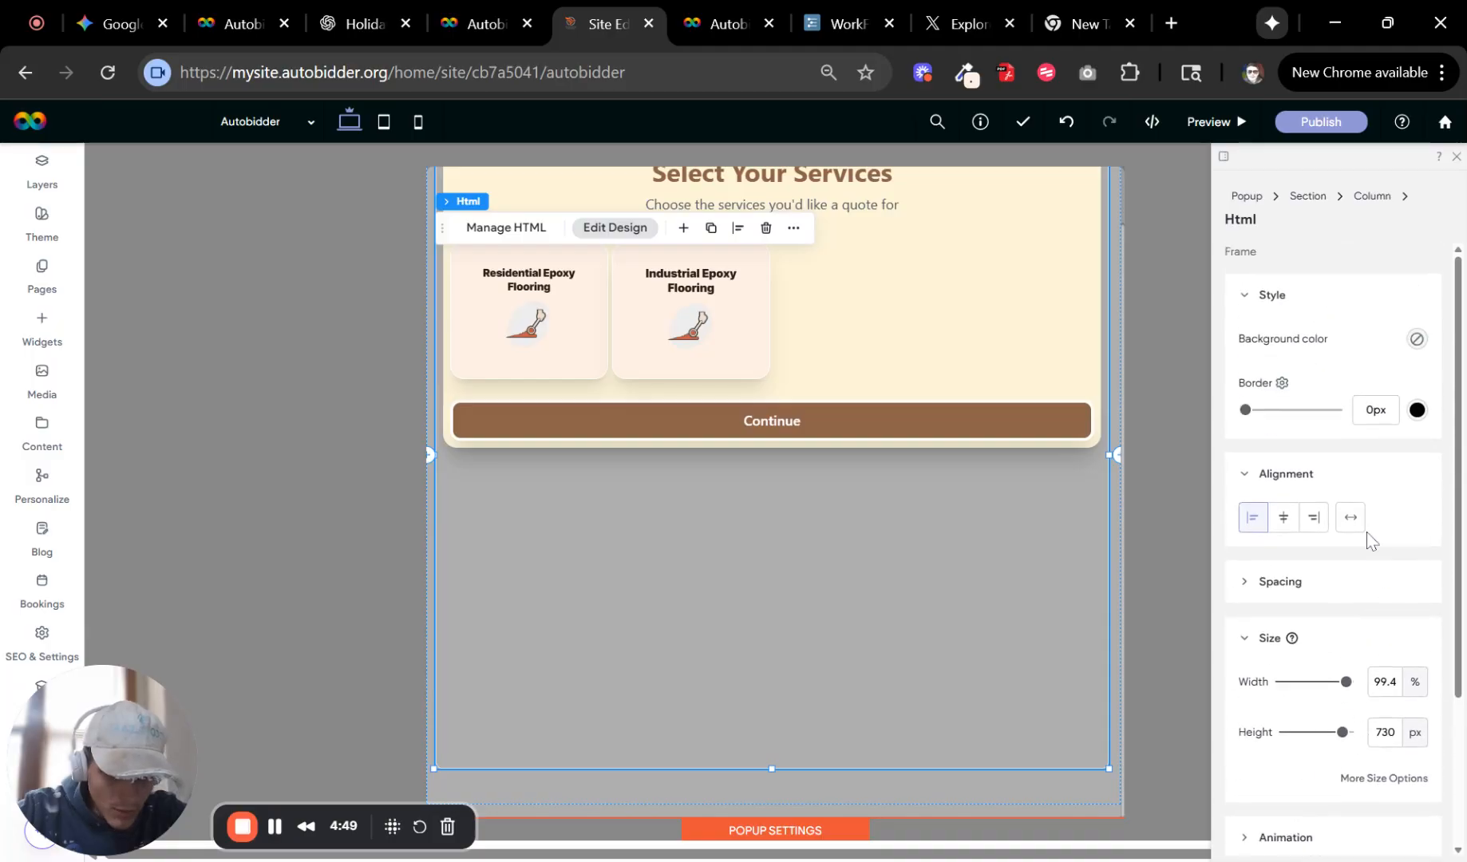
pyautogui.scroll(-3, 1362, 543)
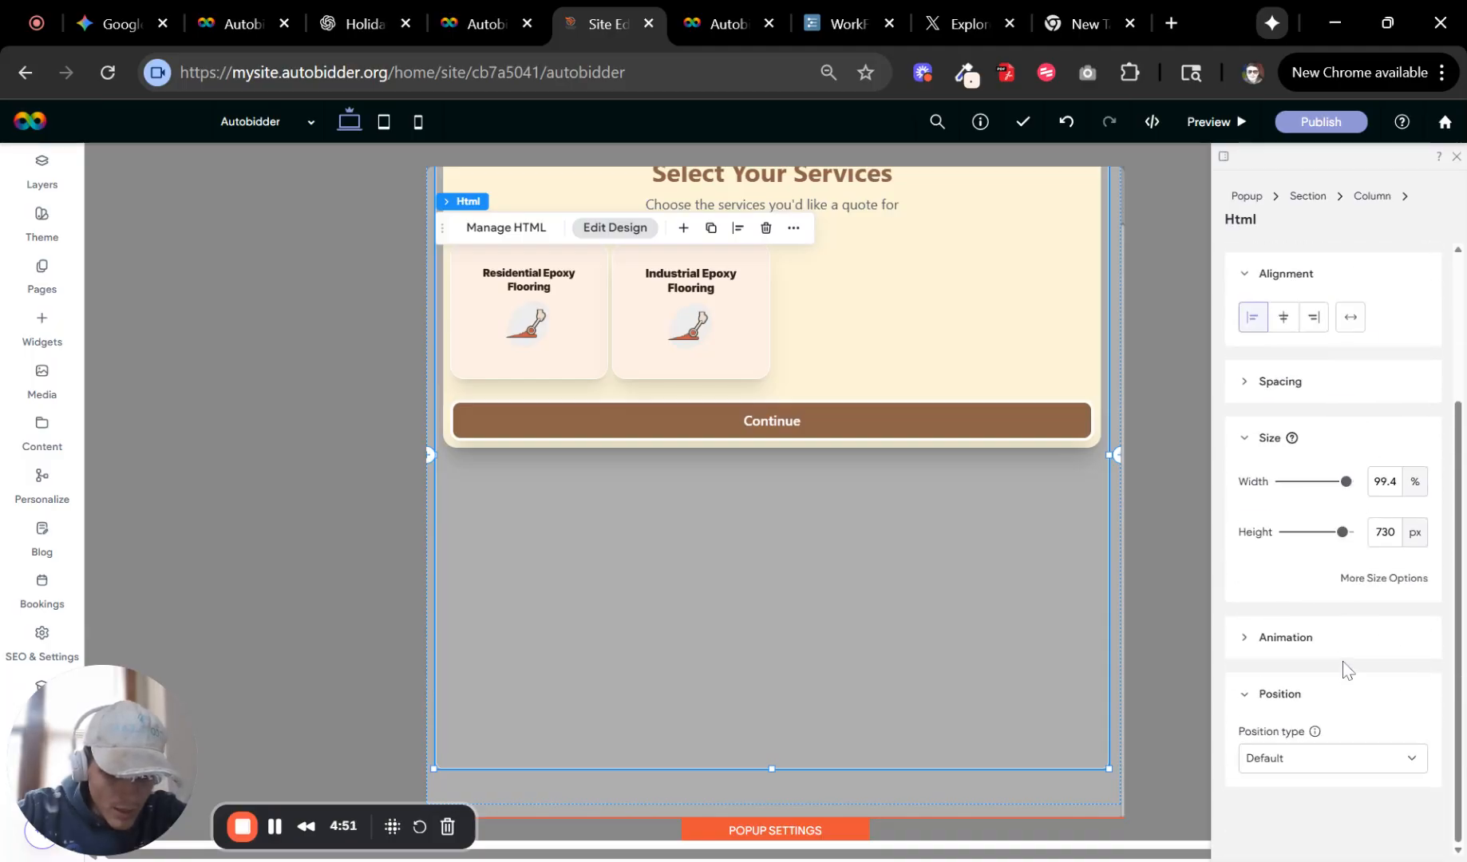
pyautogui.scroll(3, 1342, 651)
pyautogui.click(1330, 599)
pyautogui.scroll(-3, 1357, 559)
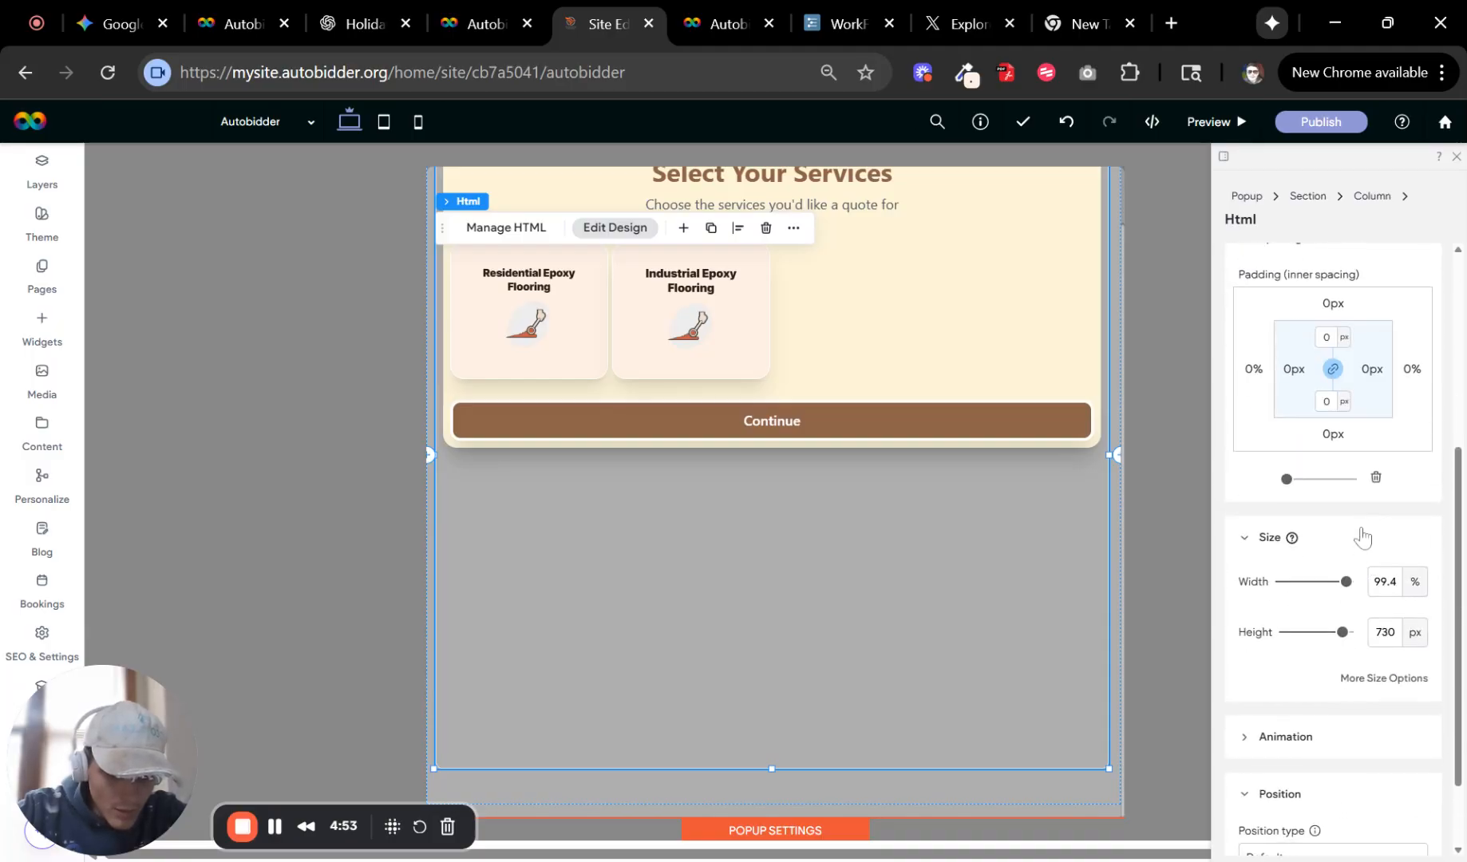
pyautogui.scroll(2, 983, 582)
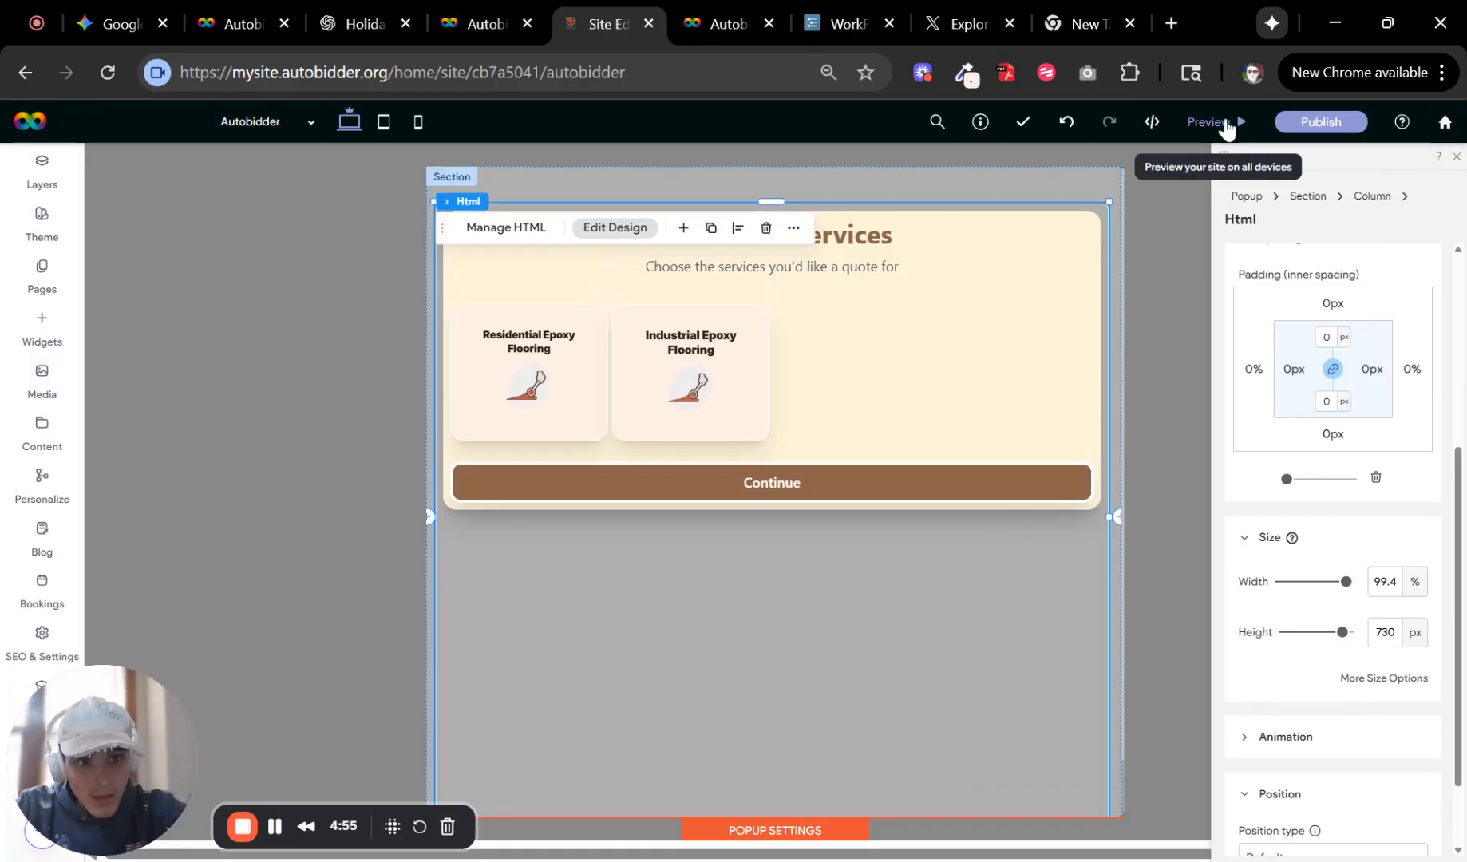
# Preview the popup layout and return to the editor.
pyautogui.click(1209, 122)
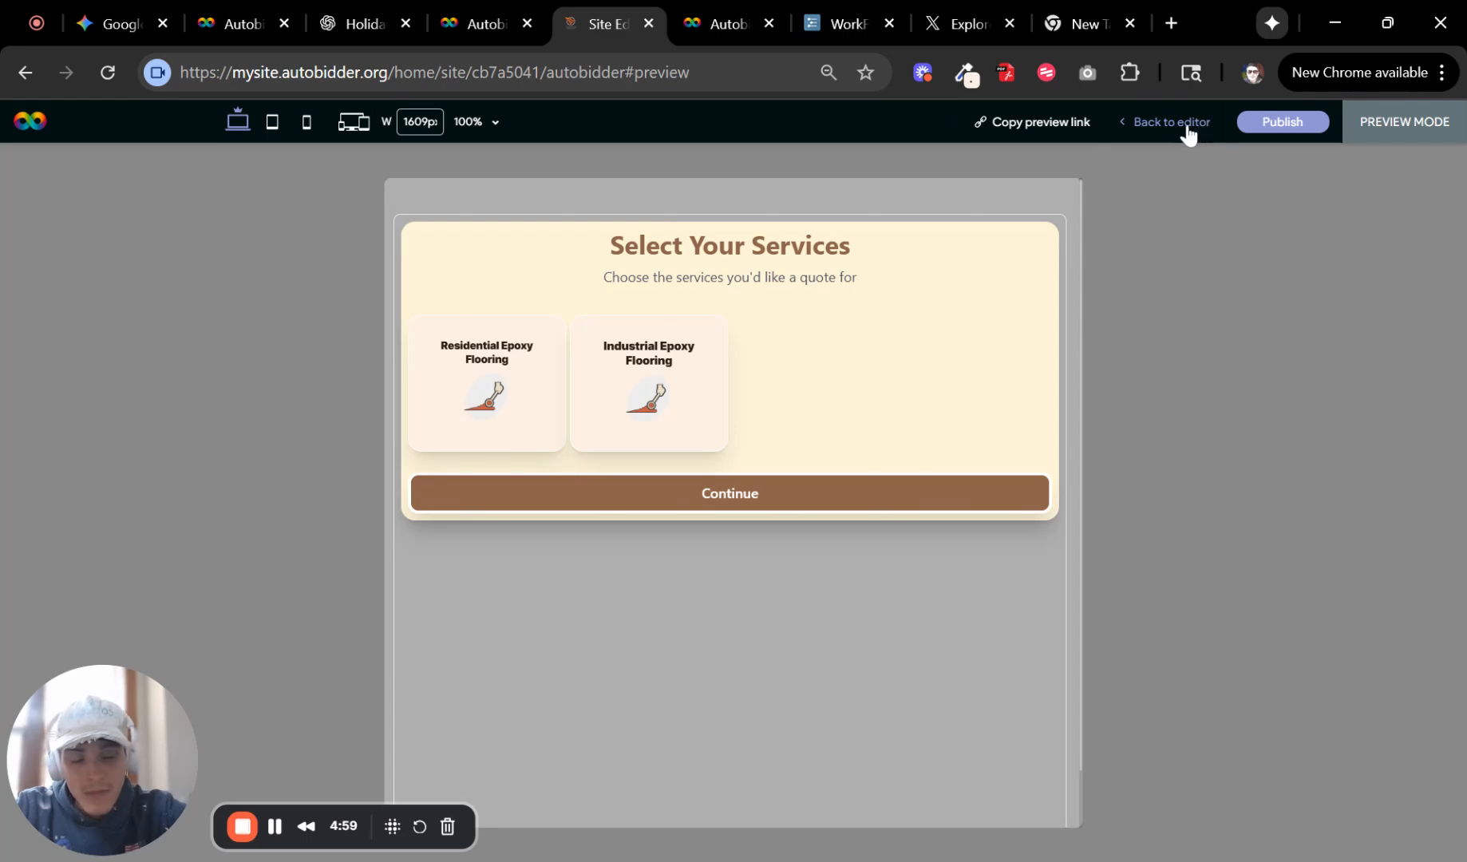
pyautogui.click(1187, 126)
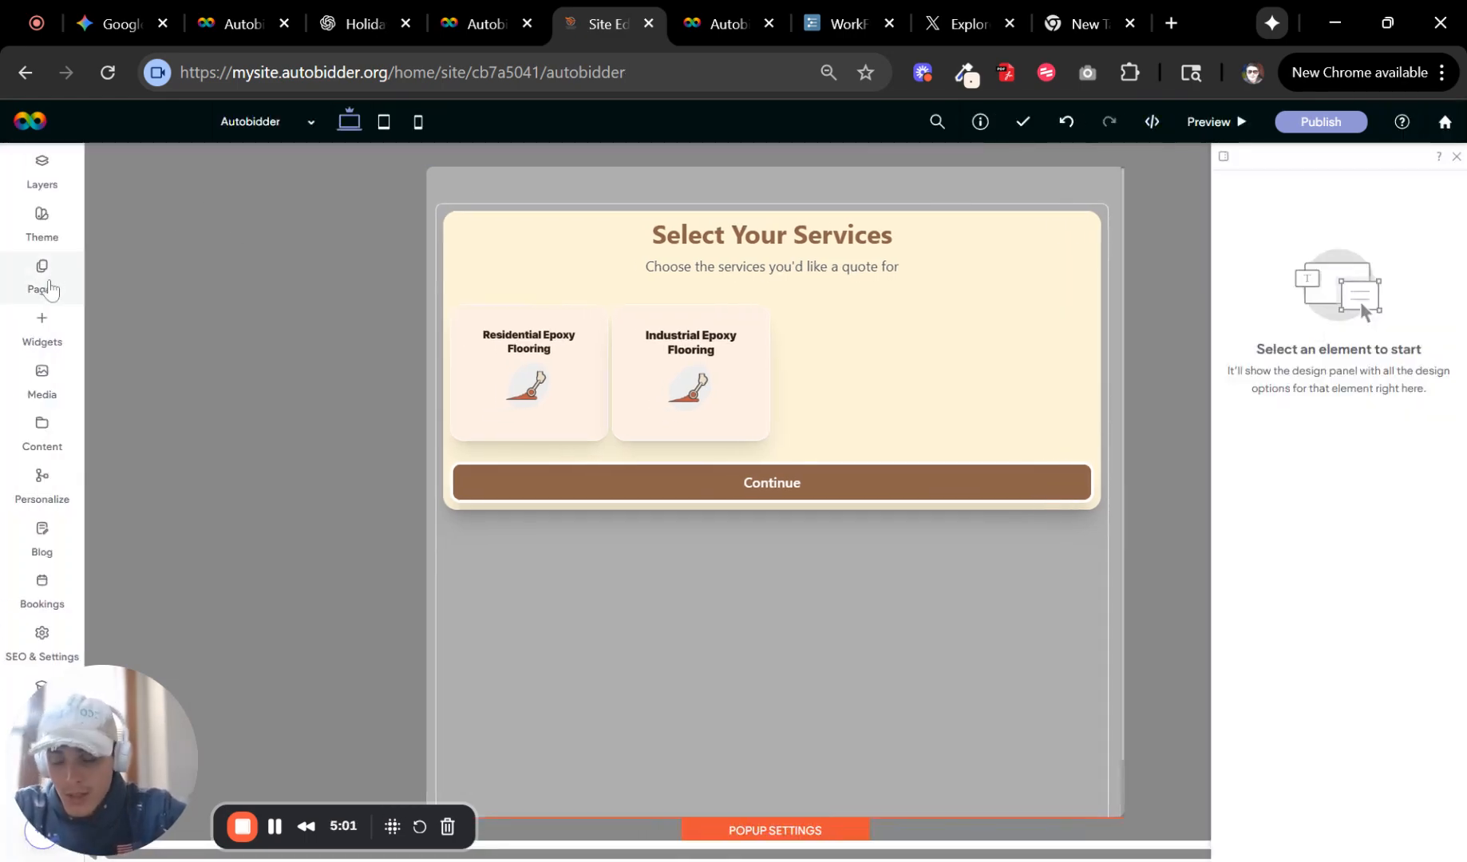
# Open the Home page and switch the editor to the mobile view of the hero.
pyautogui.click(44, 286)
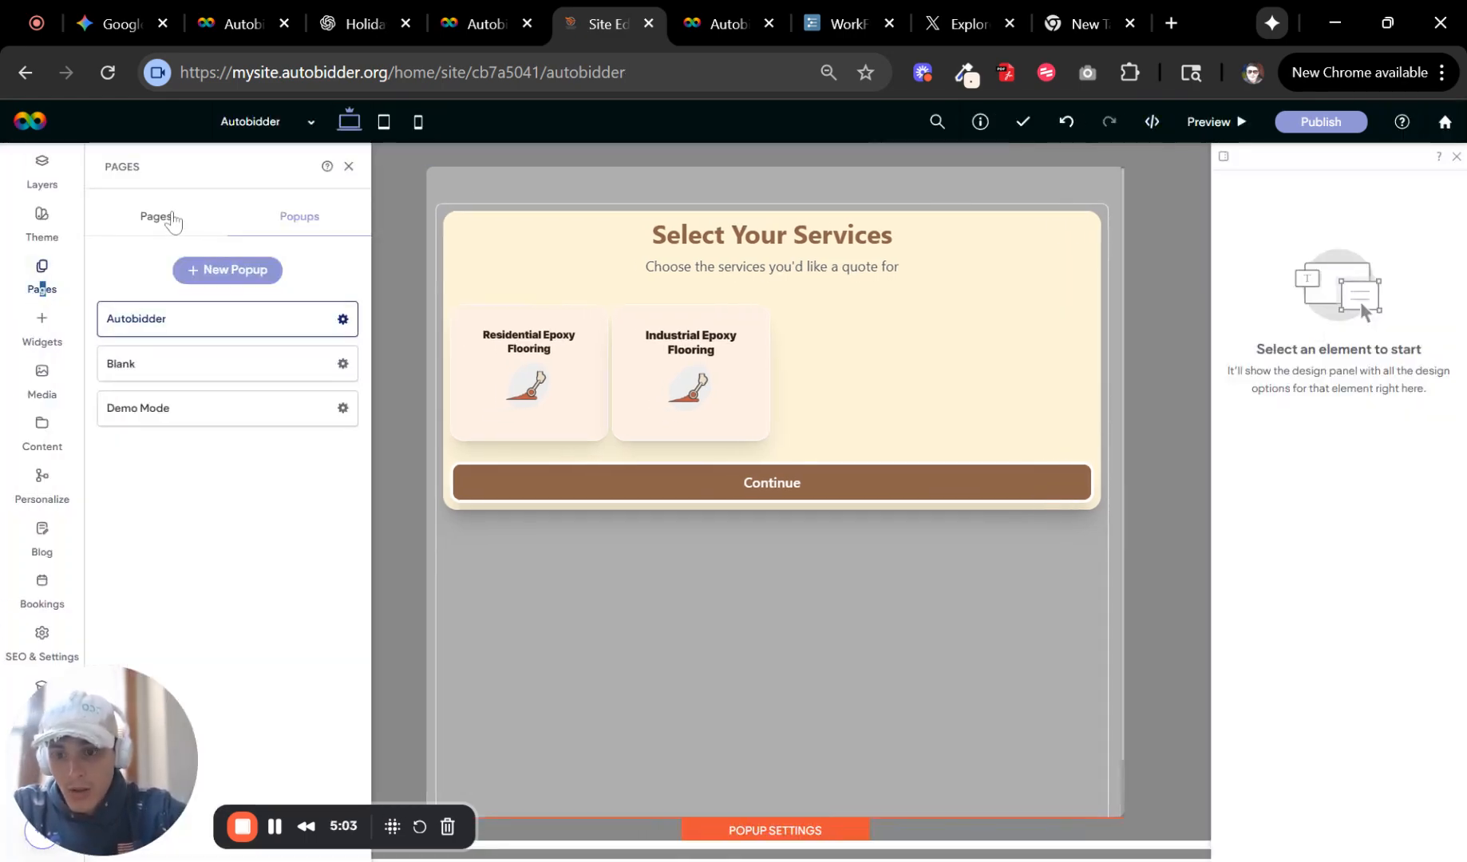
pyautogui.click(224, 220)
pyautogui.click(228, 391)
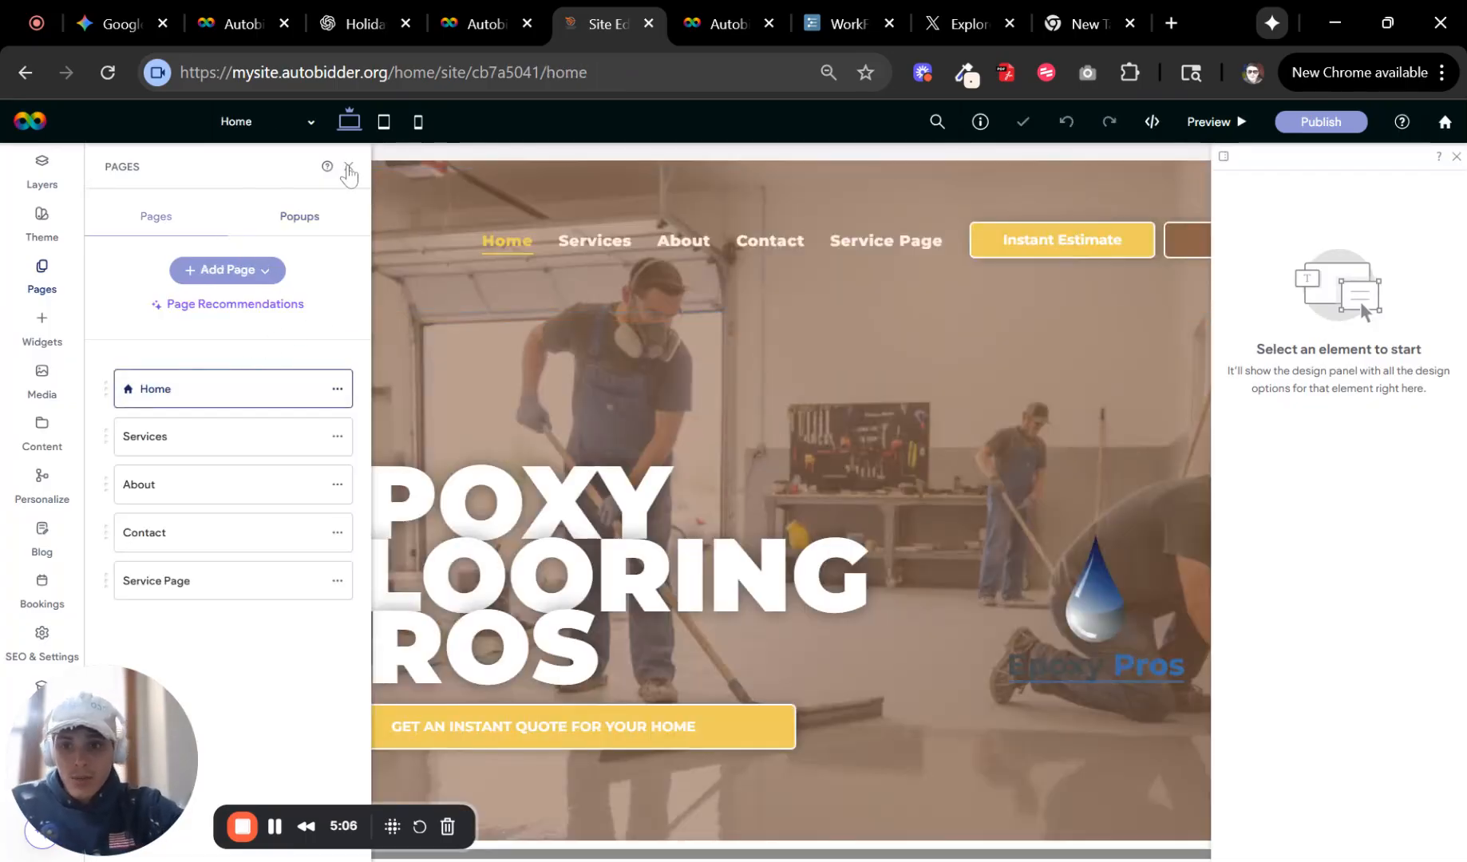
pyautogui.click(418, 124)
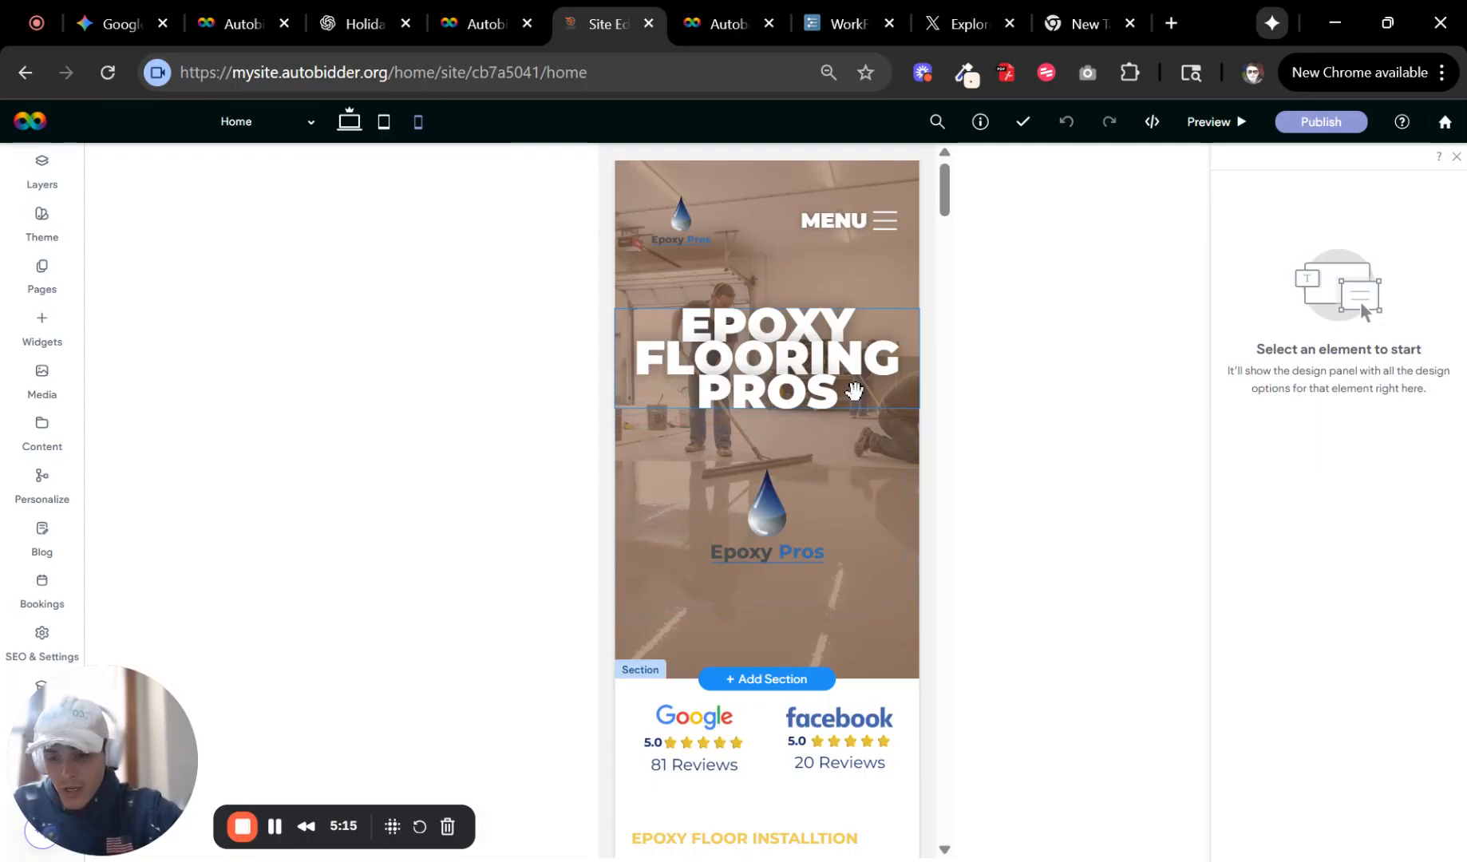
pyautogui.scroll(-2, 780, 366)
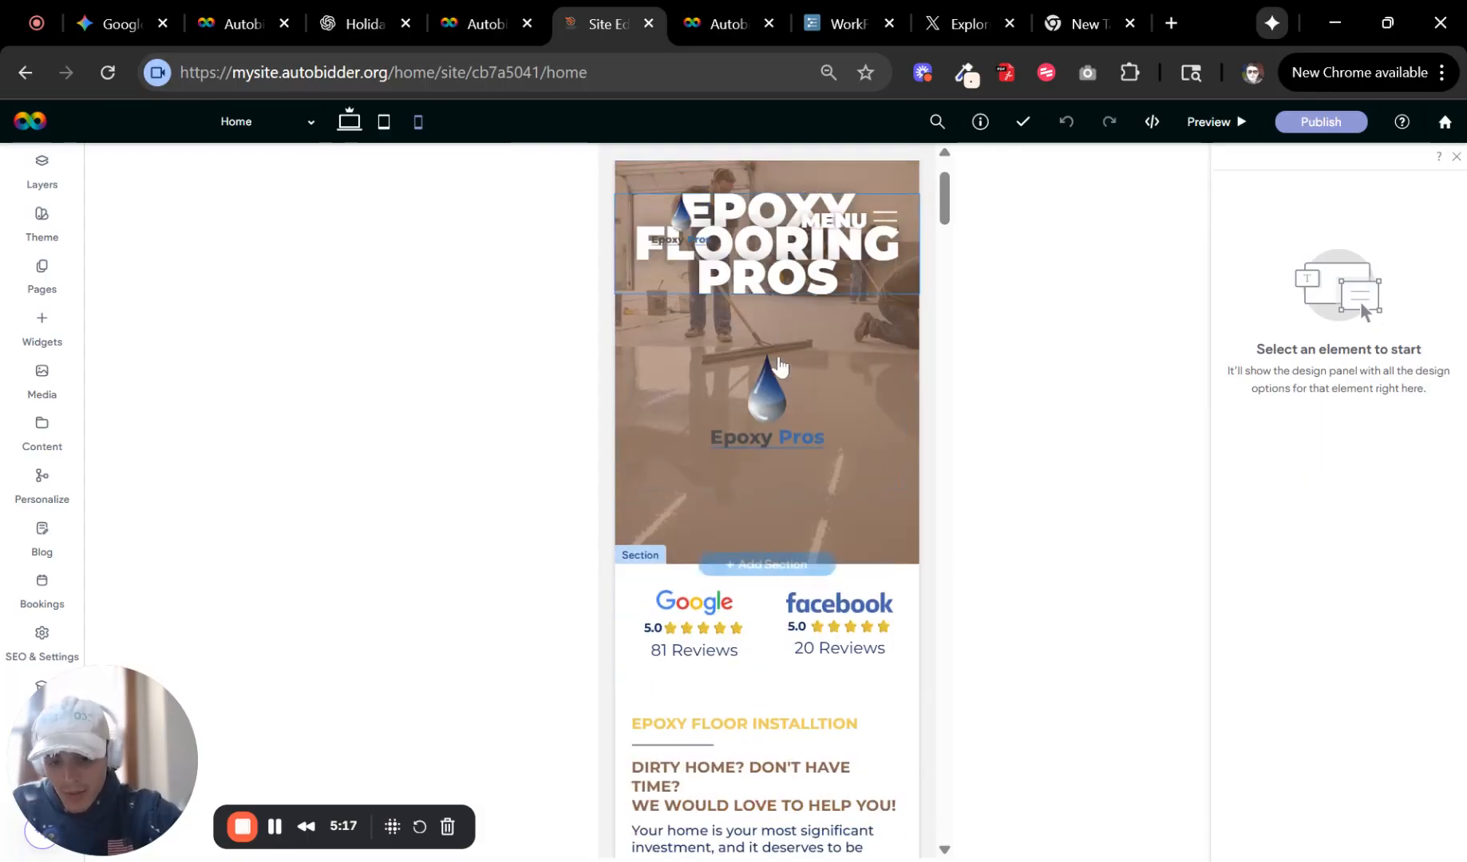
pyautogui.scroll(2, 742, 423)
pyautogui.scroll(-12, 838, 408)
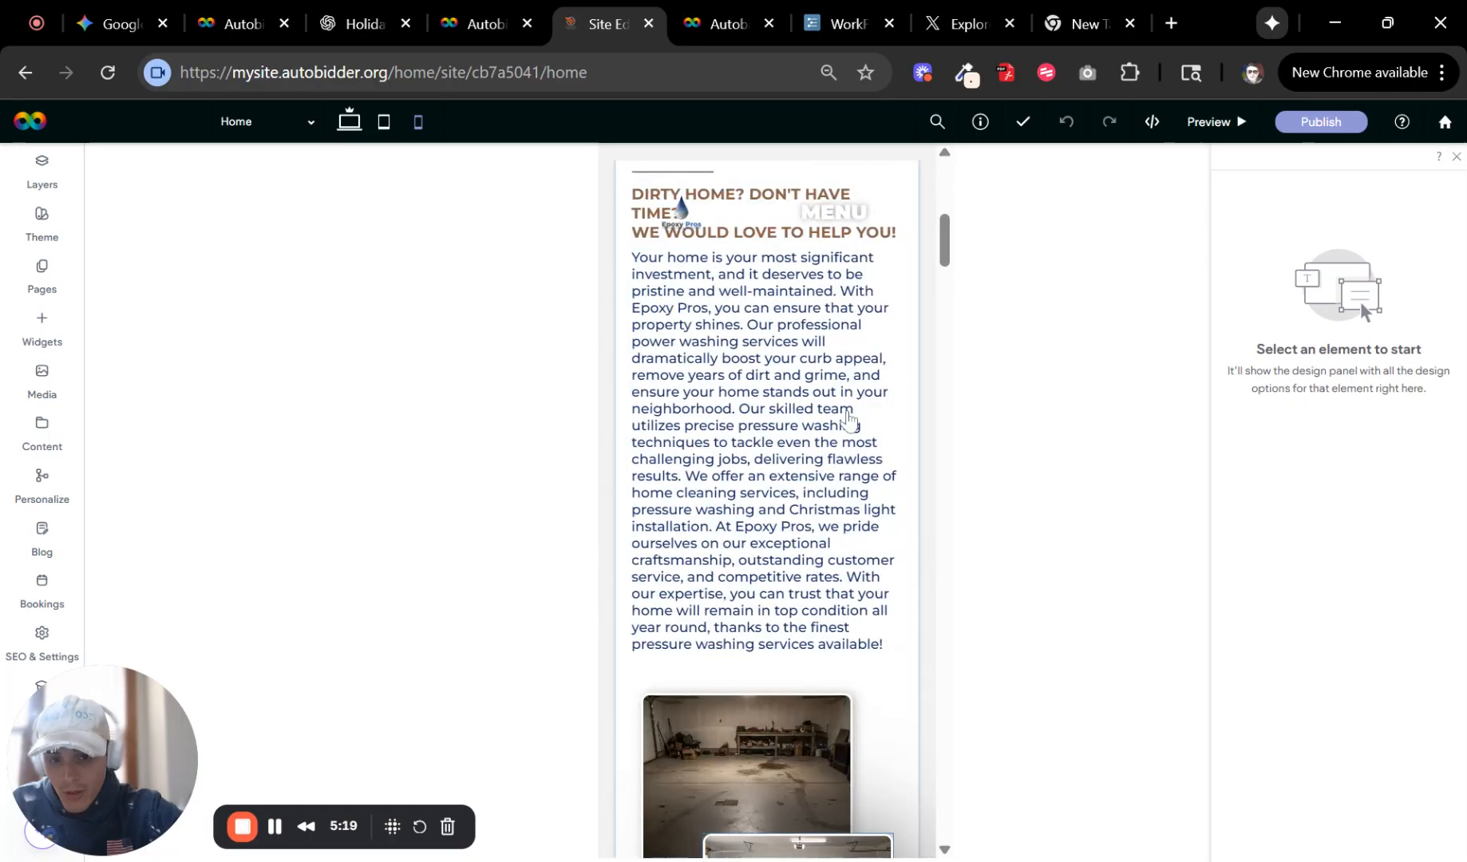
pyautogui.scroll(15, 849, 419)
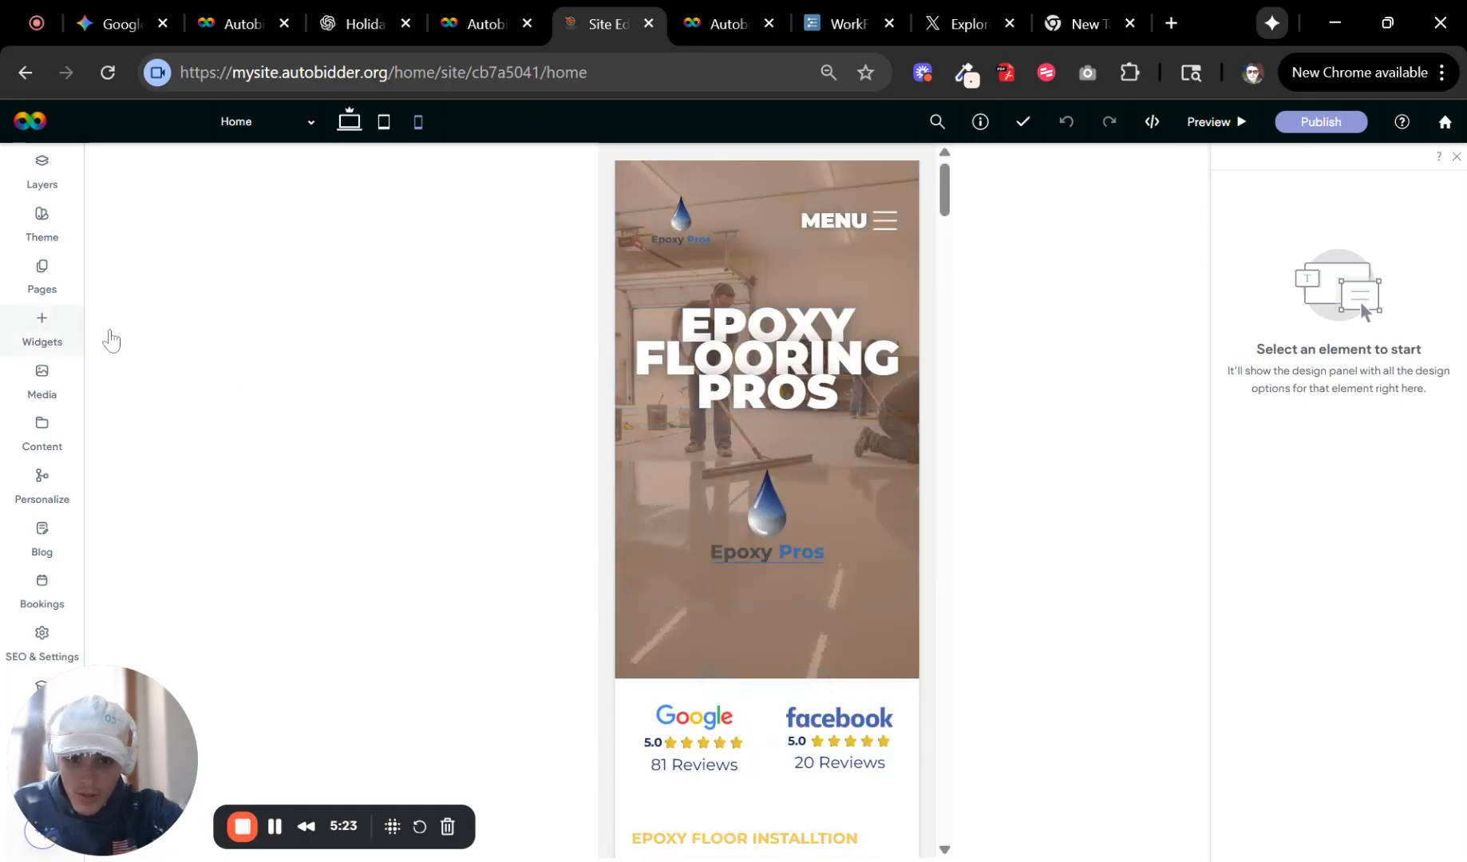
# Add a button under the mobile hero title, label it "Get Instant Price", and widen it.
pyautogui.moveTo(111, 341)
pyautogui.moveTo(160, 439); pyautogui.dragTo(776, 435)
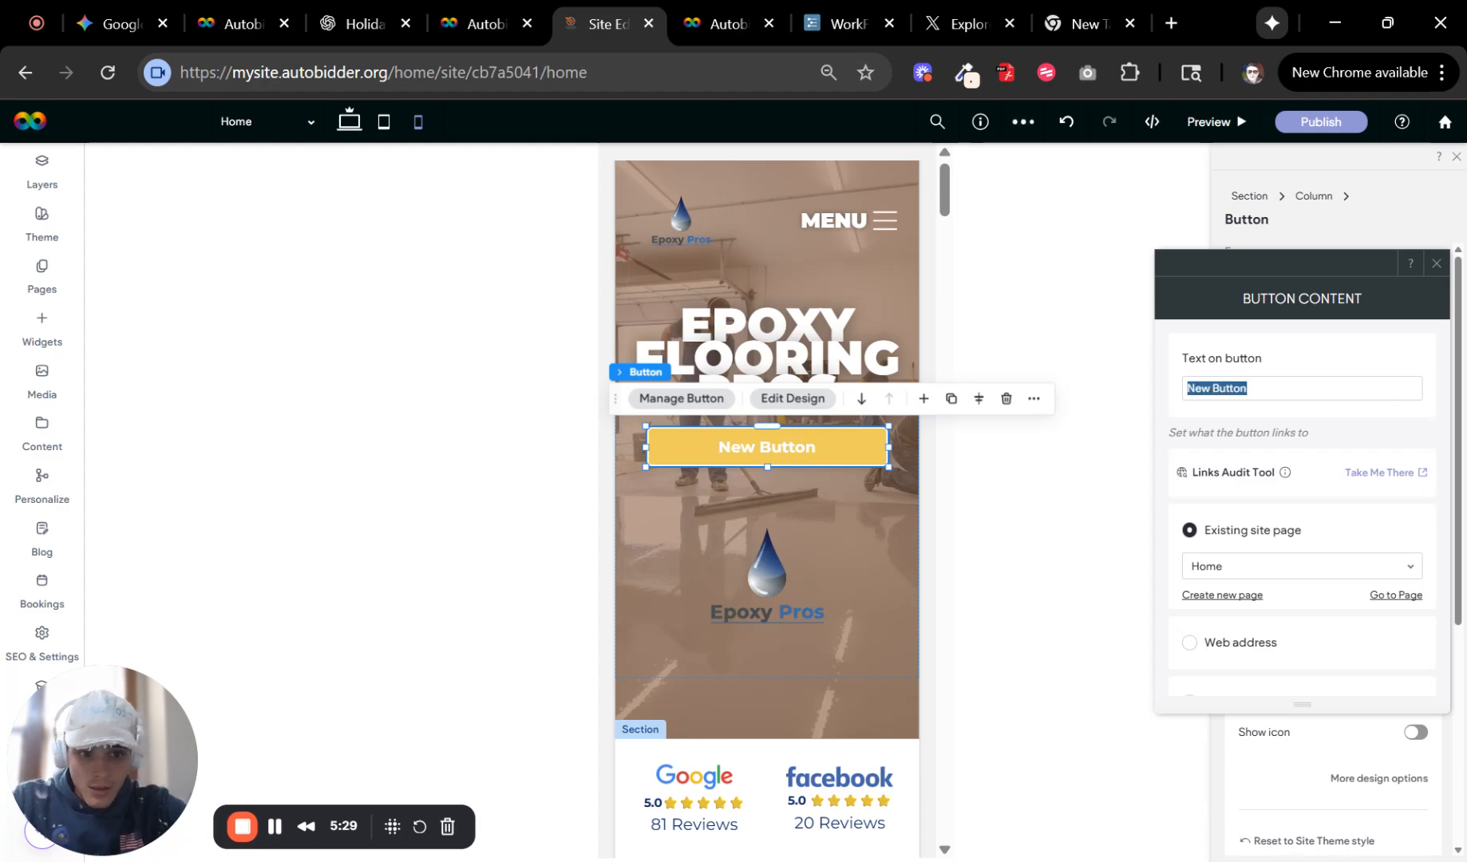
pyautogui.write('Get Instant Price')
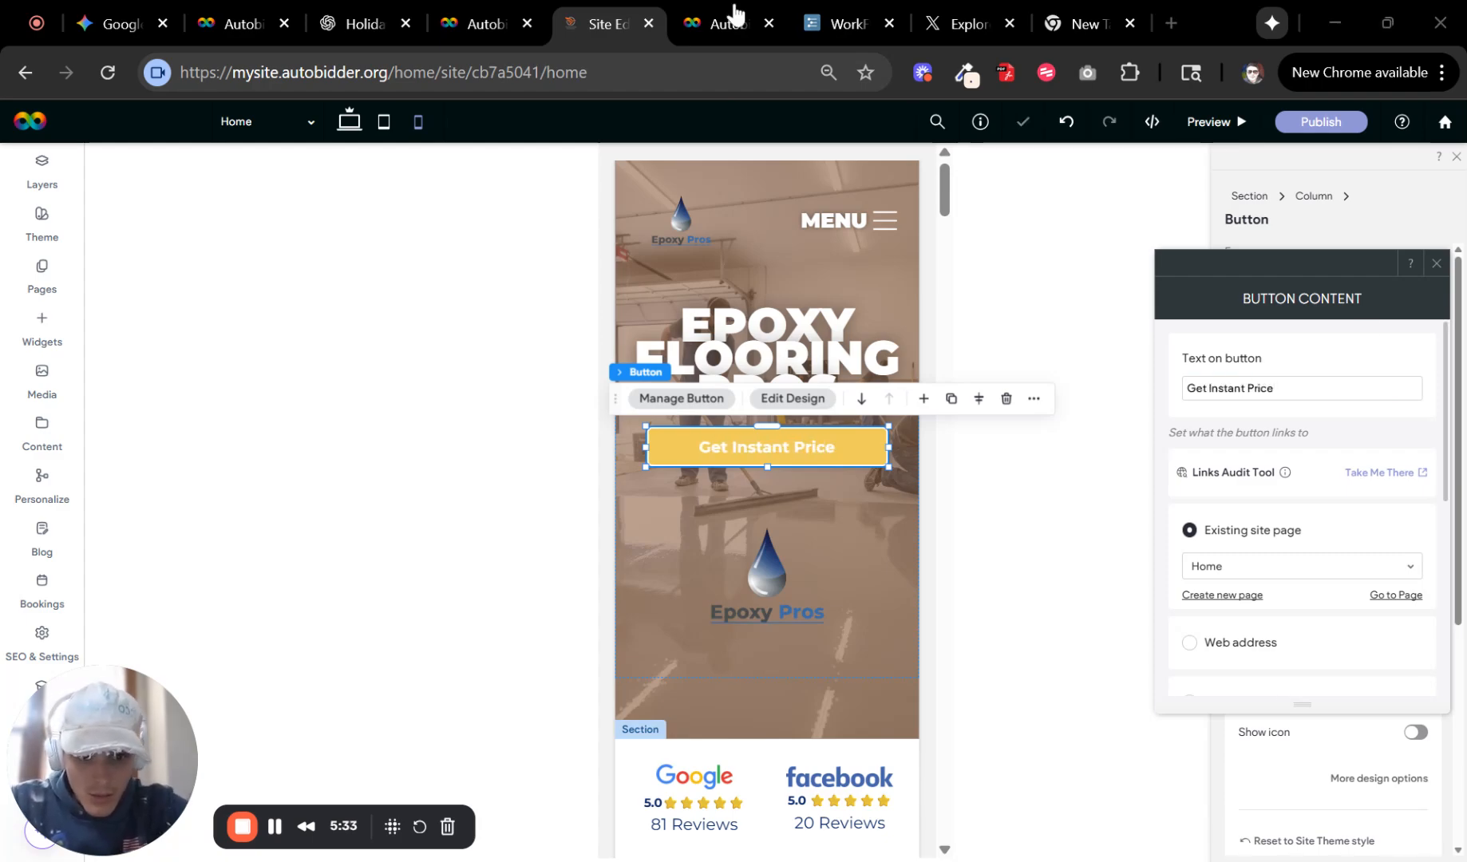
pyautogui.moveTo(888, 467); pyautogui.dragTo(908, 486)
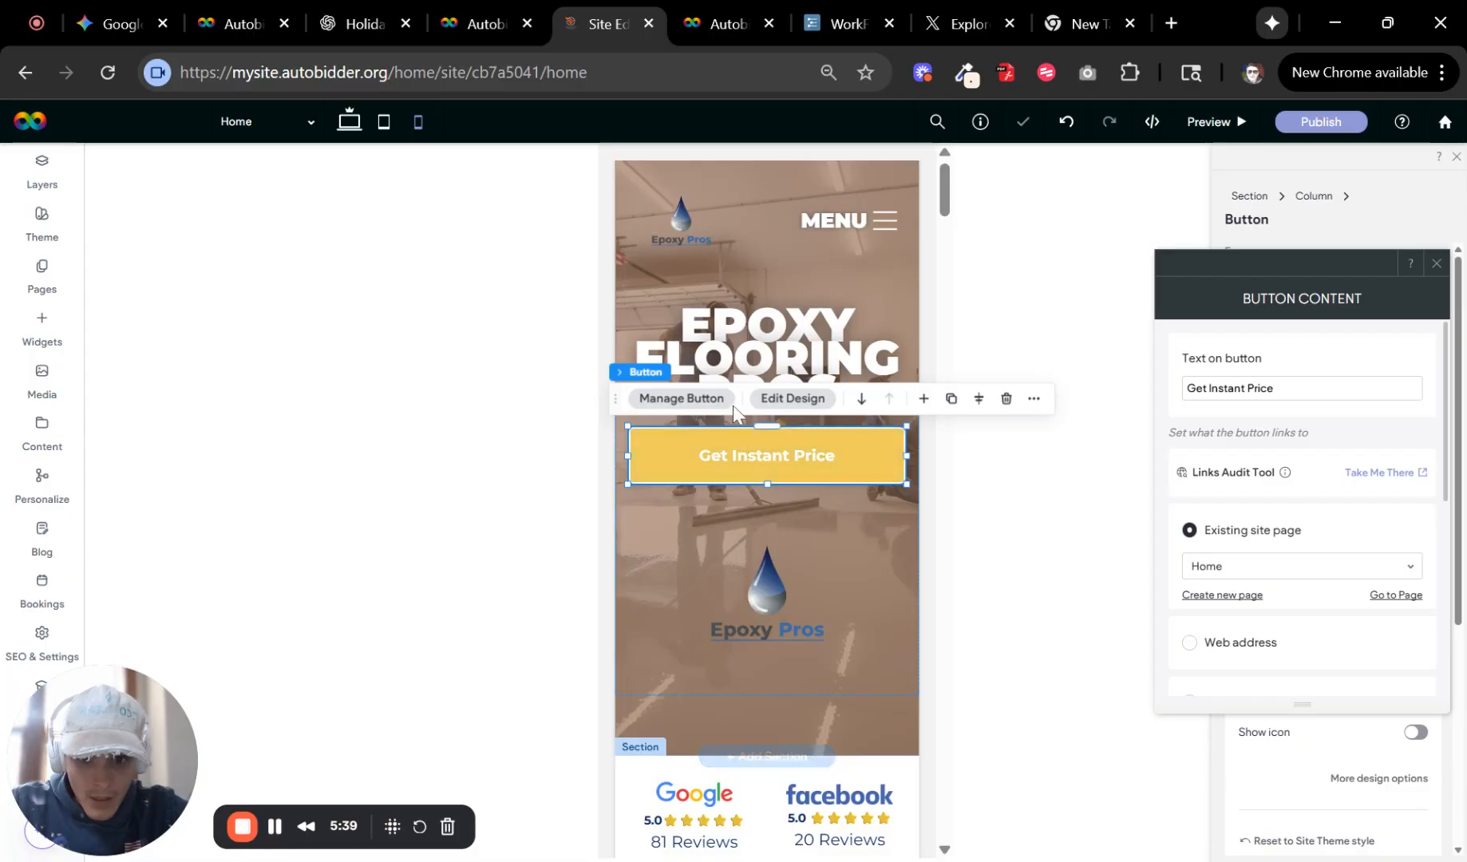
# Link the Get Instant Price button to the Autobidder popup and close the panels.
pyautogui.scroll(-3, 1277, 479)
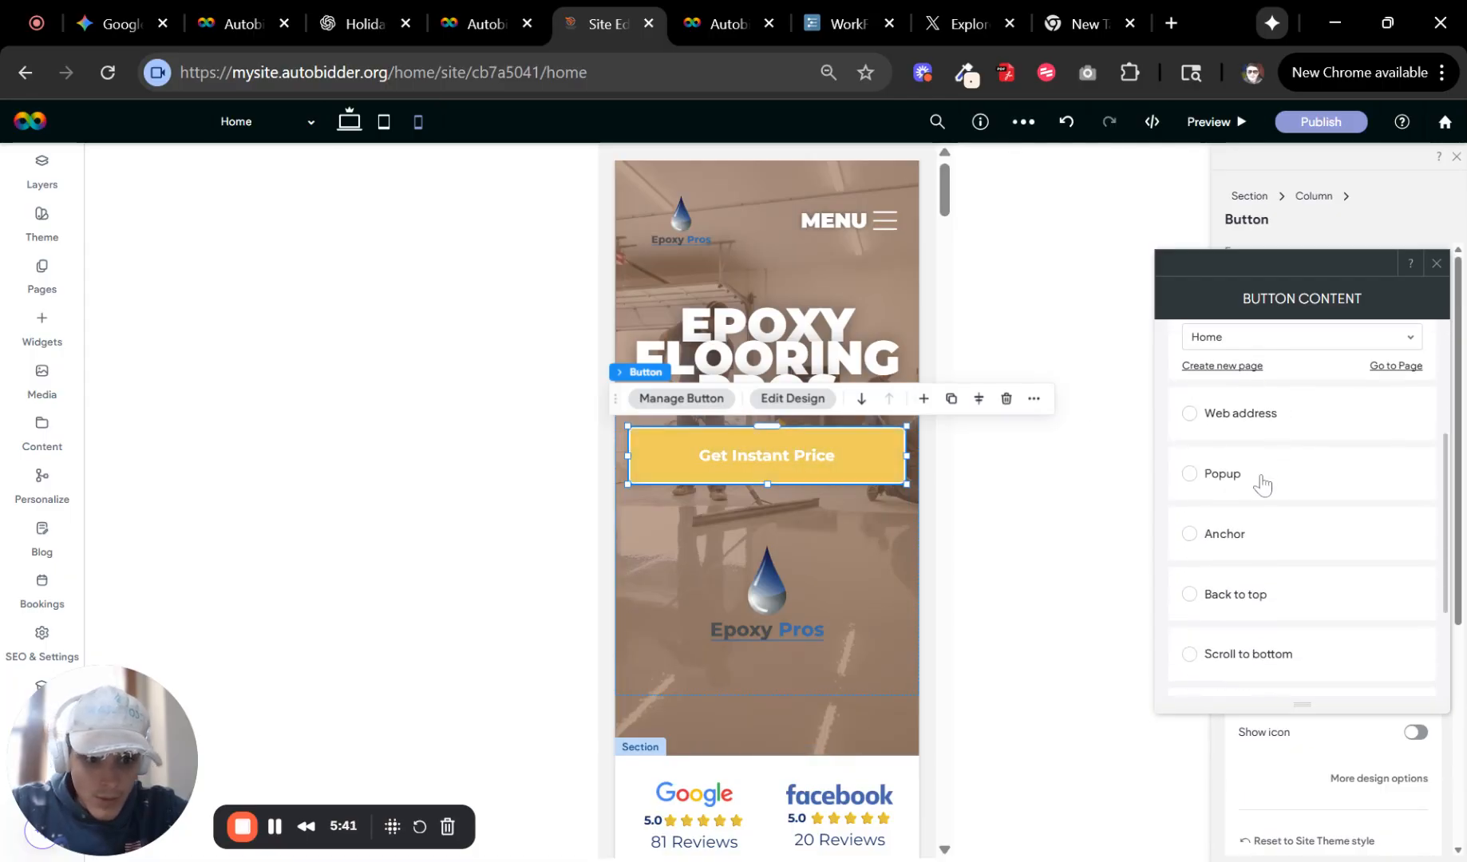
pyautogui.click(1257, 479)
pyautogui.click(1246, 459)
pyautogui.click(1352, 358)
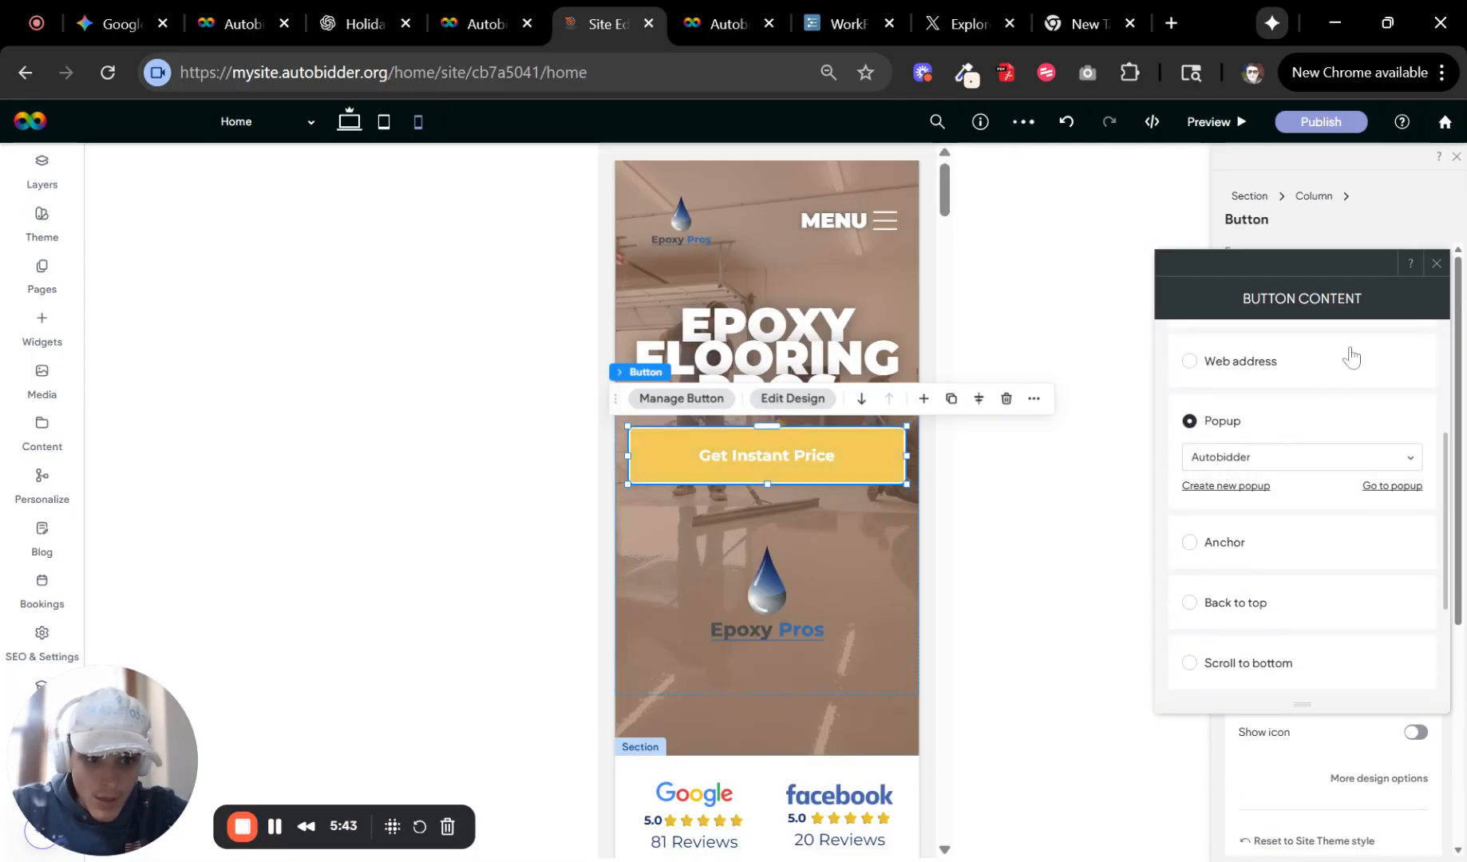
pyautogui.click(1437, 263)
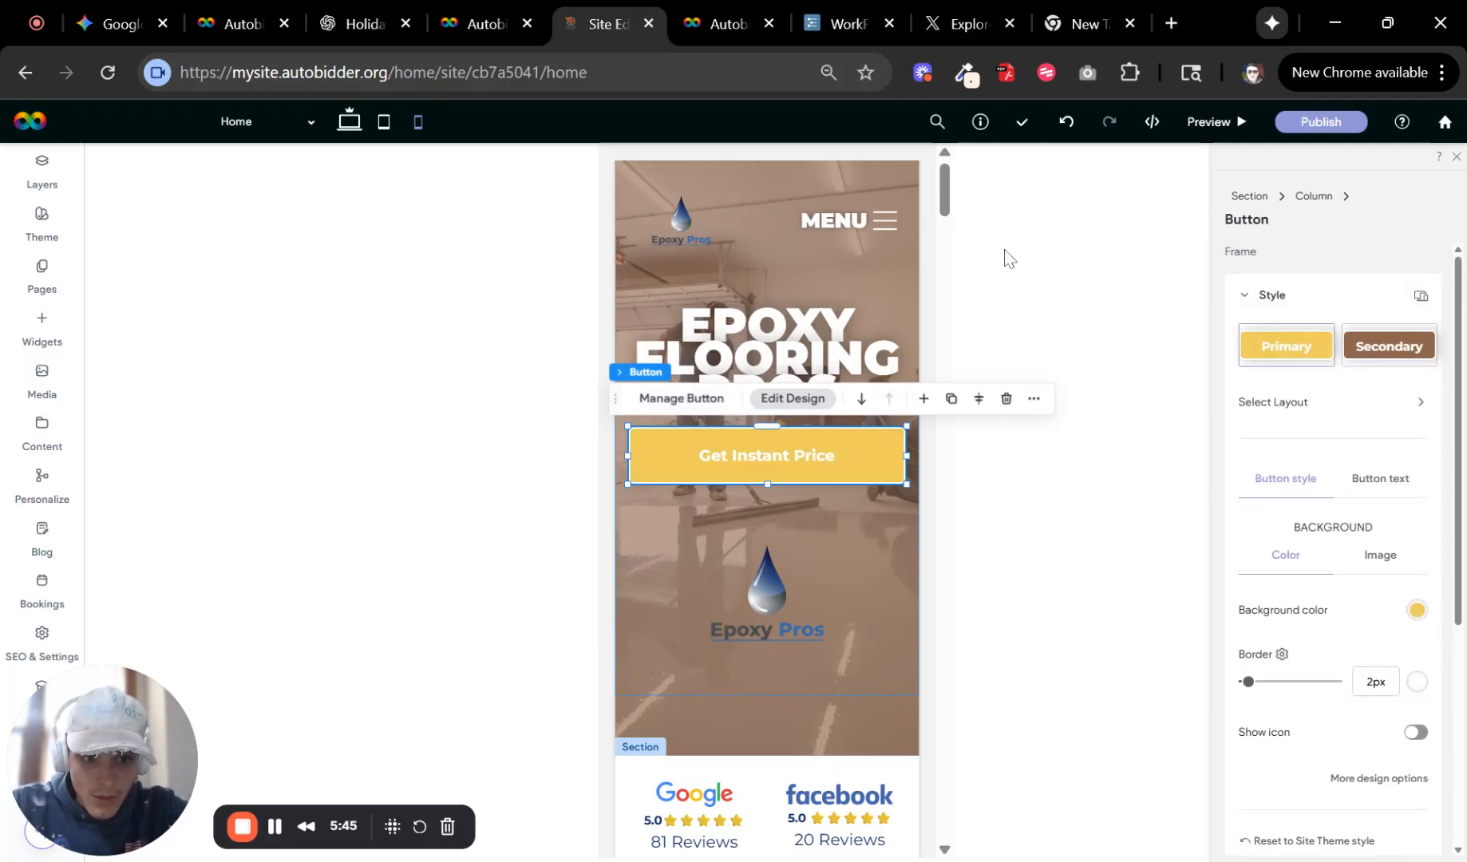
pyautogui.click(1456, 157)
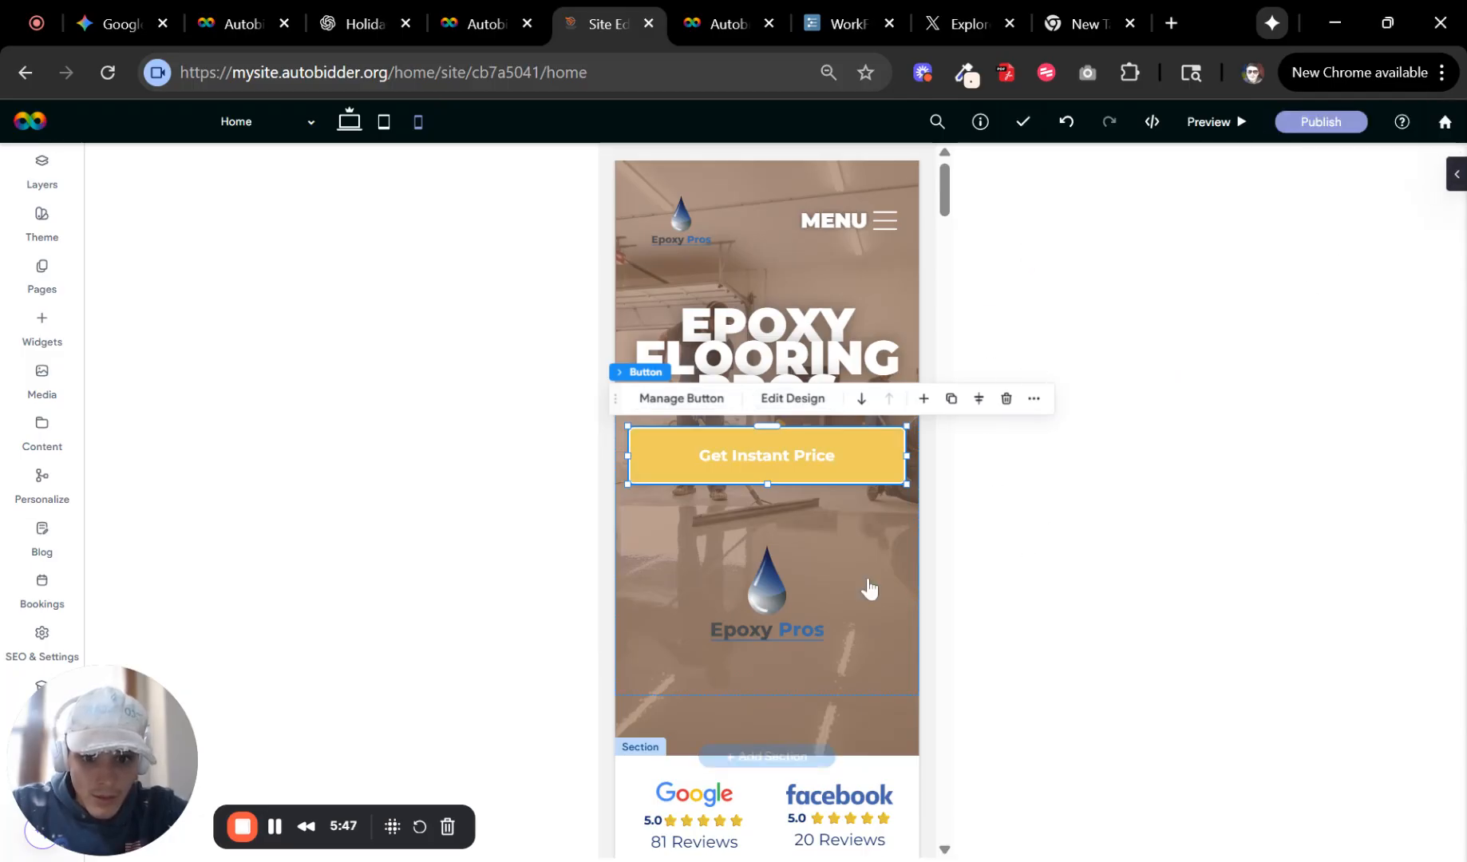
# Preview the mobile site and open the quote popup from the Get Instant Price button.
pyautogui.click(778, 634)
pyautogui.click(790, 756)
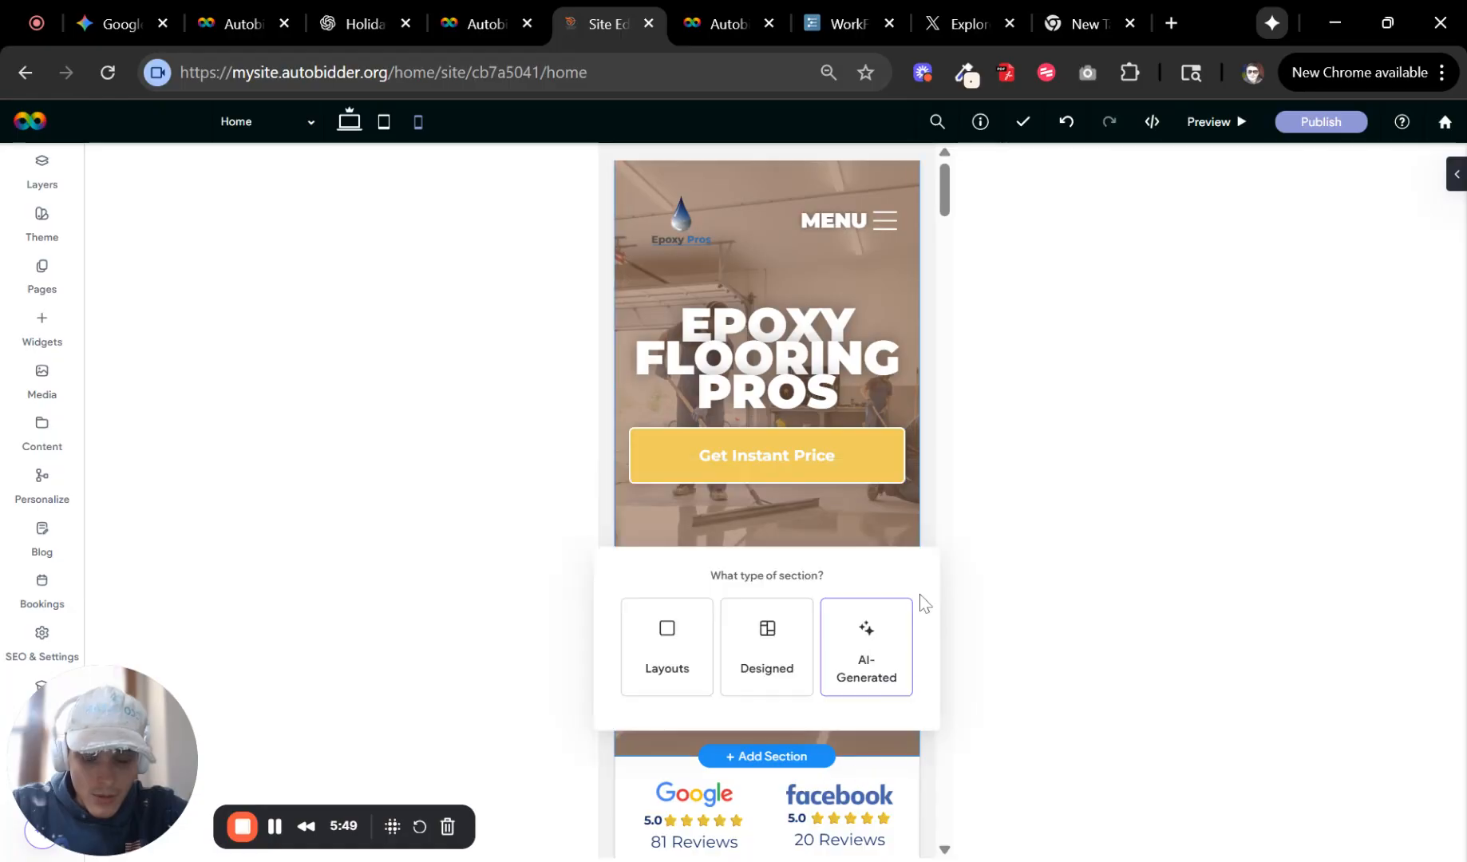
pyautogui.click(1215, 124)
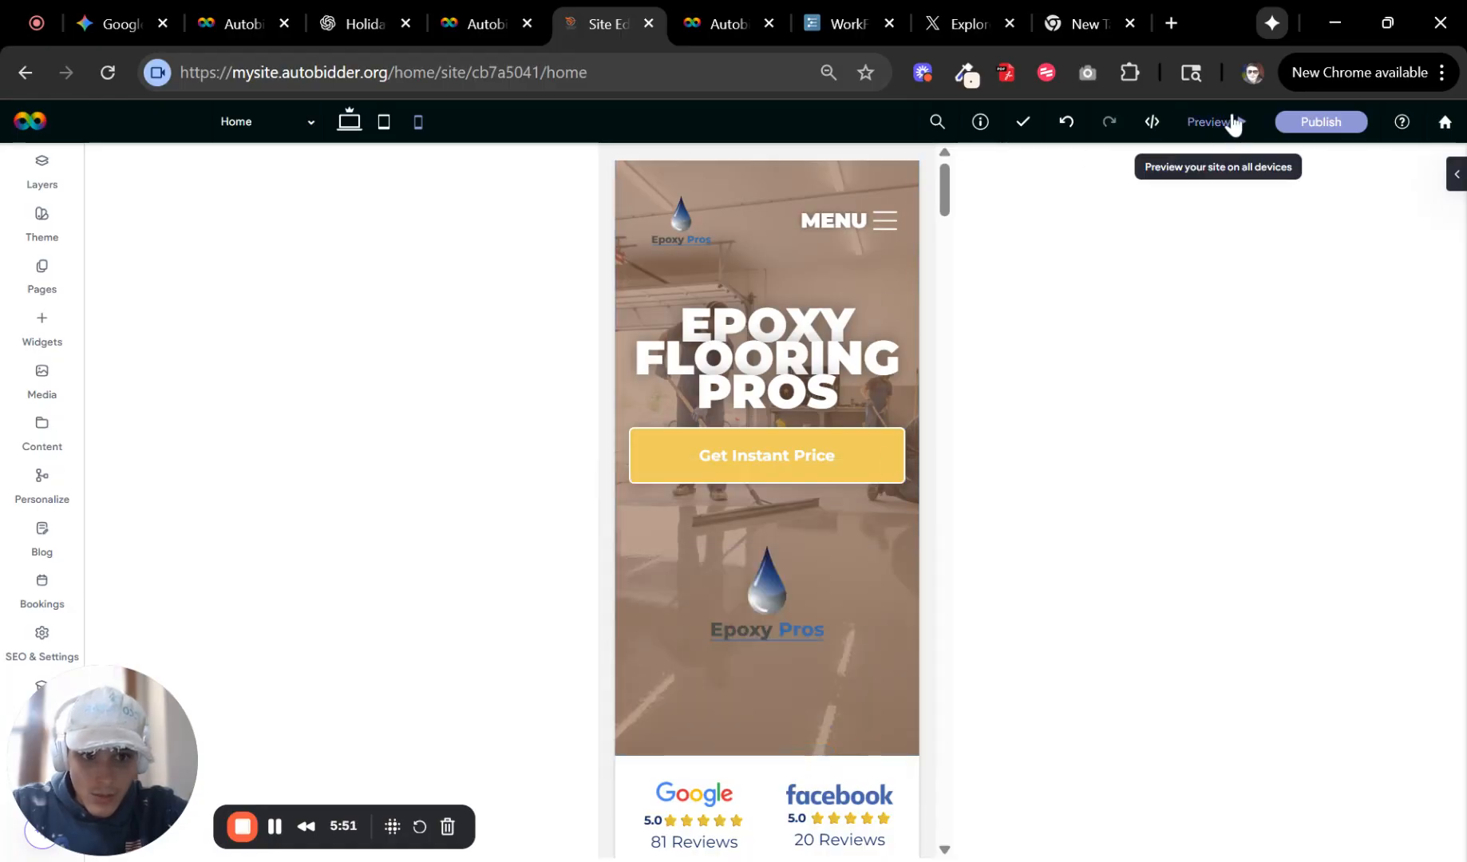
pyautogui.click(1206, 131)
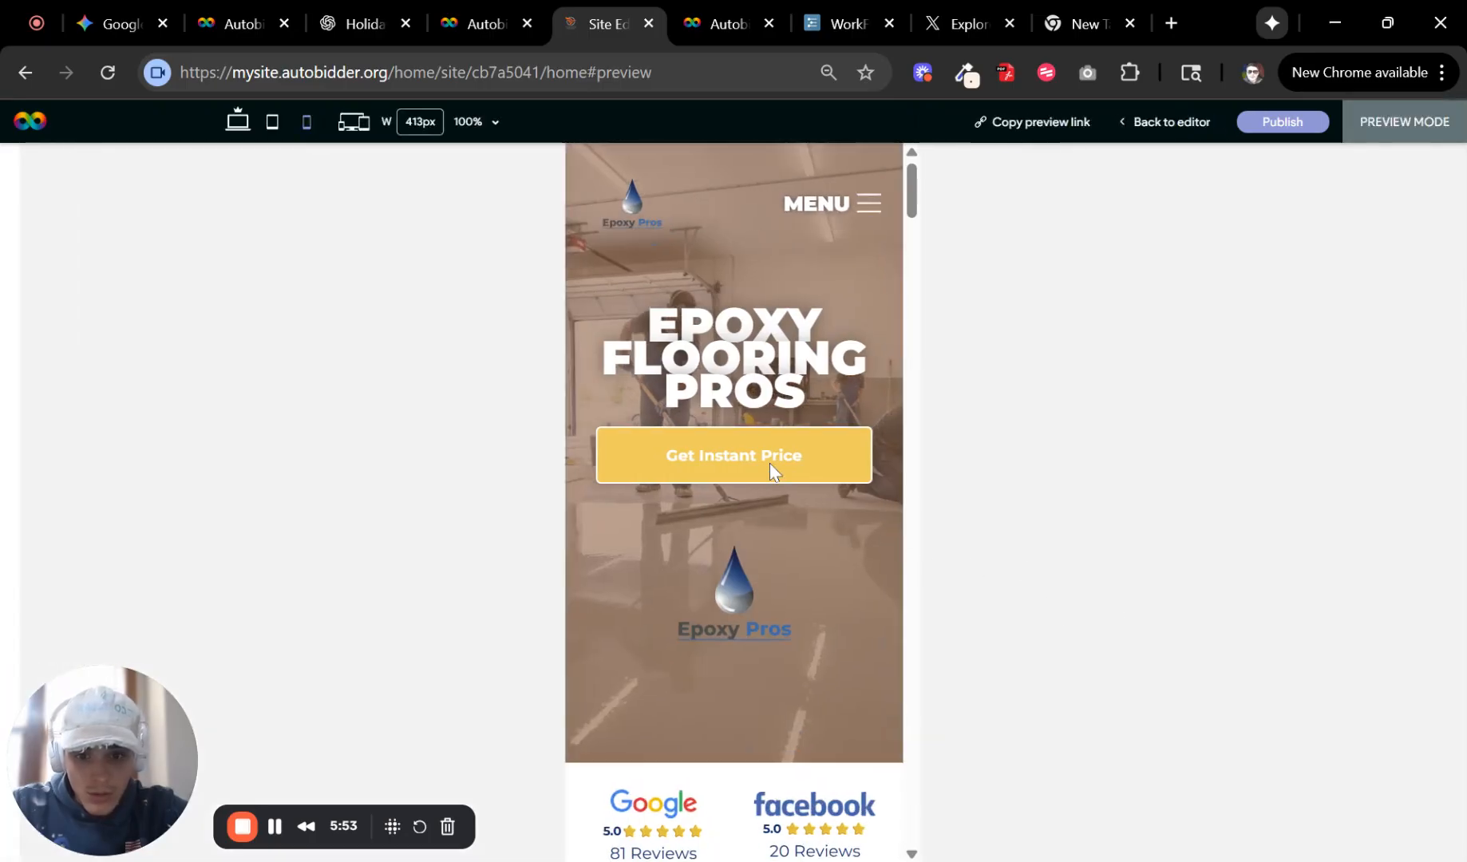
pyautogui.click(720, 452)
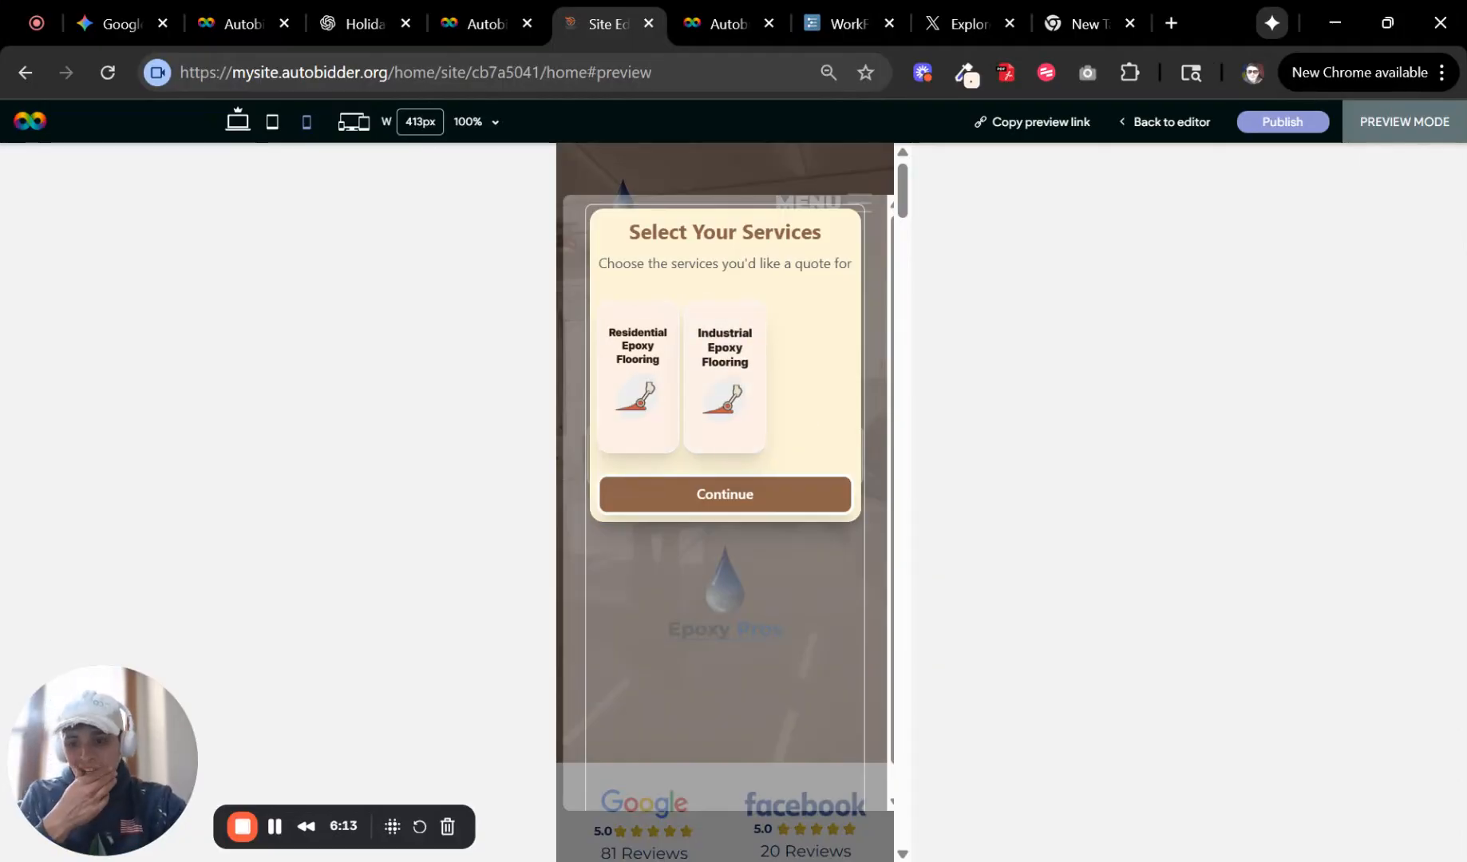
# Select both epoxy flooring services, continue, and scroll through the service configuration form.
pyautogui.click(639, 383)
pyautogui.click(714, 433)
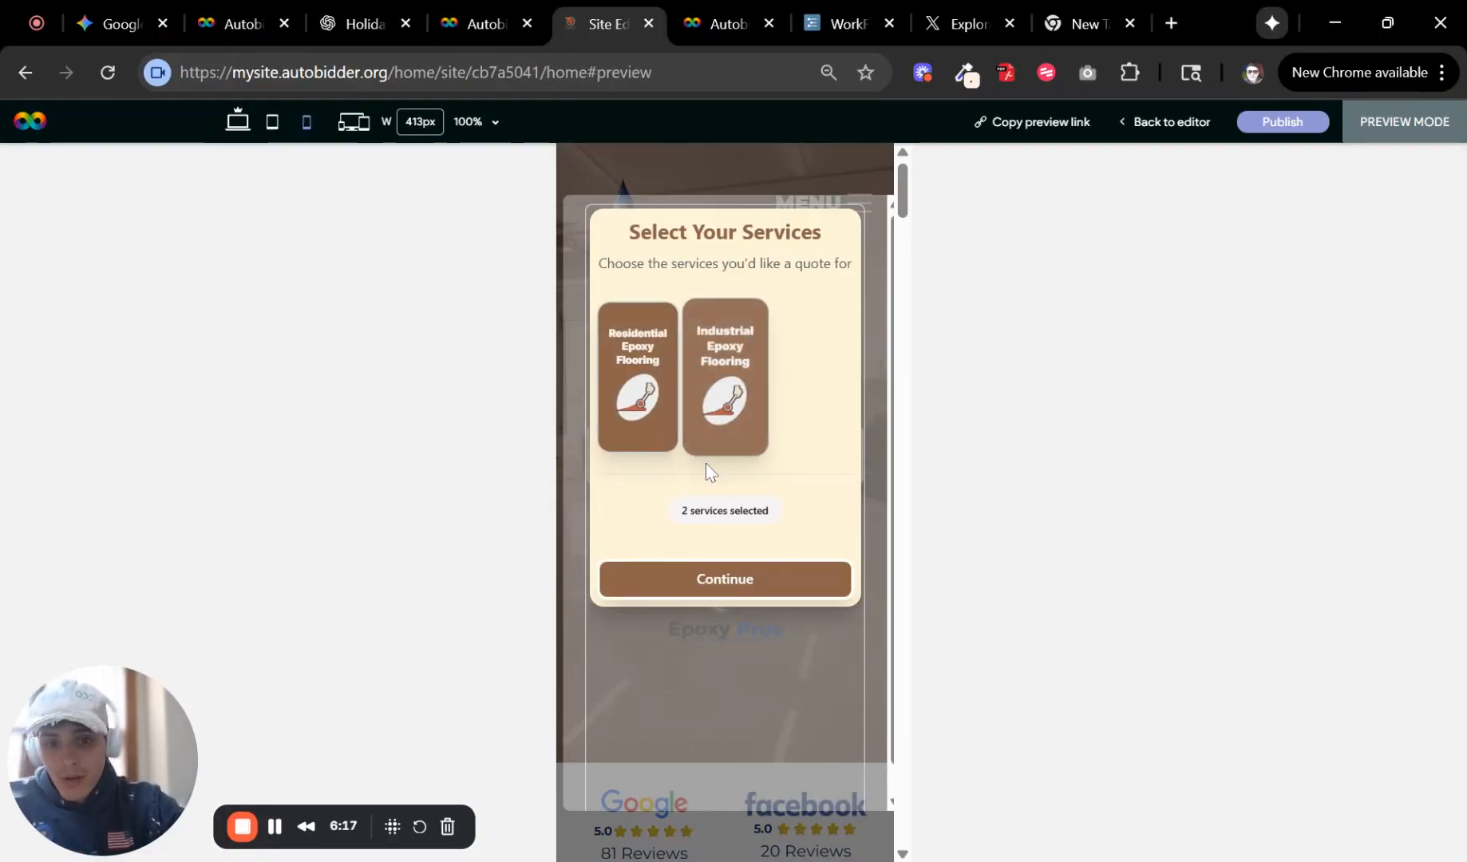
pyautogui.click(740, 593)
pyautogui.scroll(-8, 762, 435)
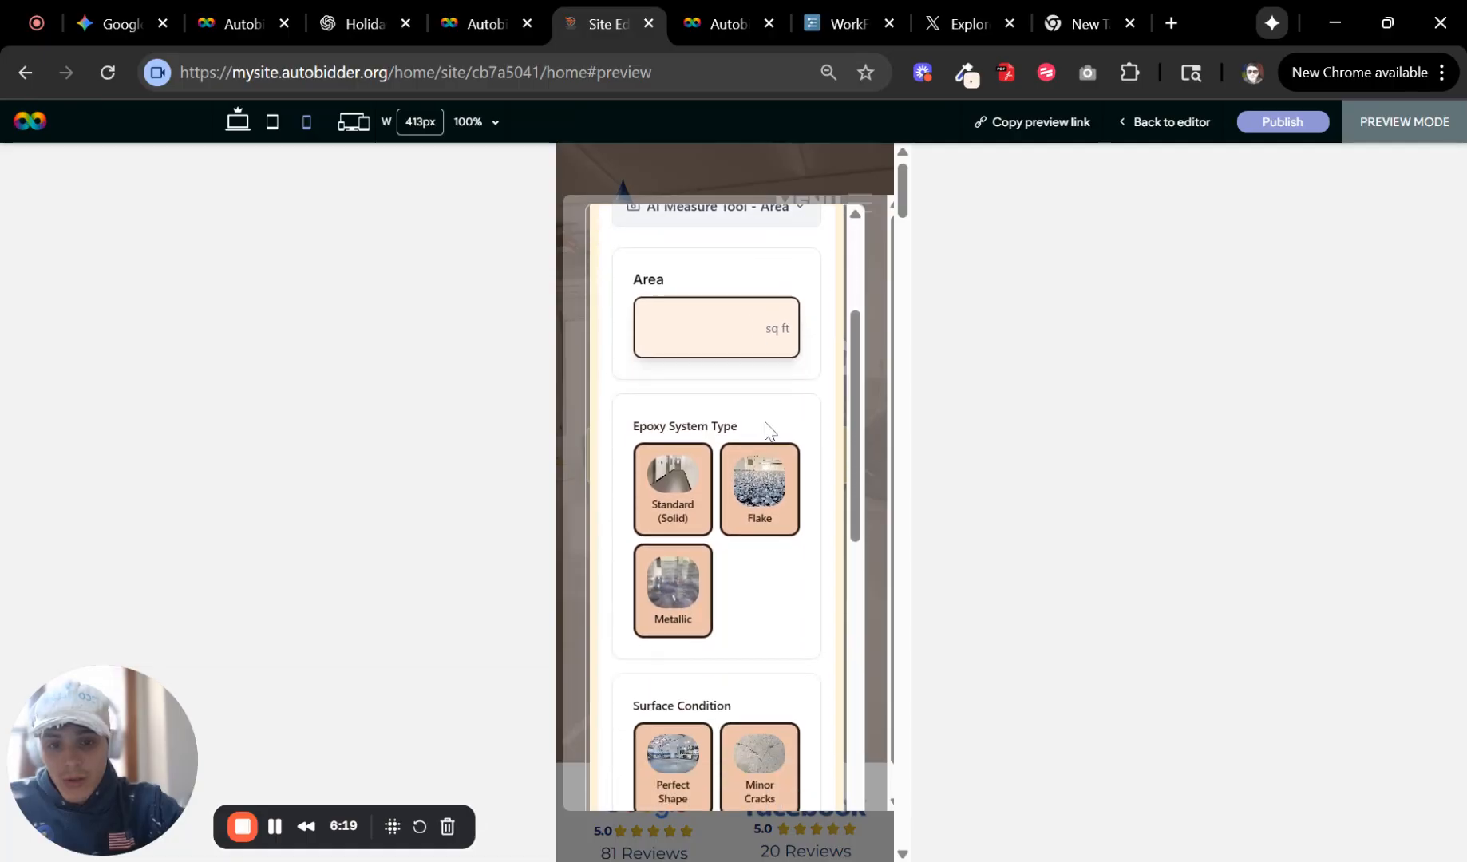
pyautogui.scroll(8, 778, 435)
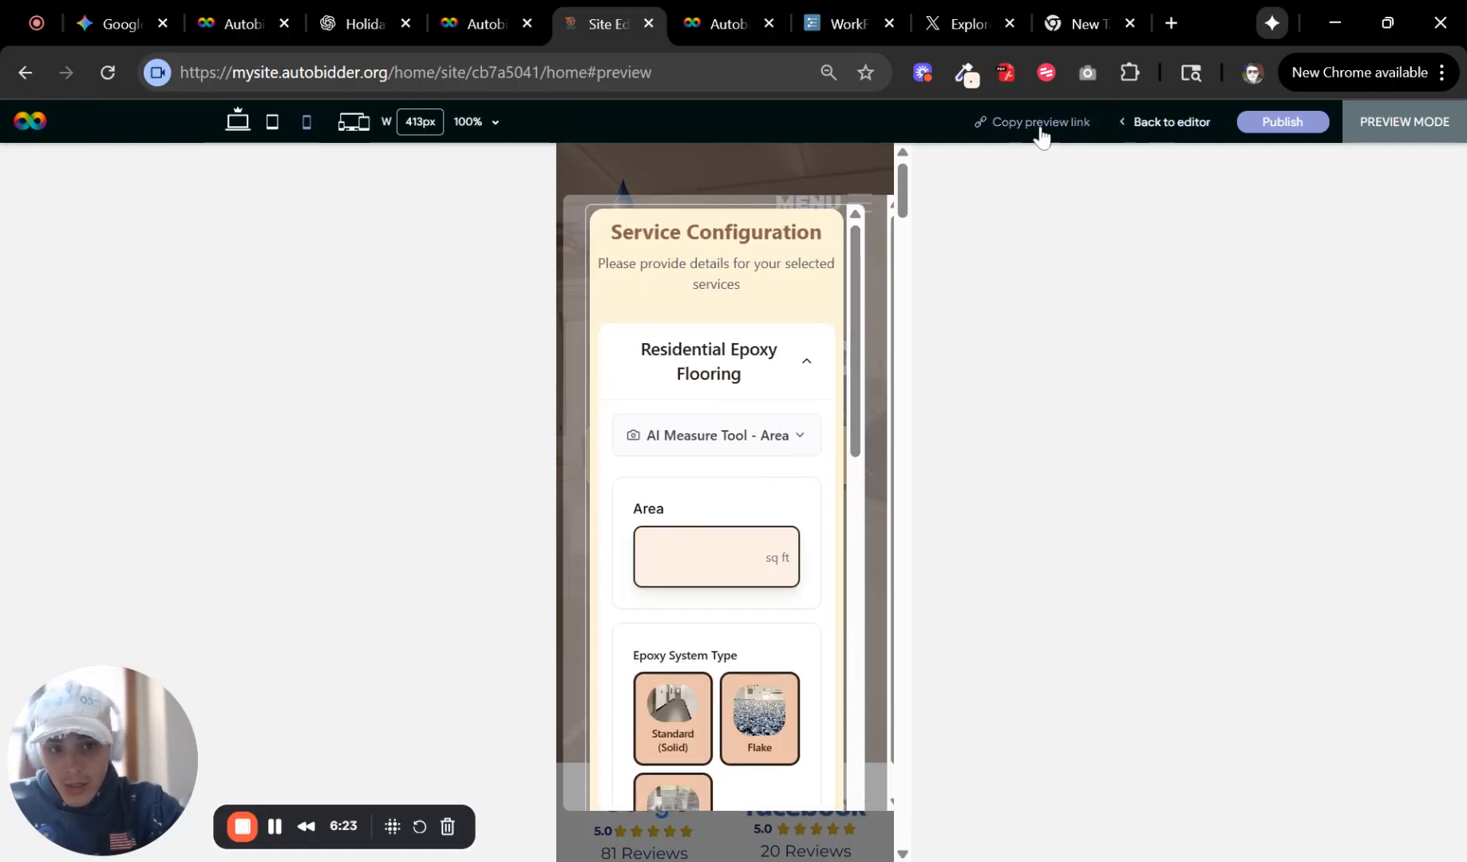
# Open the Autobidder popup in the editor and clear the padding of its section.
pyautogui.click(1132, 122)
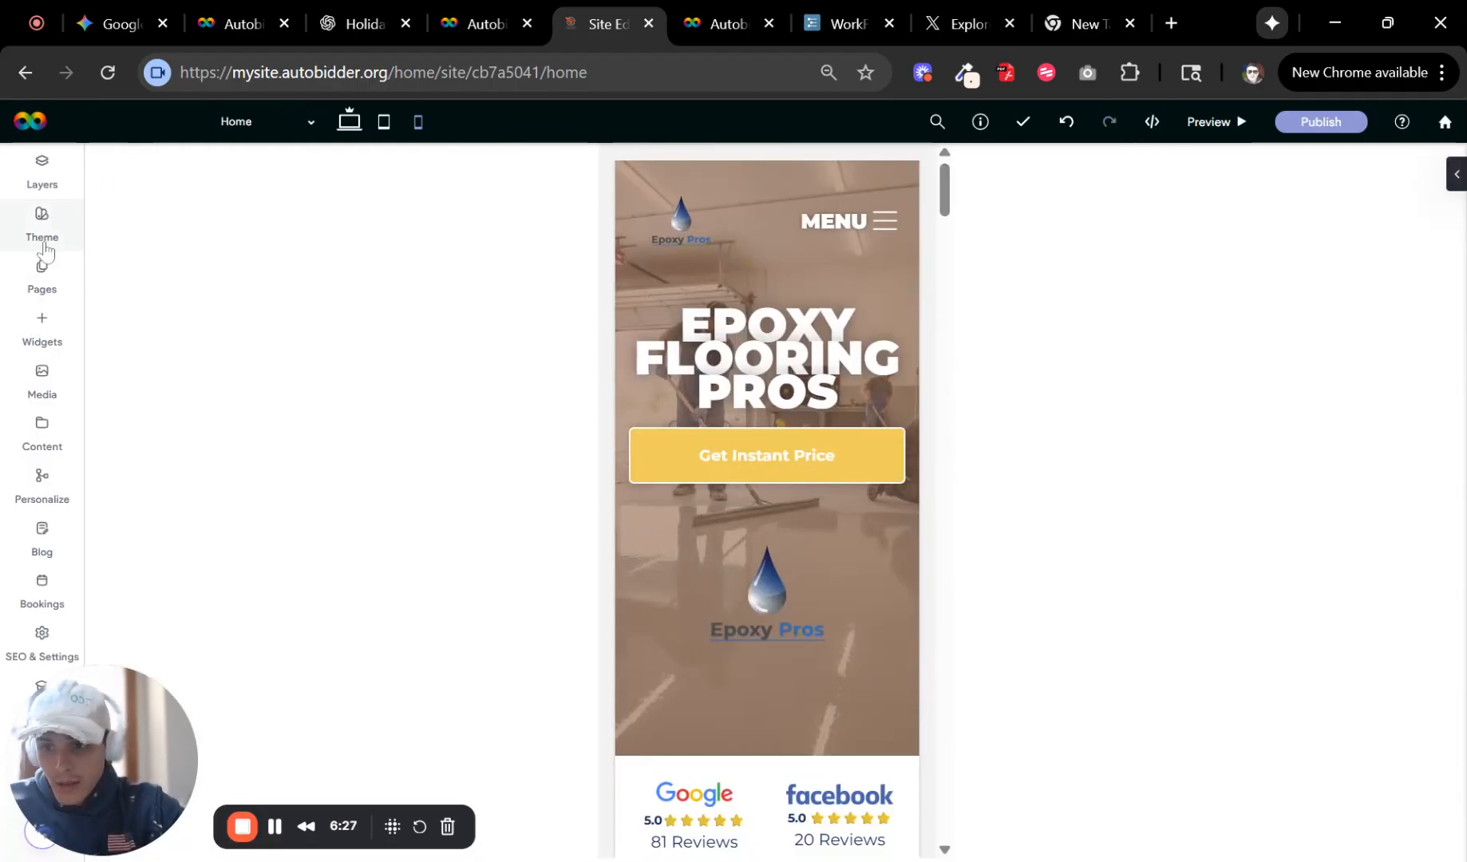
pyautogui.click(60, 269)
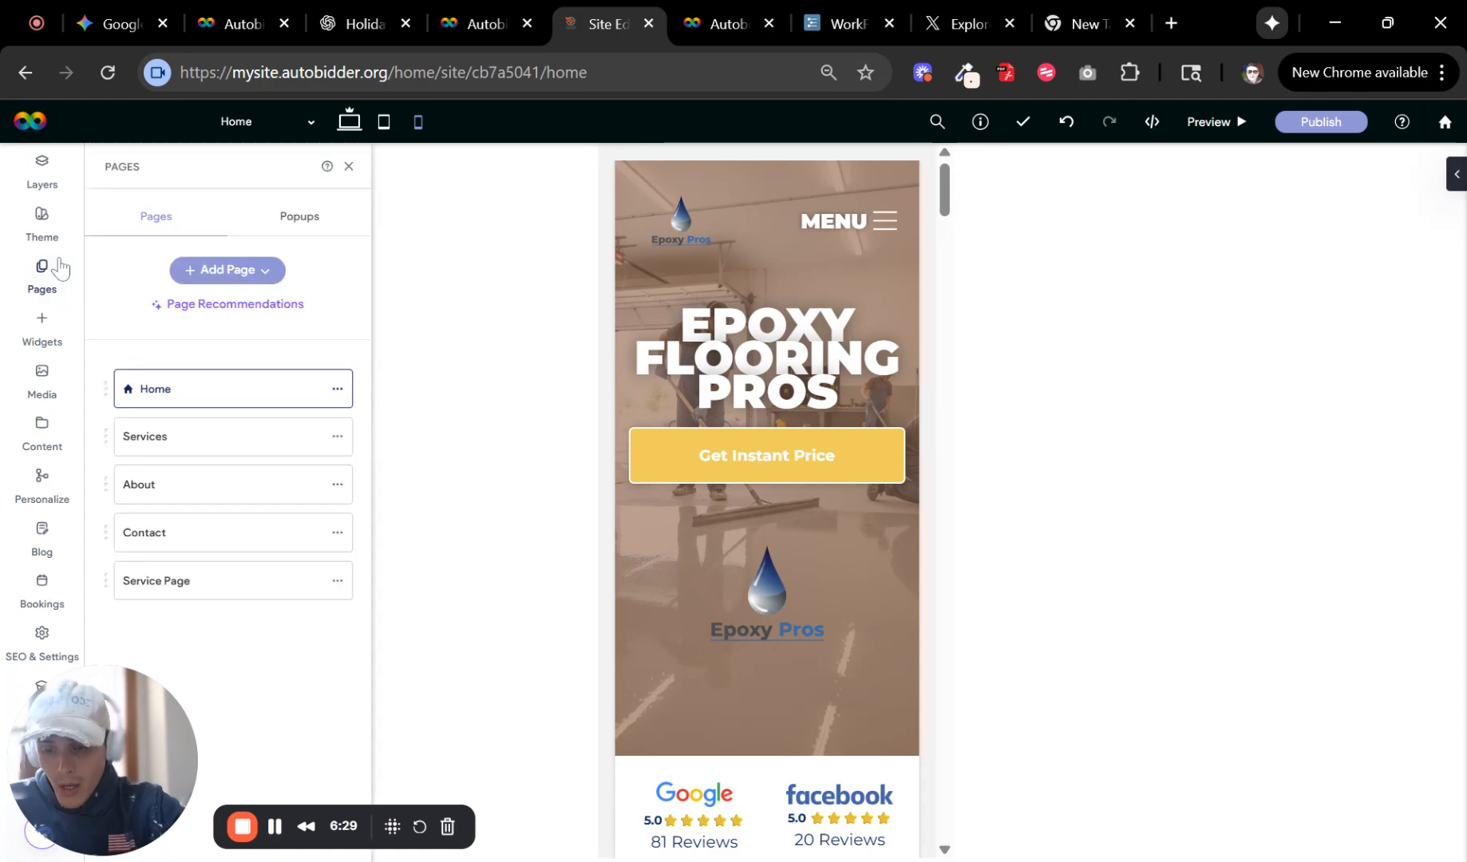
pyautogui.click(279, 231)
pyautogui.click(257, 320)
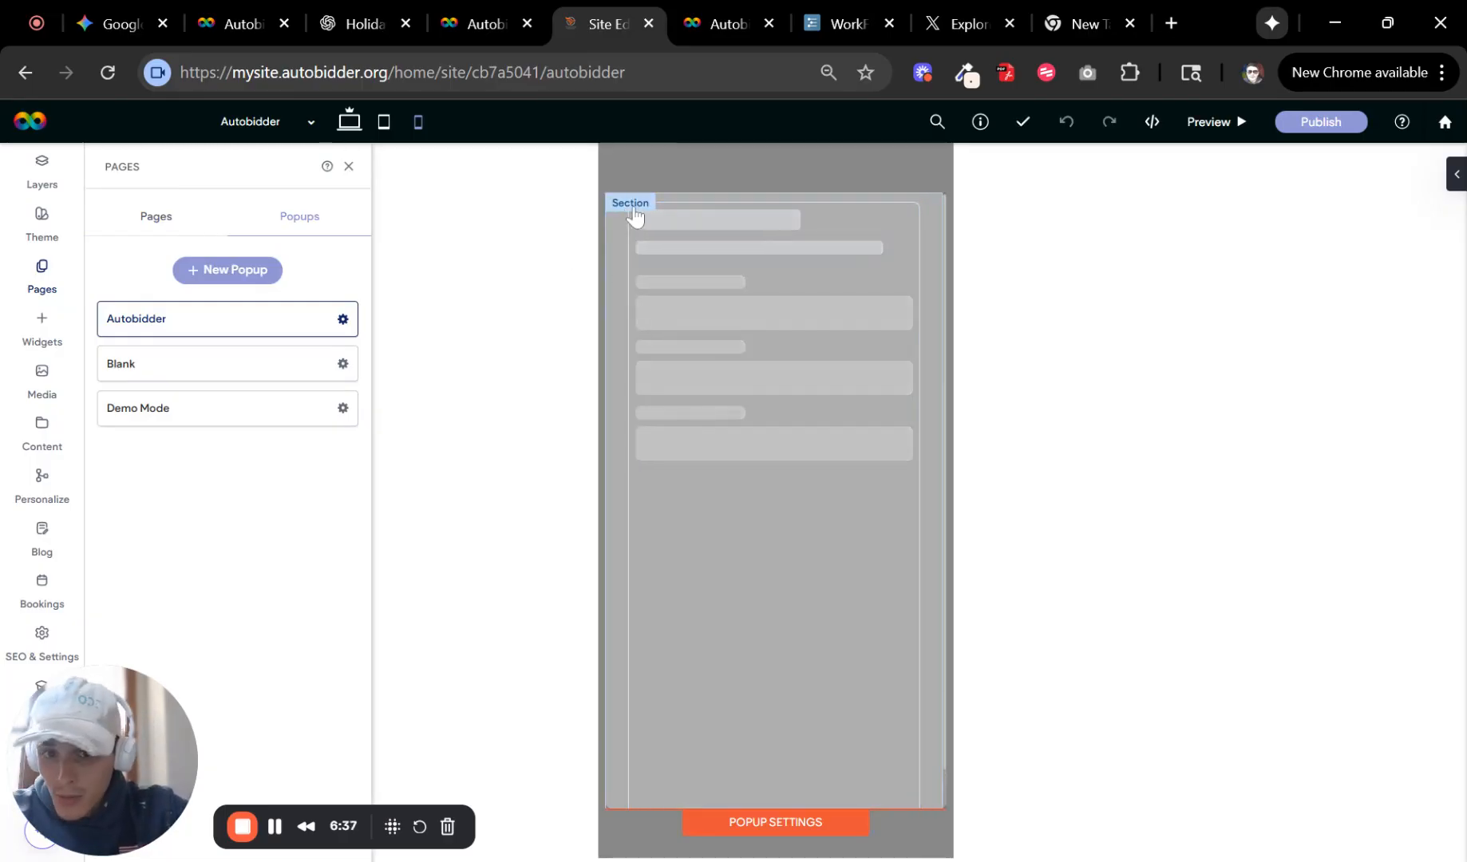
pyautogui.click(636, 232)
pyautogui.click(656, 230)
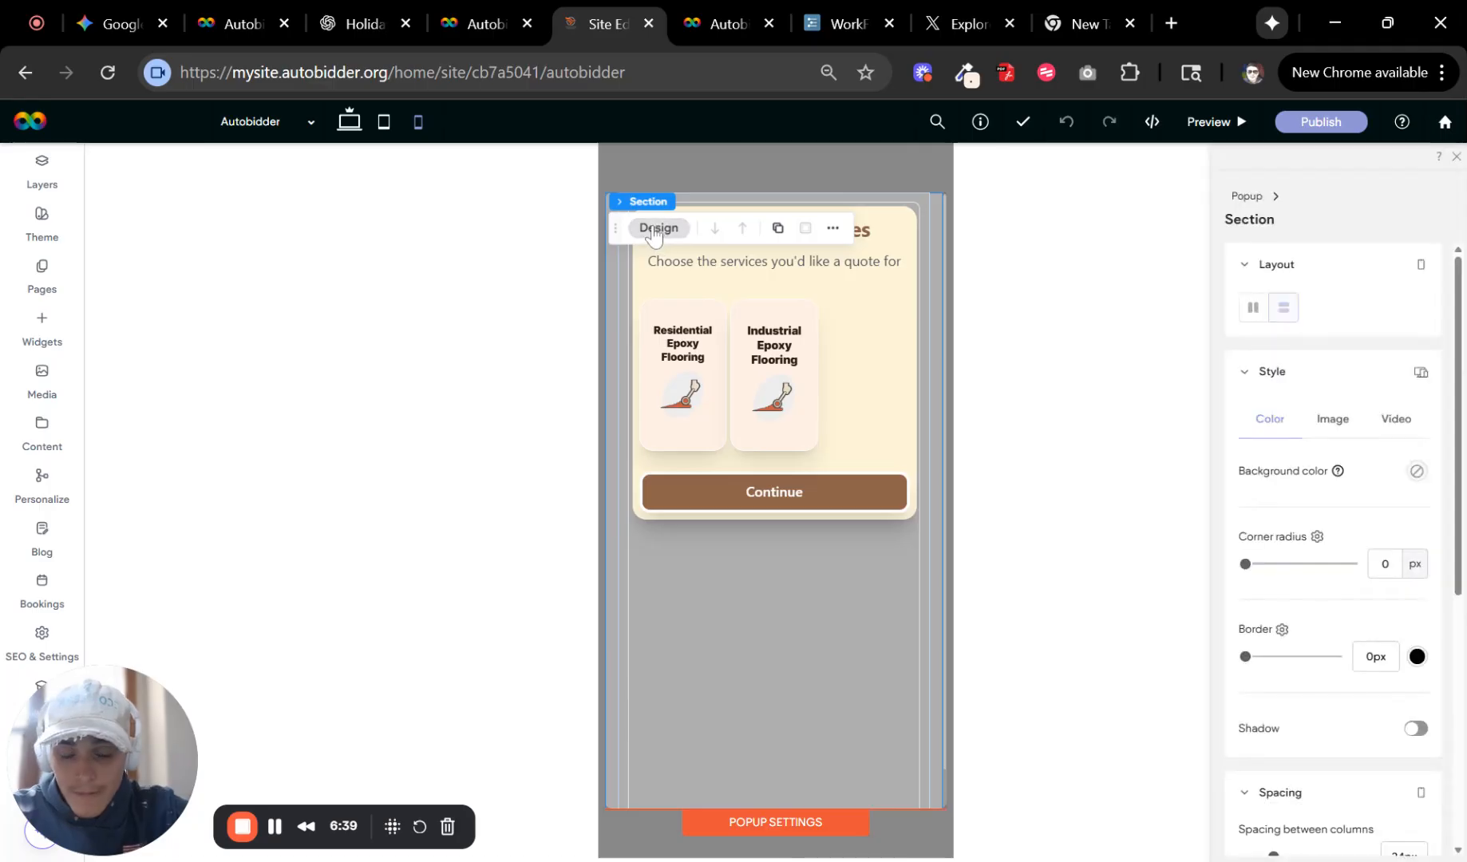
pyautogui.scroll(-5, 1357, 563)
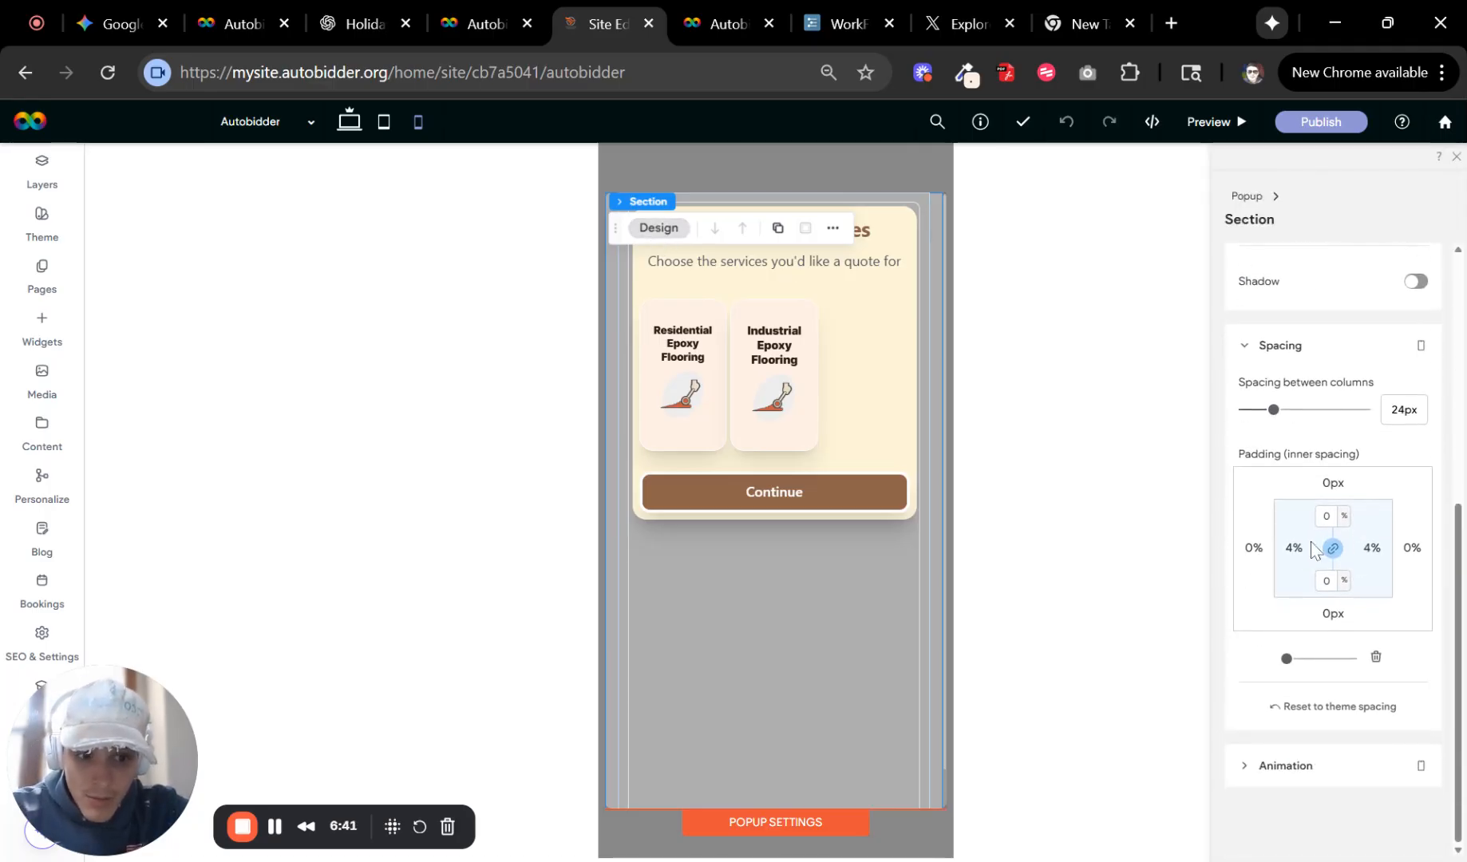
pyautogui.click(1311, 551)
pyautogui.click(1374, 658)
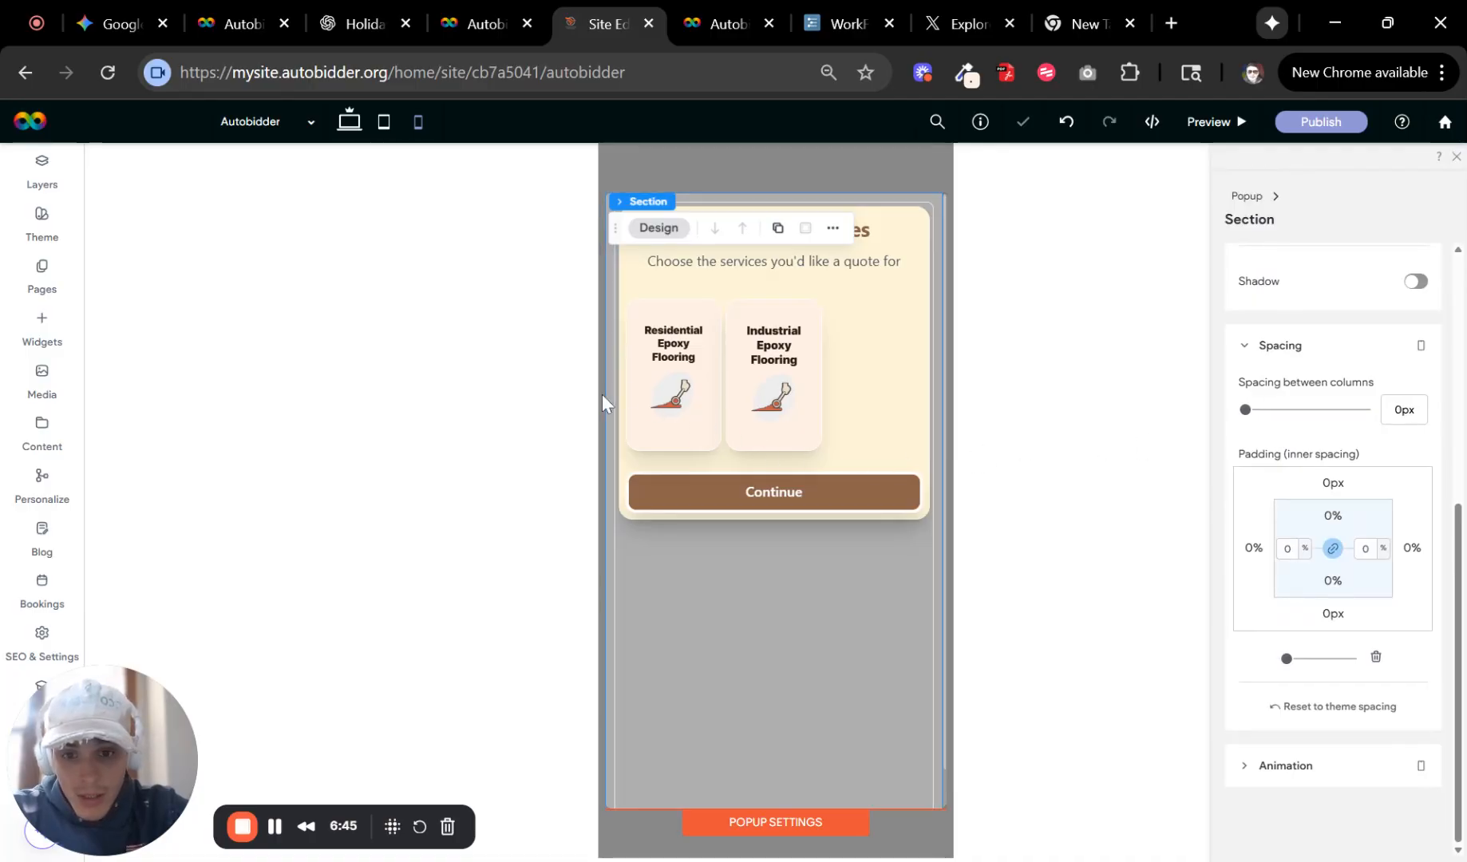
# Select the popup's column and clear its inner padding.
pyautogui.click(610, 368)
pyautogui.scroll(-1, 1332, 522)
pyautogui.scroll(-1, 1331, 523)
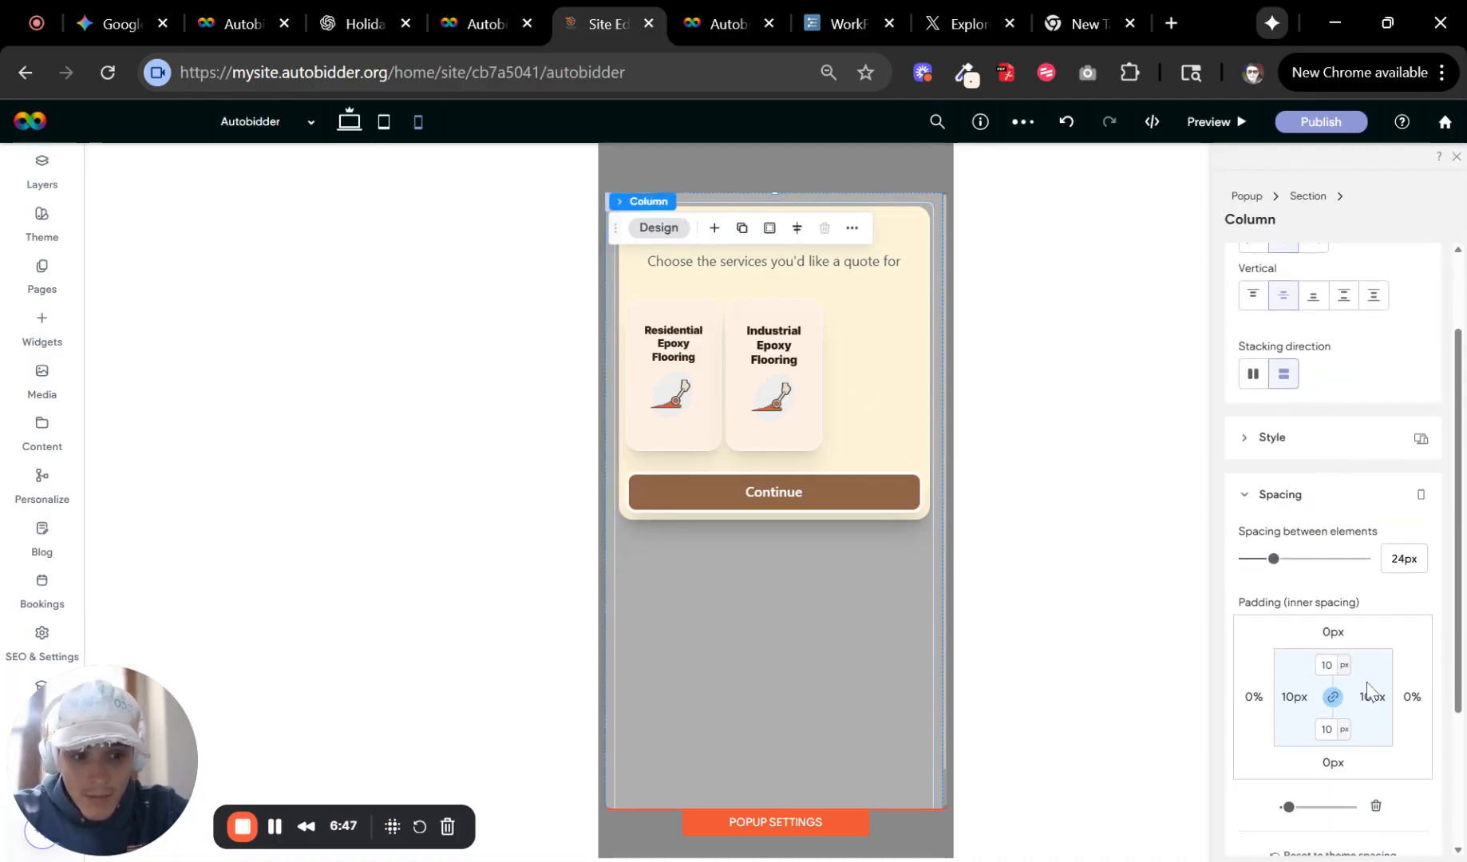
pyautogui.click(1295, 704)
pyautogui.click(1373, 806)
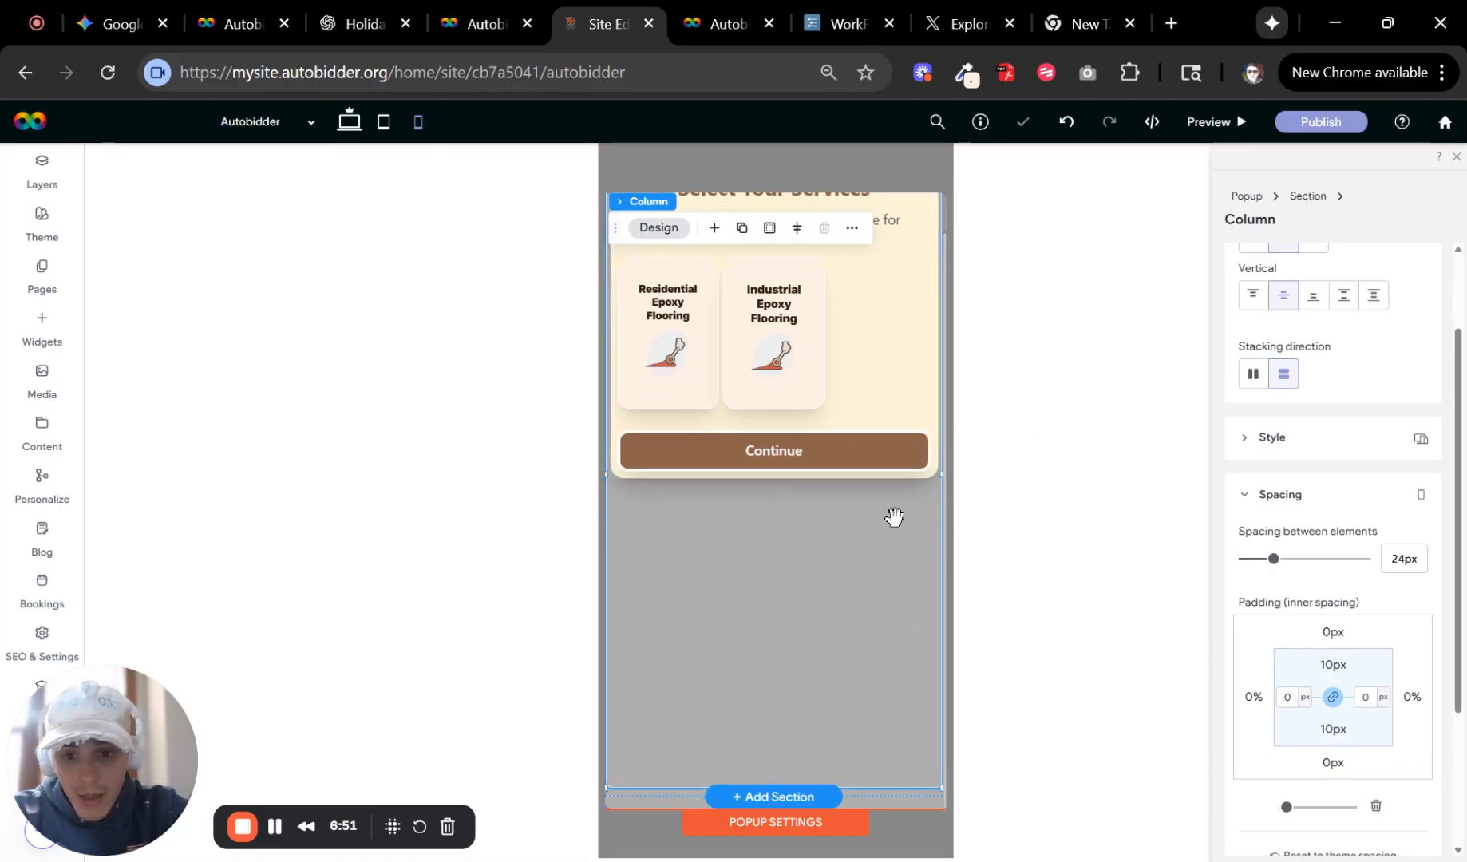
# Set the popup's corner radius to 23 px in the popup settings and close the panel.
pyautogui.click(894, 517)
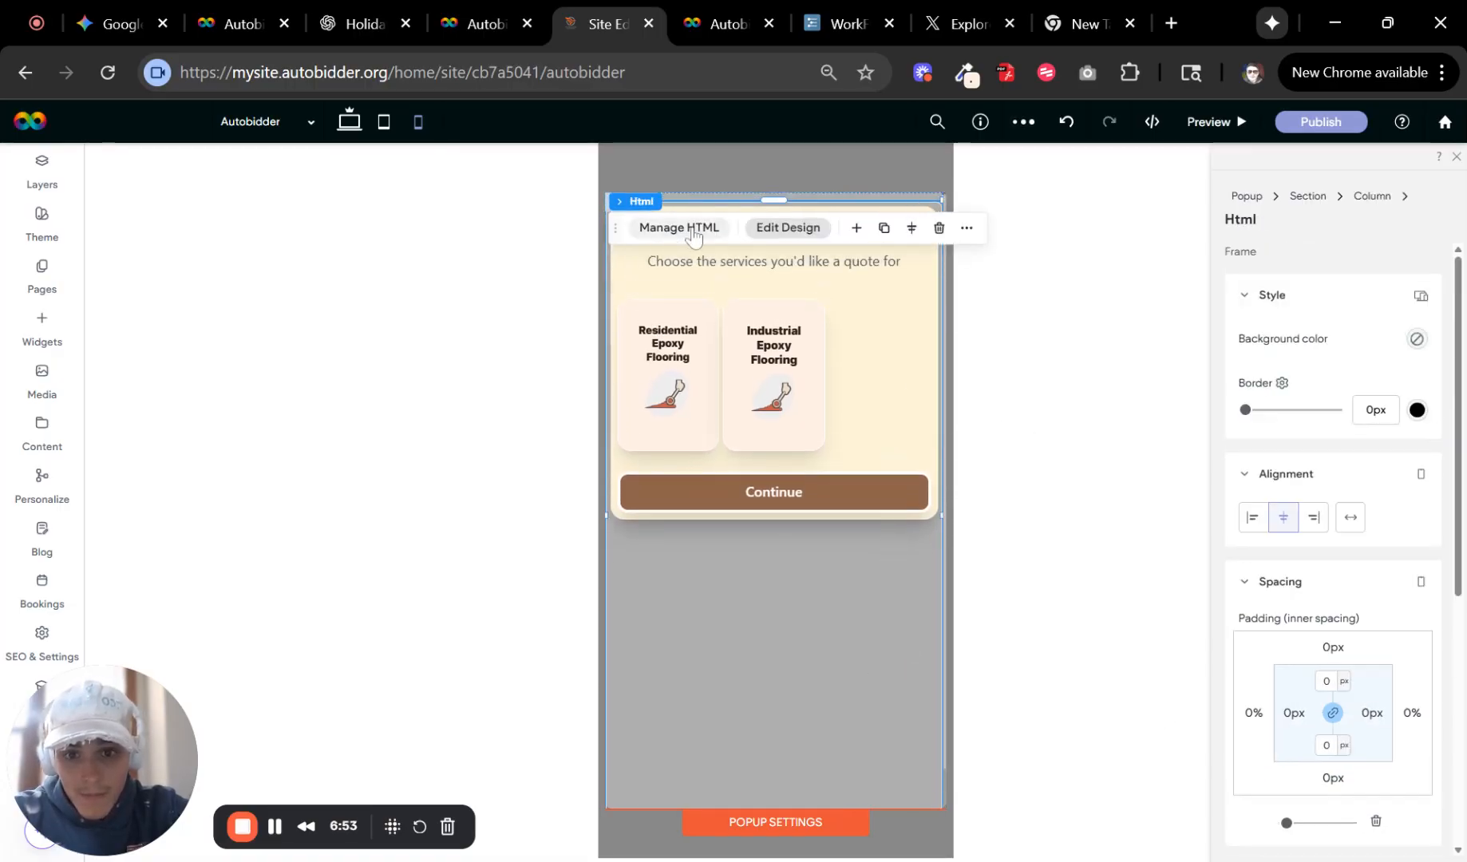
pyautogui.click(795, 832)
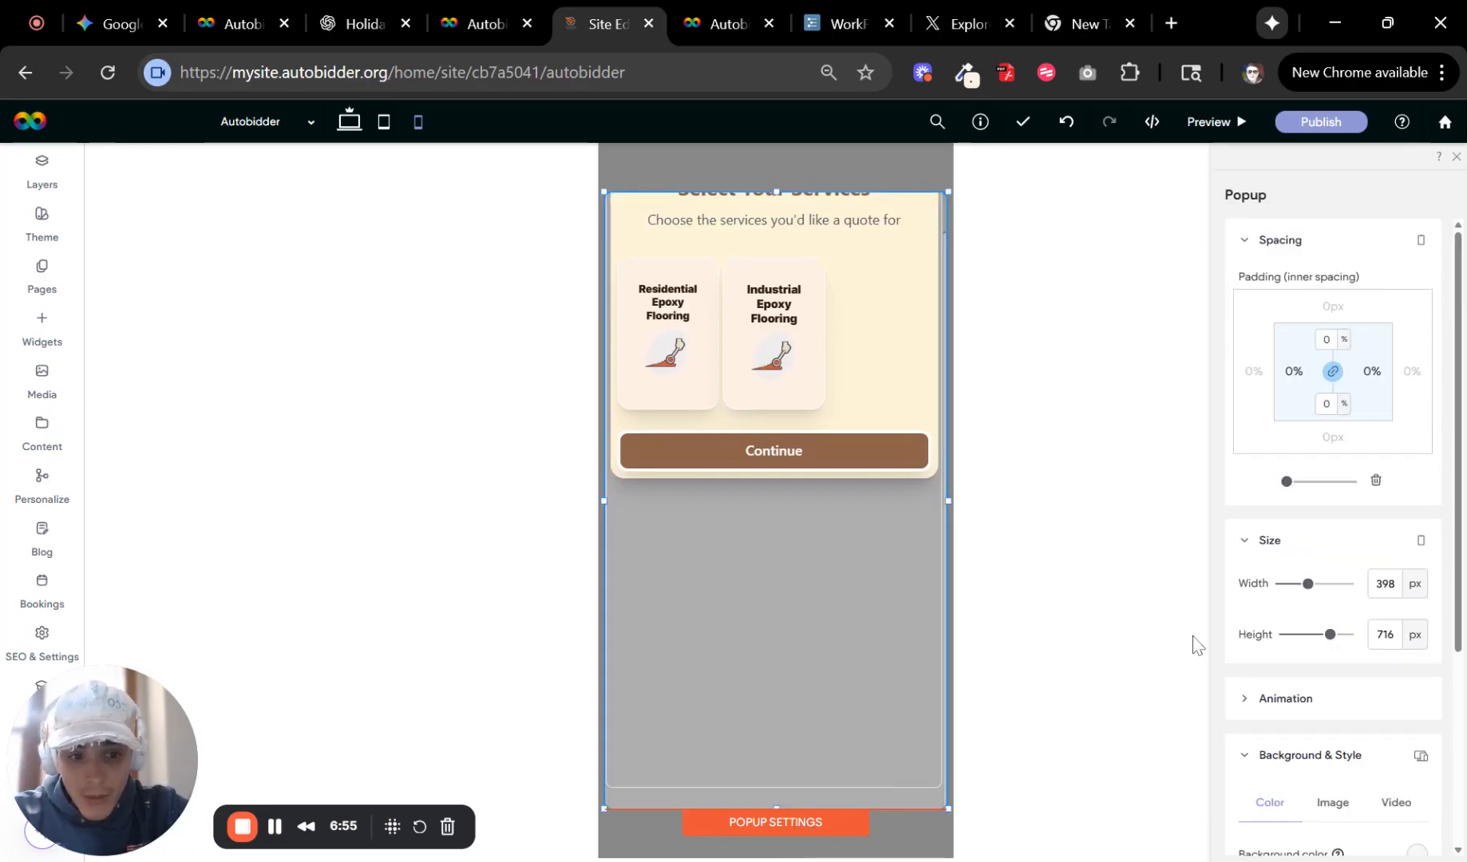
pyautogui.scroll(-4, 1325, 618)
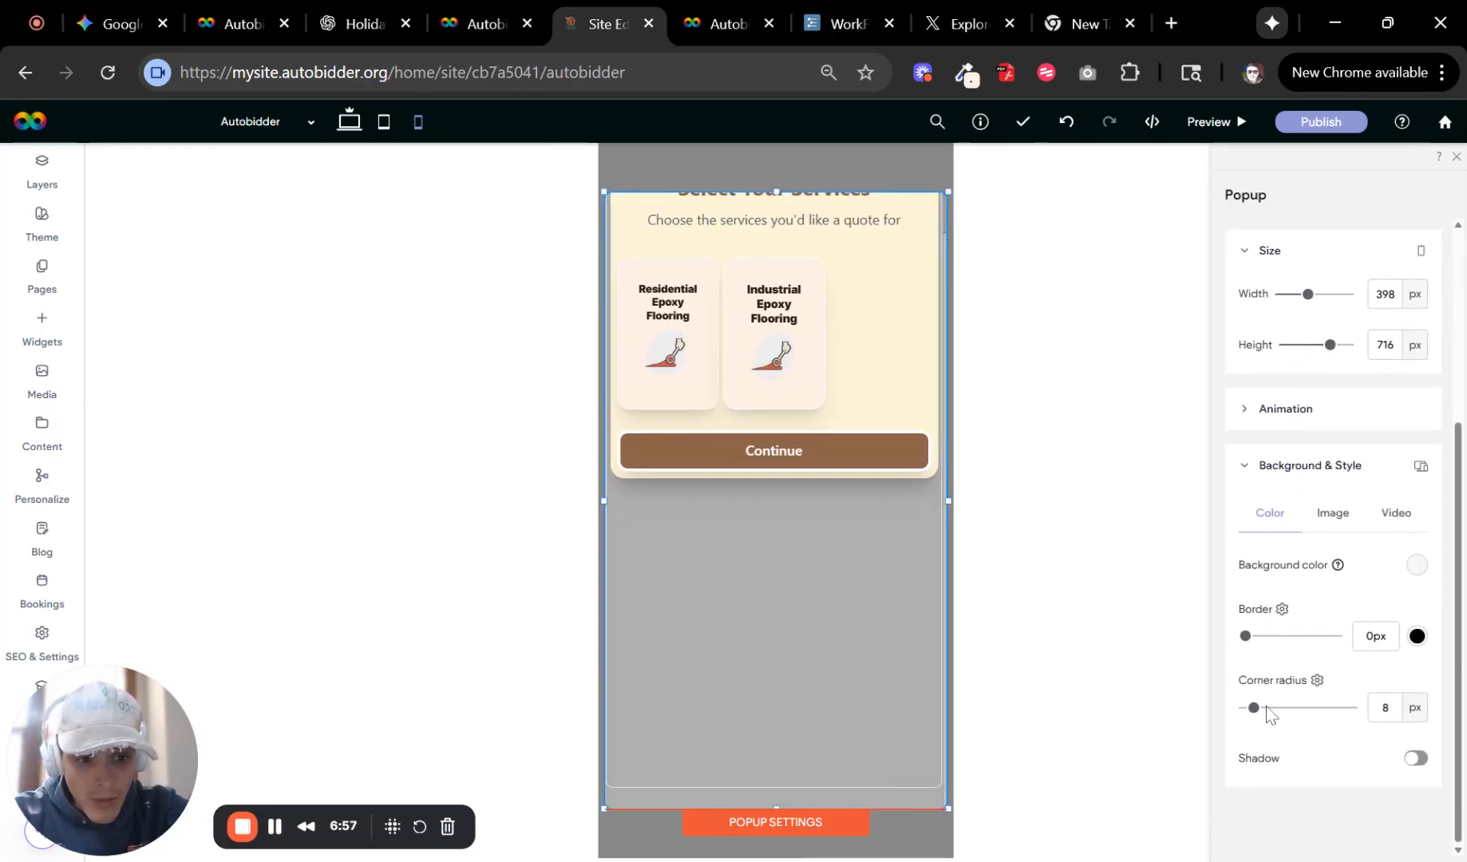
pyautogui.moveTo(1253, 708); pyautogui.dragTo(1269, 708)
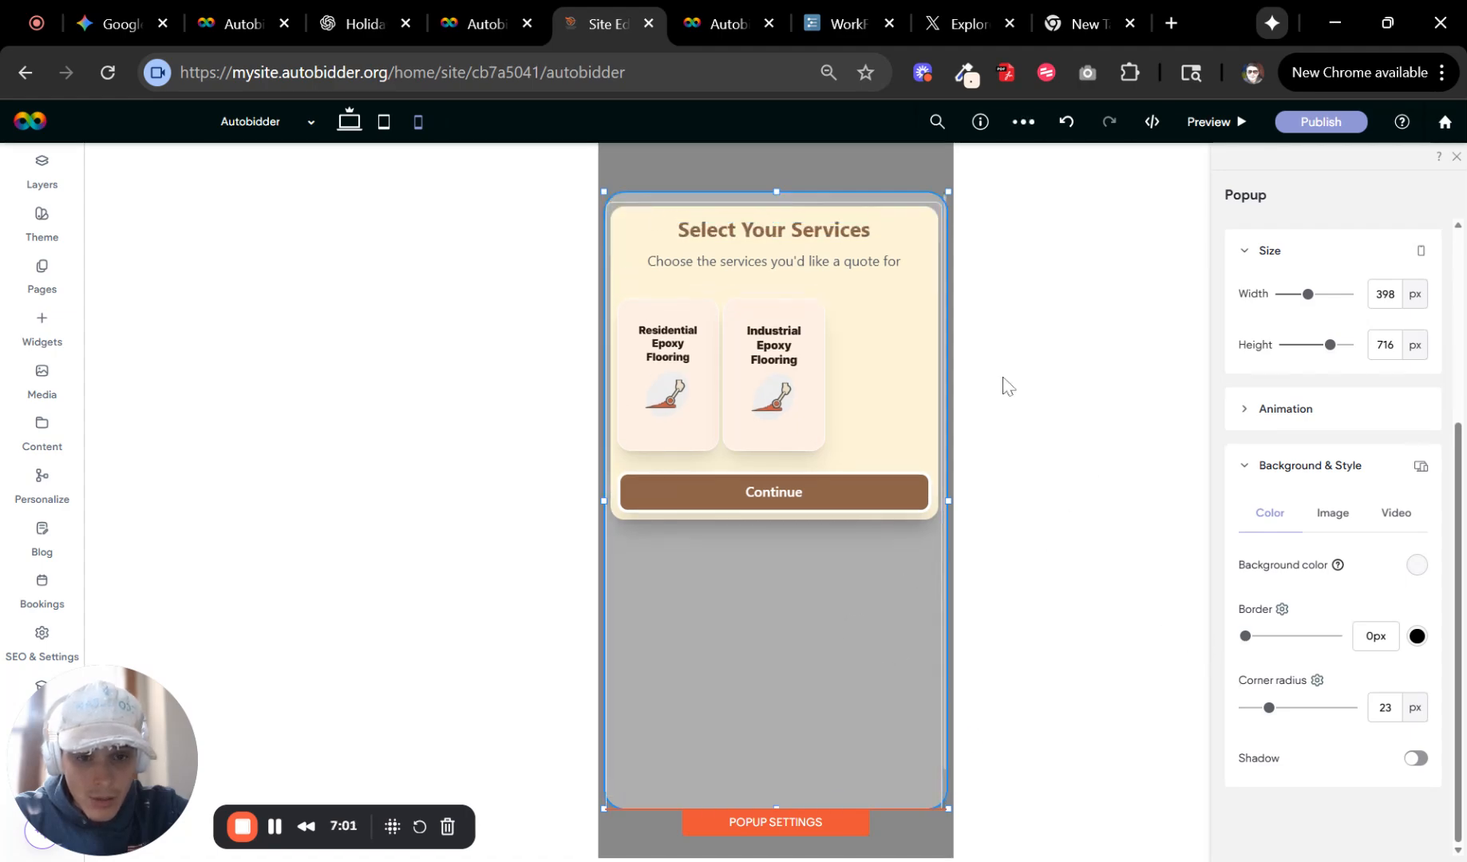
pyautogui.click(1457, 157)
pyautogui.scroll(-1, 846, 591)
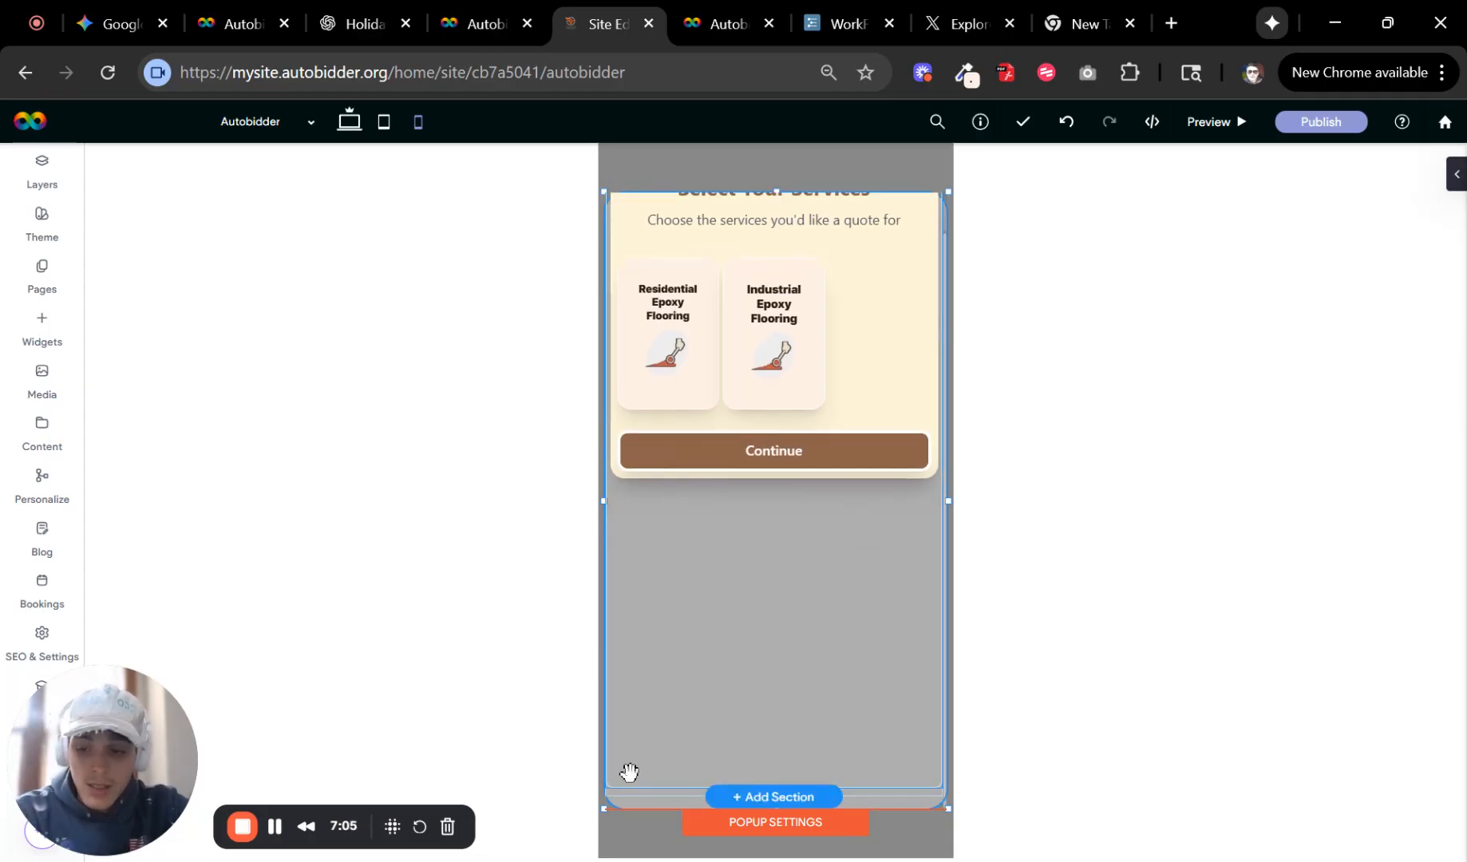
pyautogui.scroll(1, 776, 652)
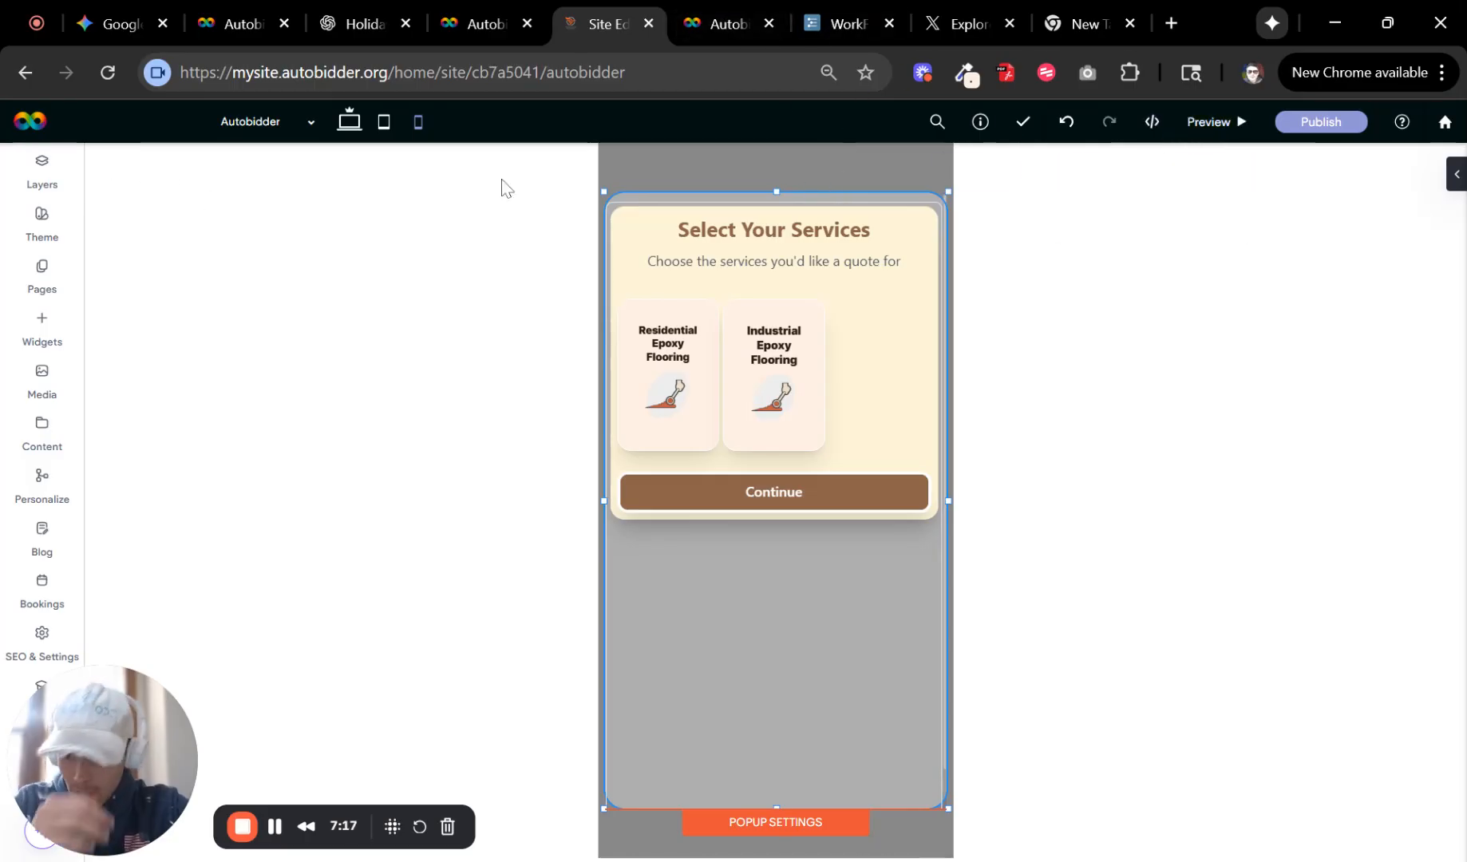
# Return to the Home page, preview it, and open the quote popup from the Get Instant Price button.
pyautogui.click(64, 290)
pyautogui.click(157, 220)
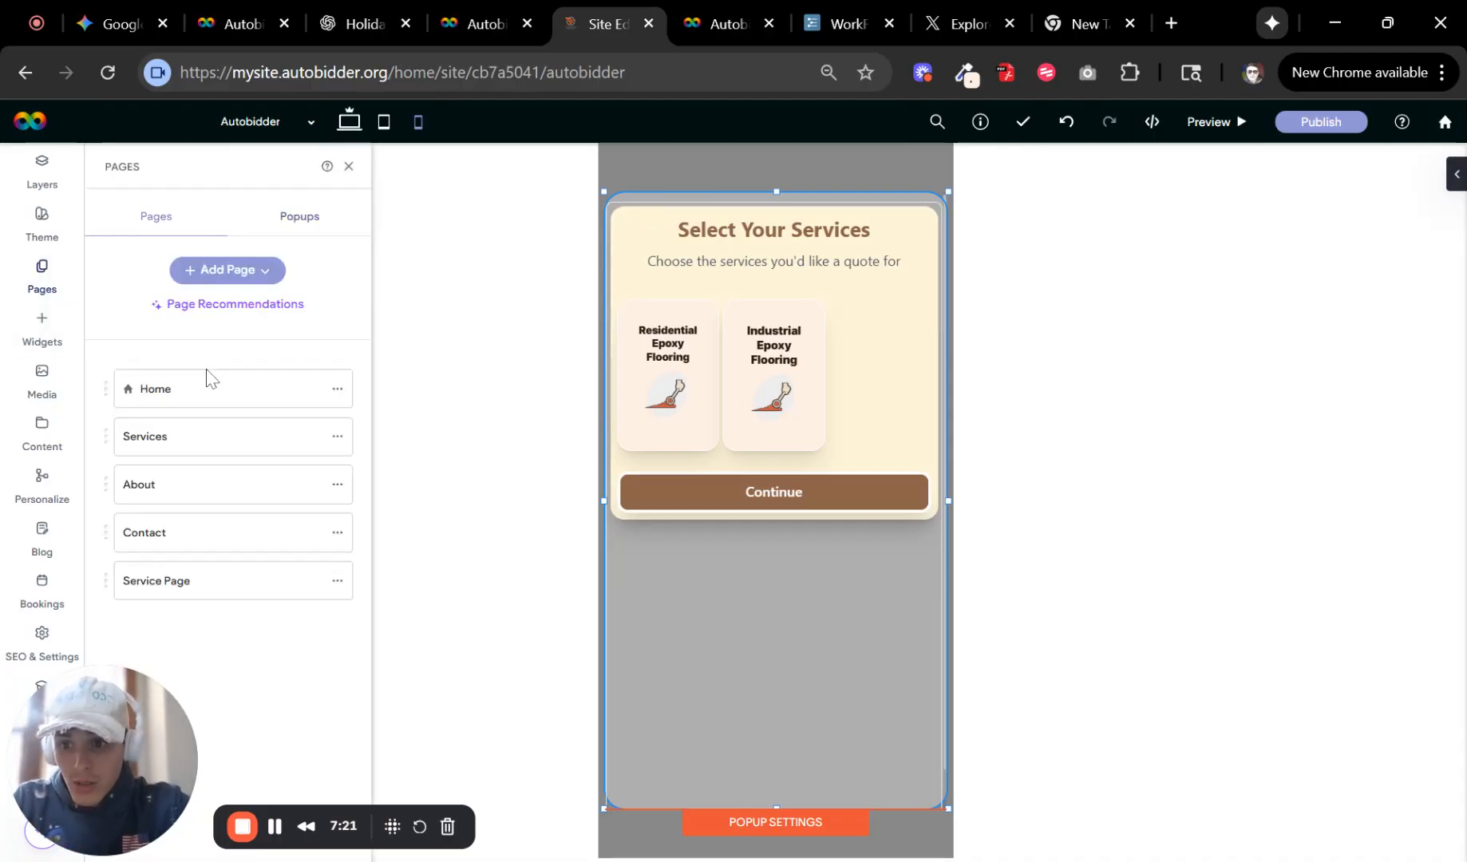
pyautogui.click(247, 390)
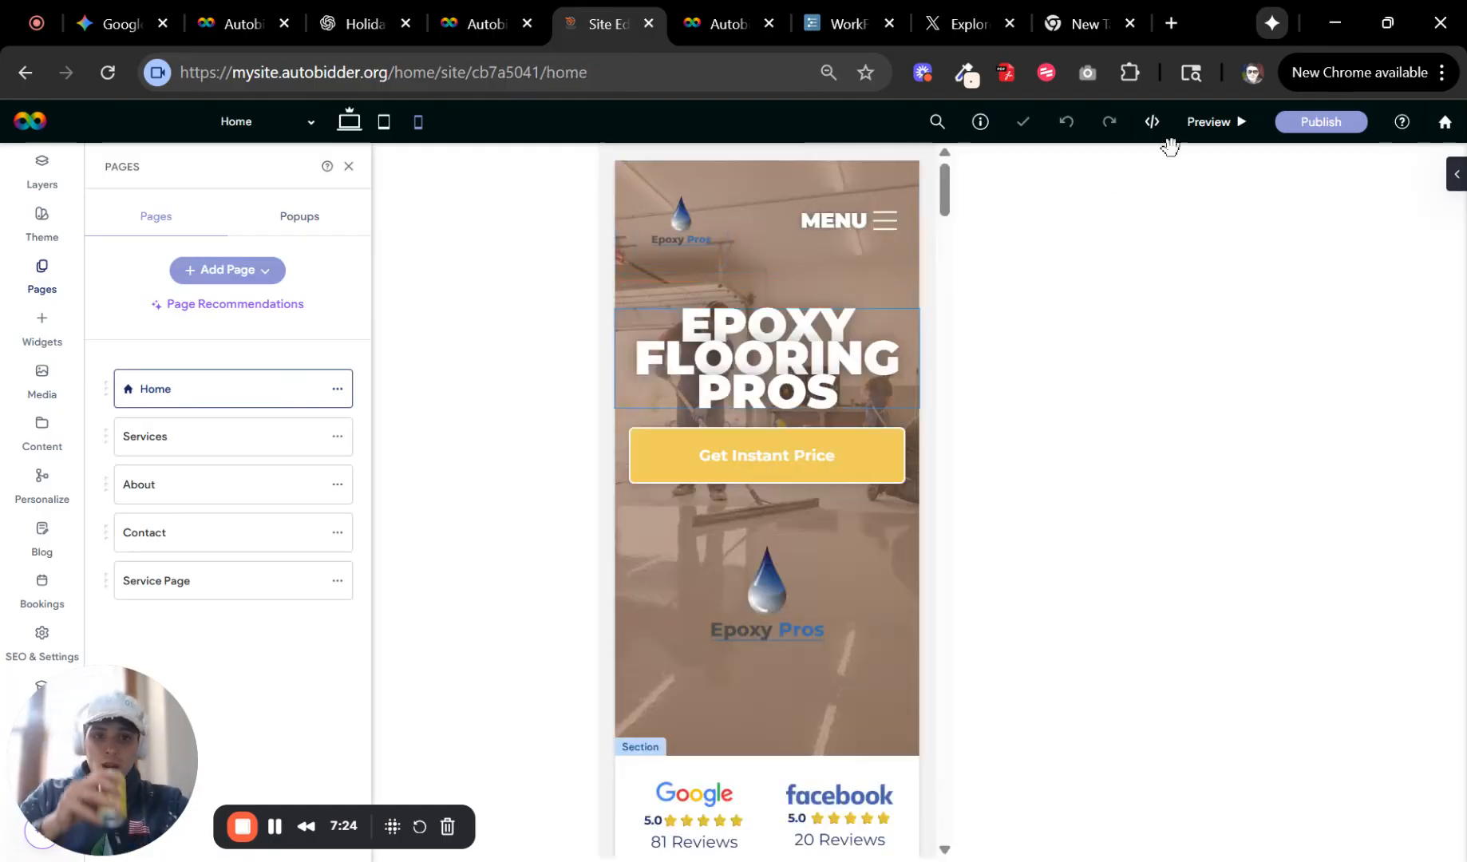
pyautogui.click(1213, 121)
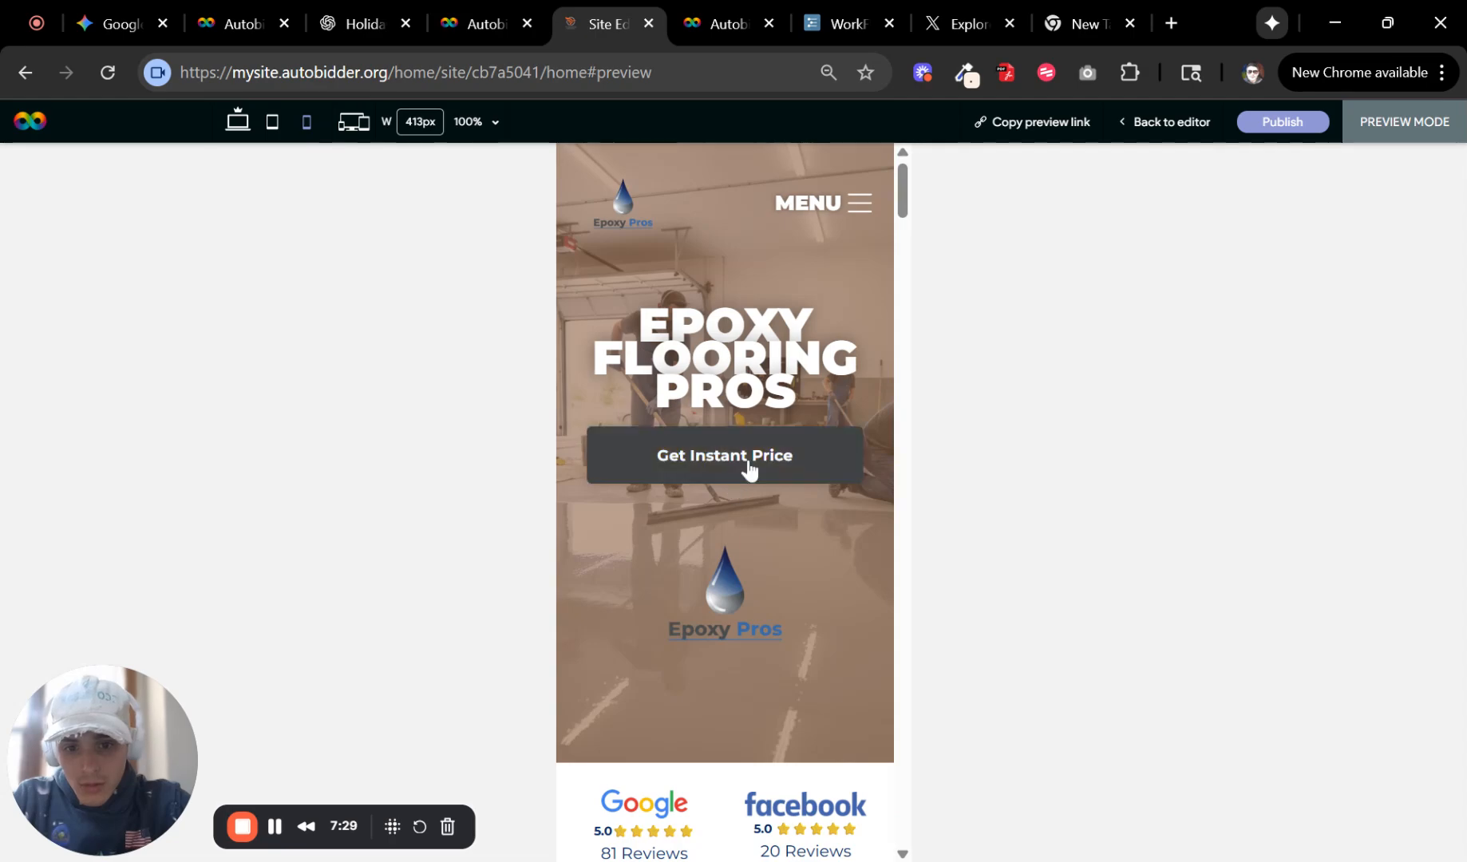
pyautogui.click(744, 471)
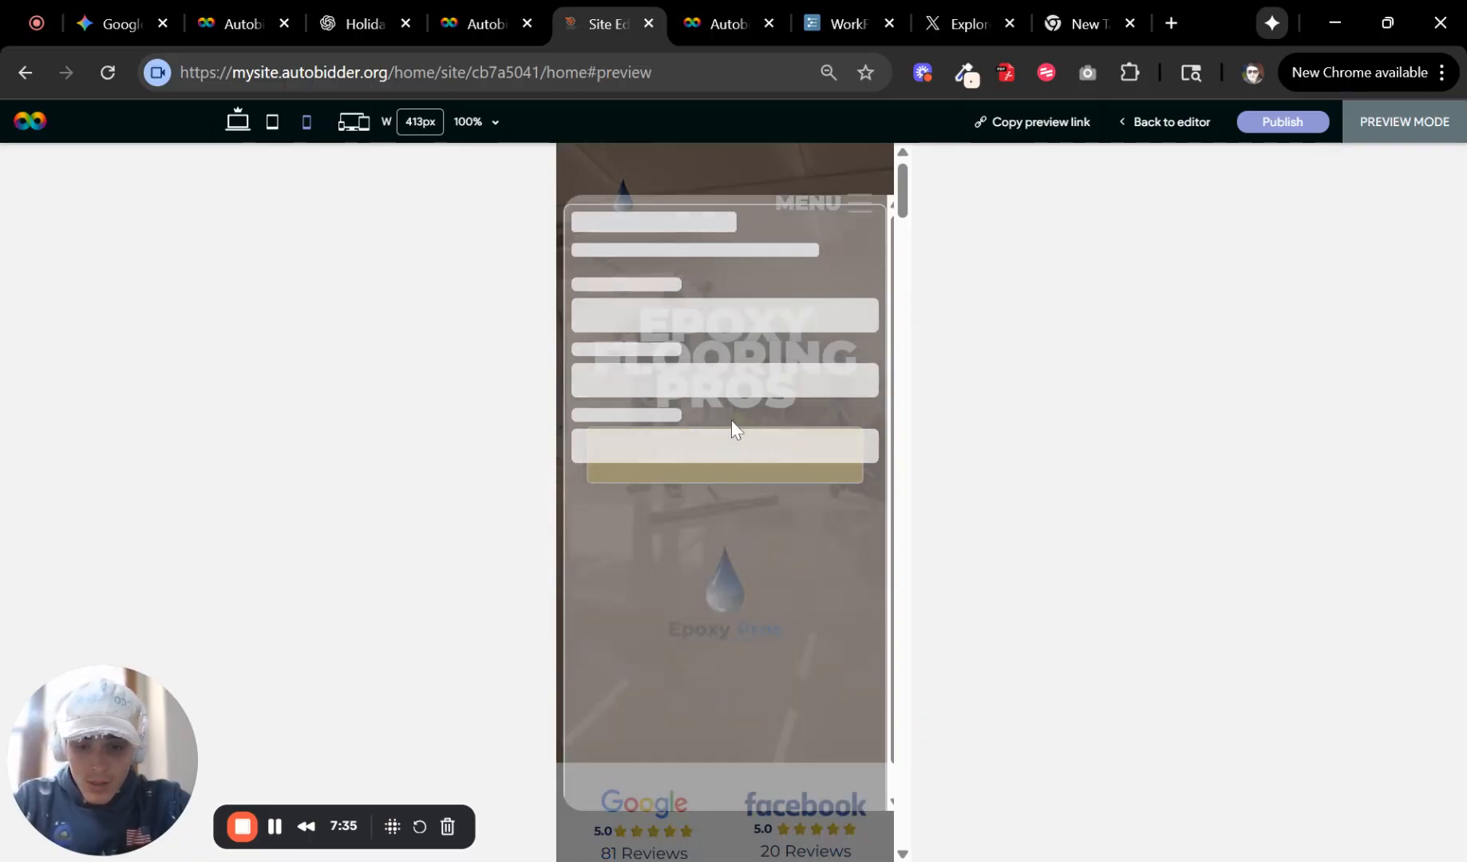
# Select Residential Epoxy Flooring, continue, enter an area of 500 sq ft, and expand and collapse the AI Measure Tool.
pyautogui.click(647, 401)
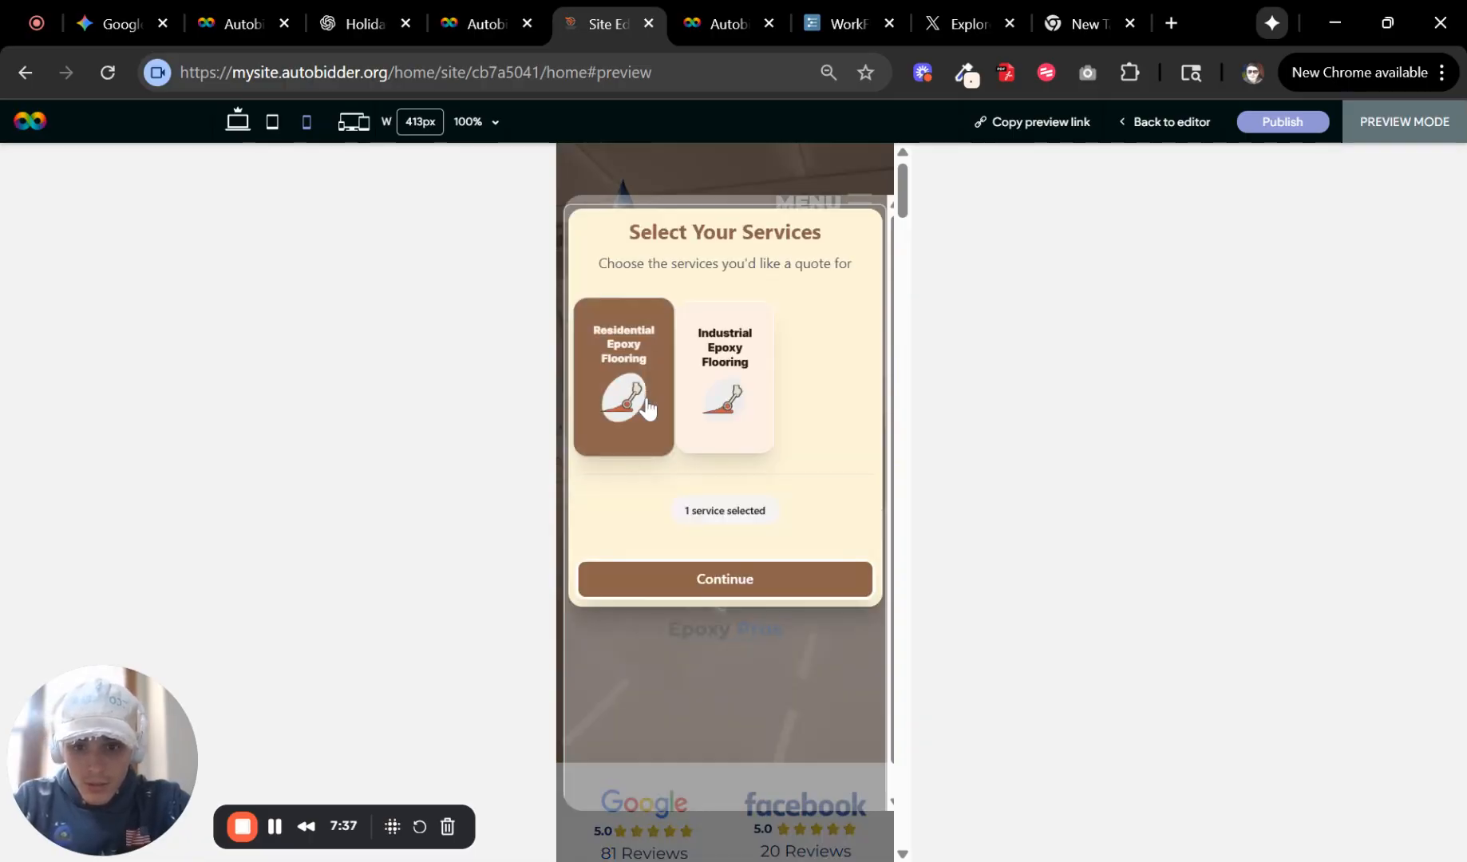
pyautogui.click(681, 593)
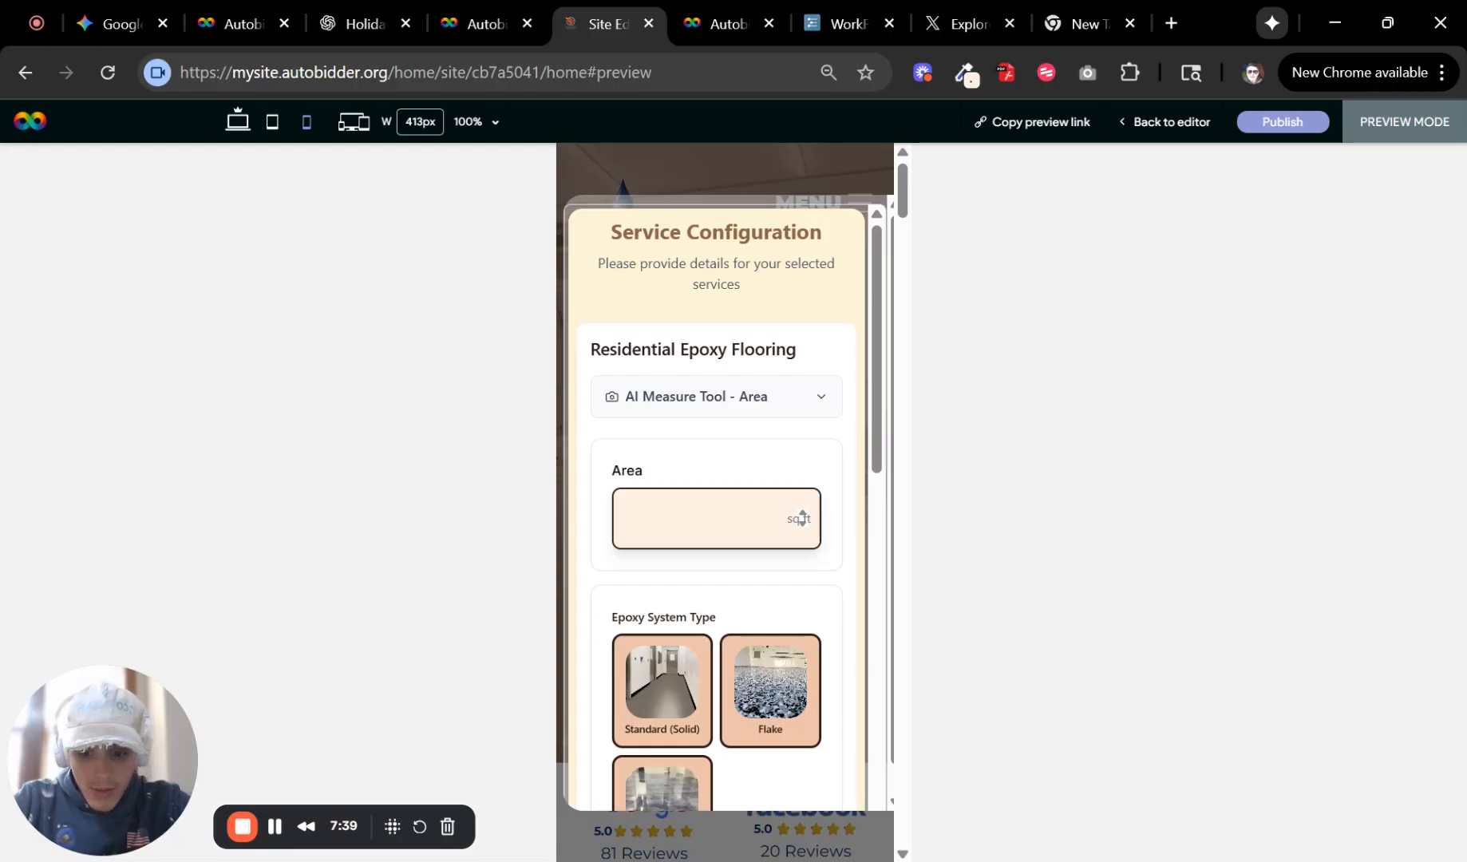
pyautogui.scroll(-2, 818, 583)
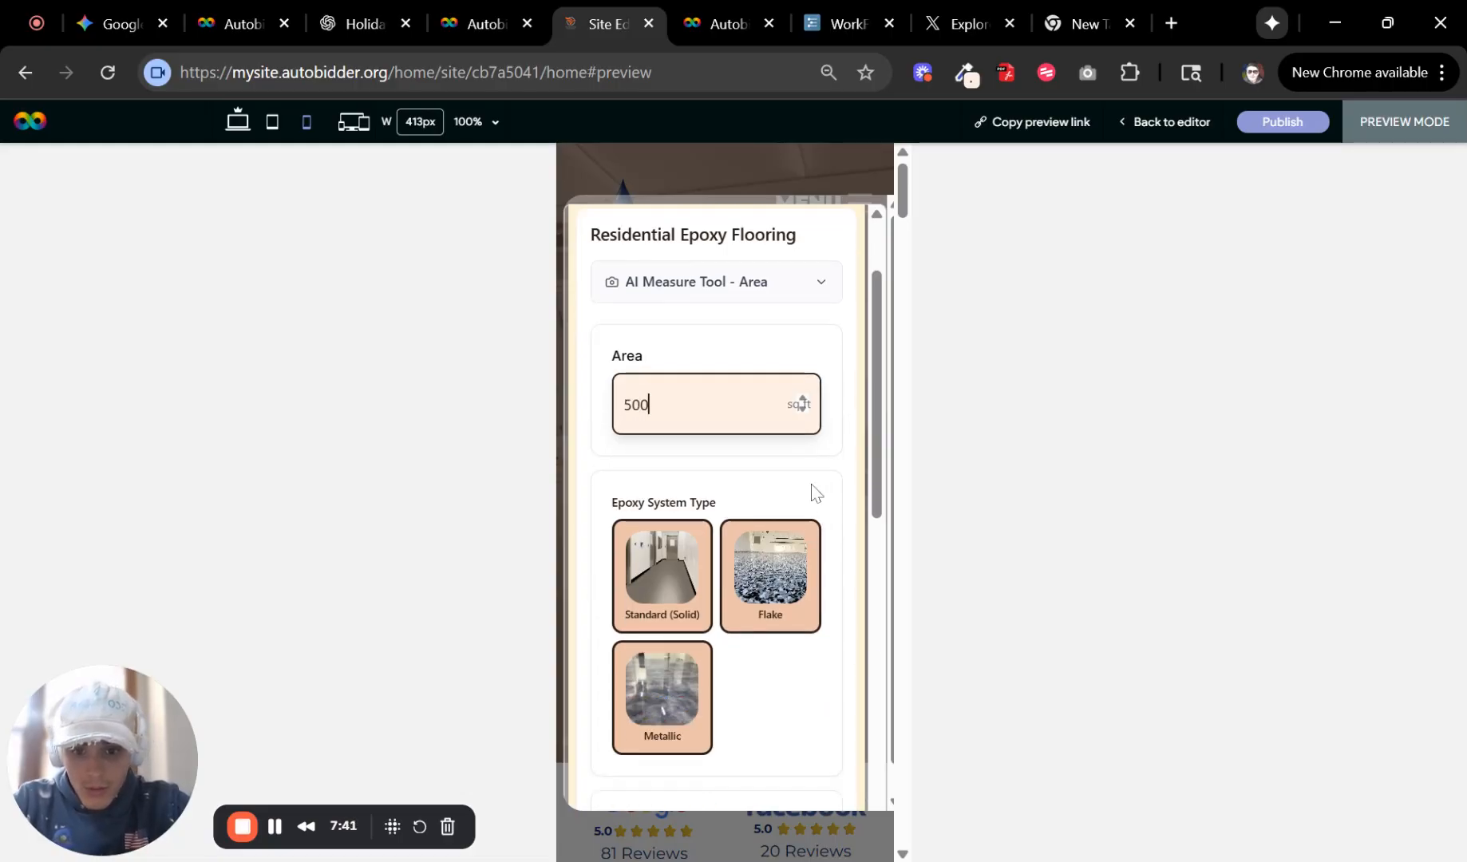
pyautogui.scroll(2, 815, 491)
pyautogui.click(750, 409)
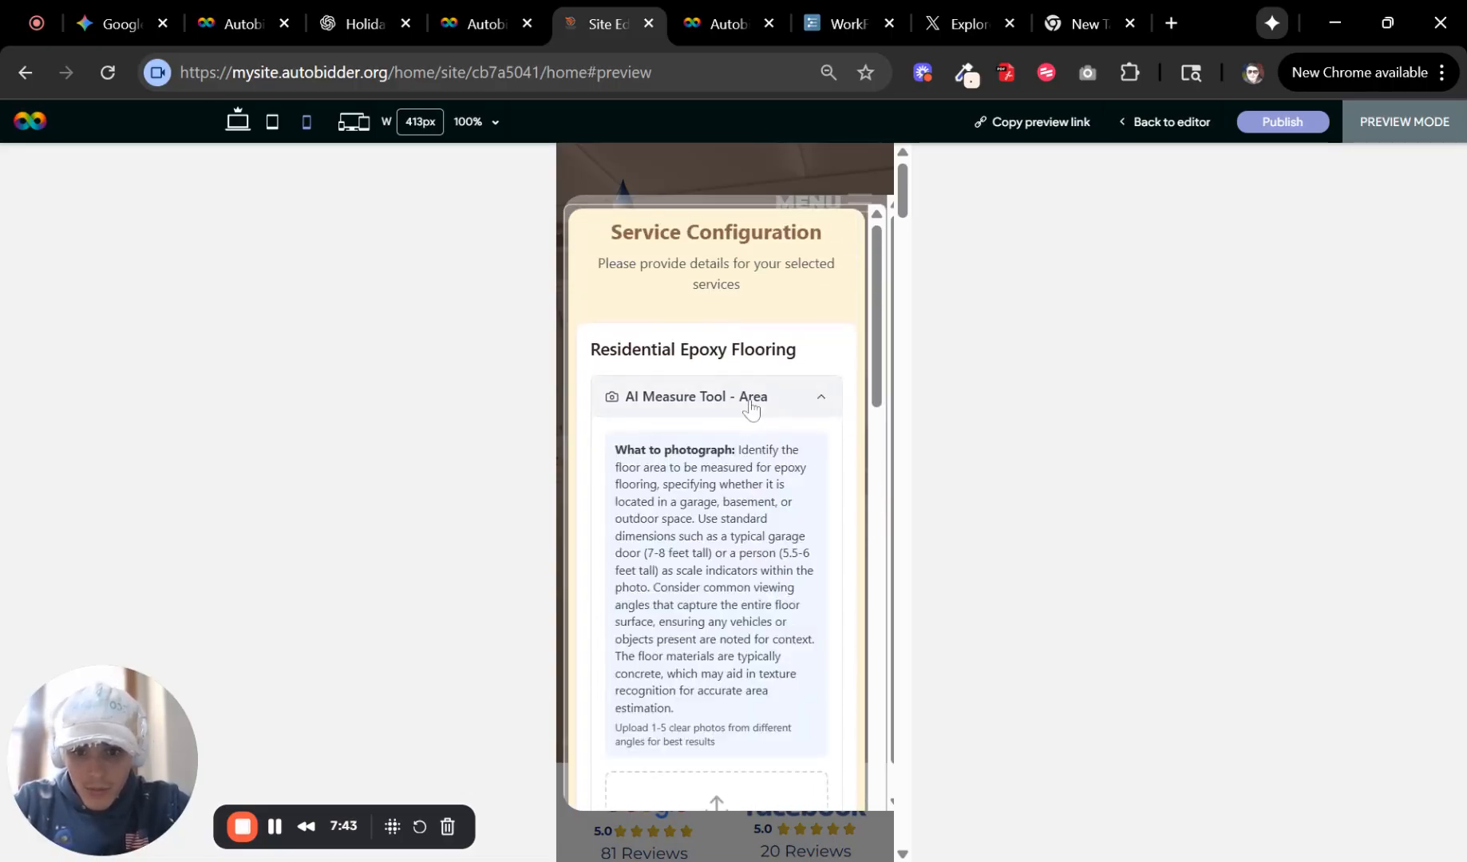
pyautogui.click(751, 410)
pyautogui.scroll(-3, 789, 470)
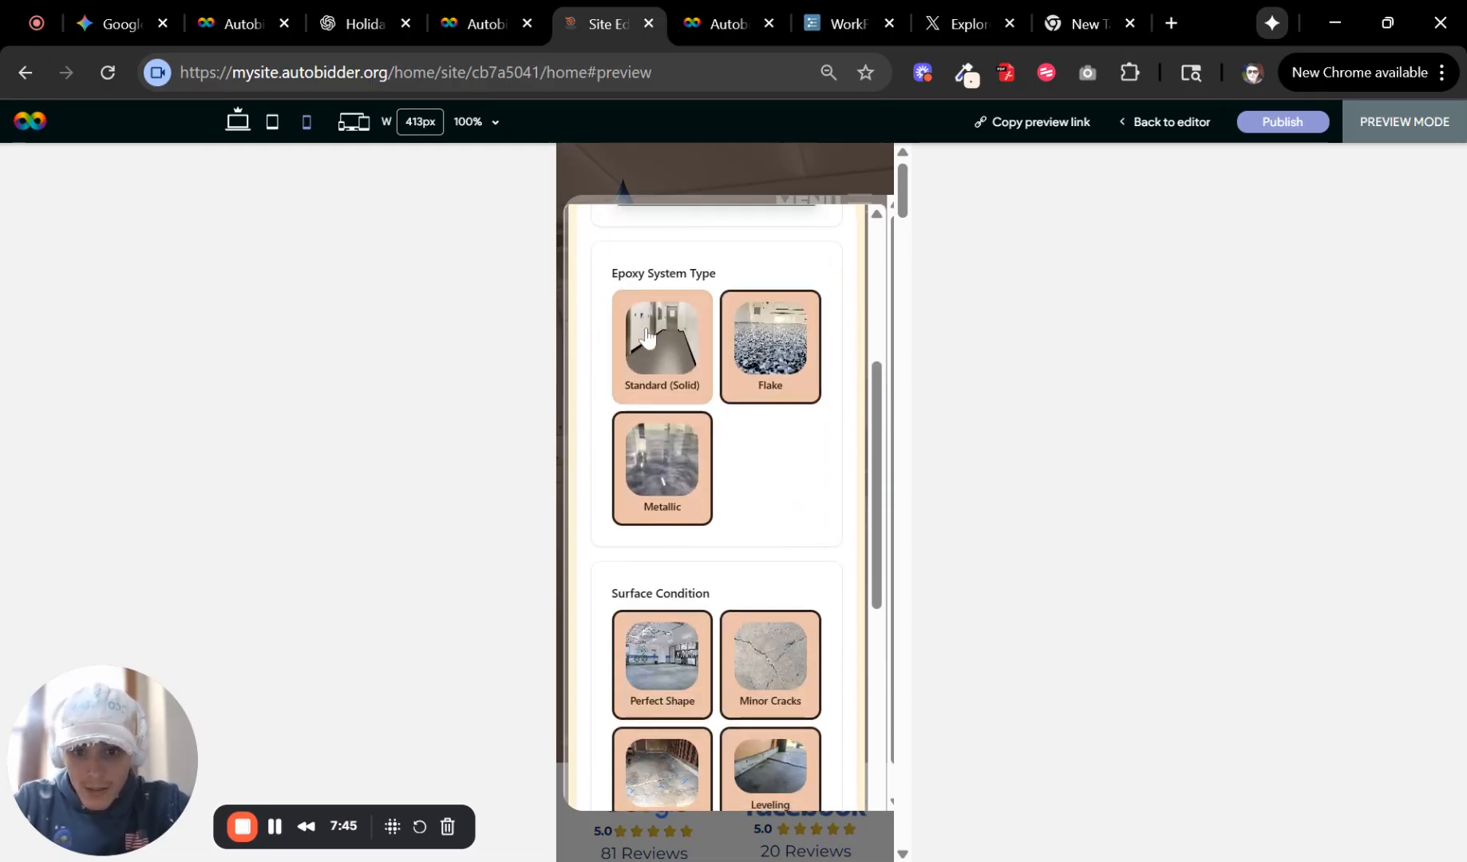
# Choose the Flake epoxy system and the Minor Cracks surface condition in the form.
pyautogui.click(647, 336)
pyautogui.click(780, 378)
pyautogui.scroll(-3, 778, 479)
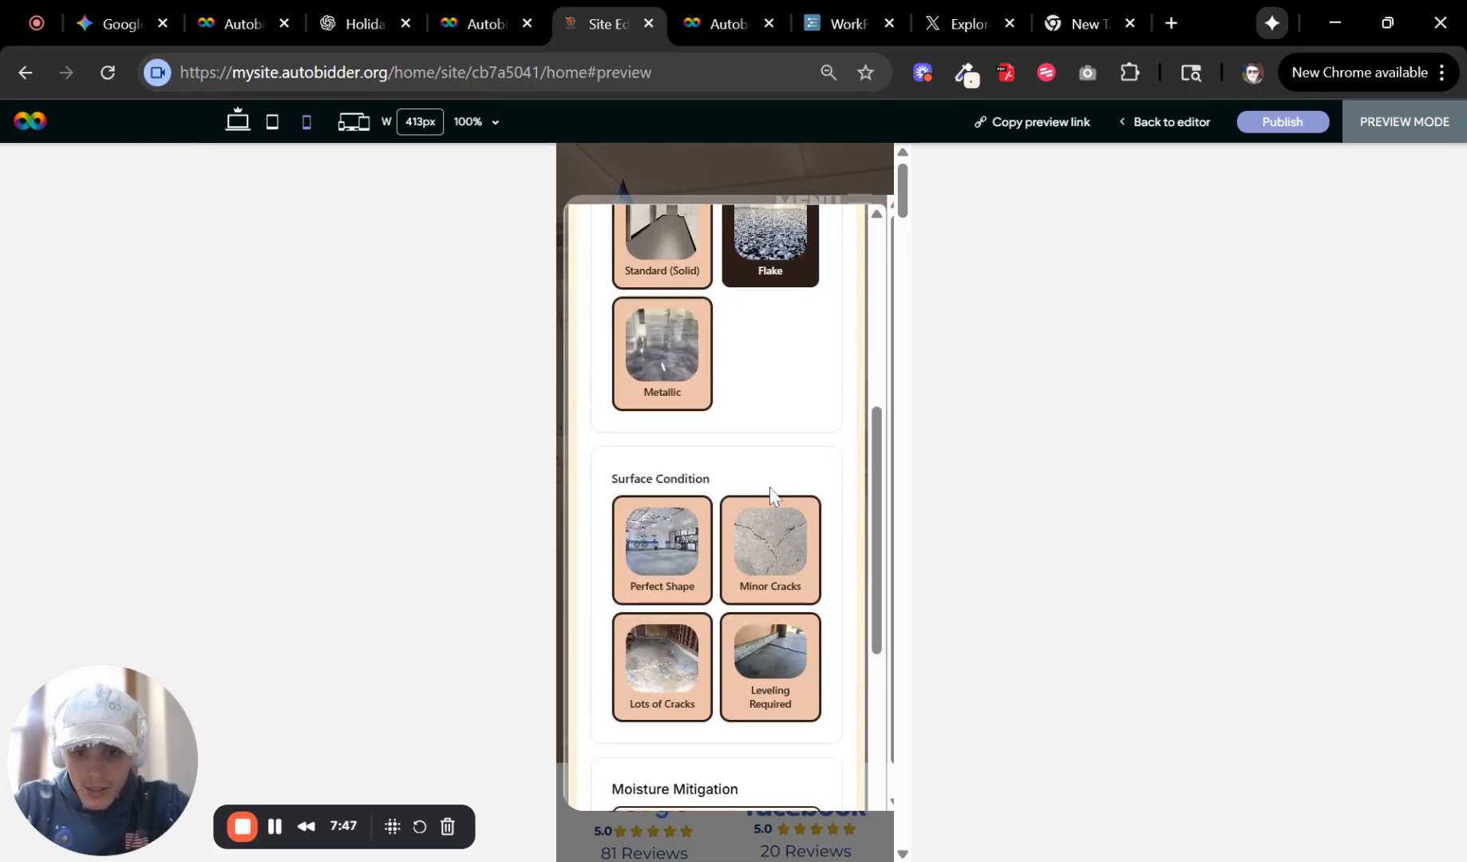
pyautogui.click(774, 439)
pyautogui.scroll(-1, 772, 415)
pyautogui.scroll(-1, 743, 463)
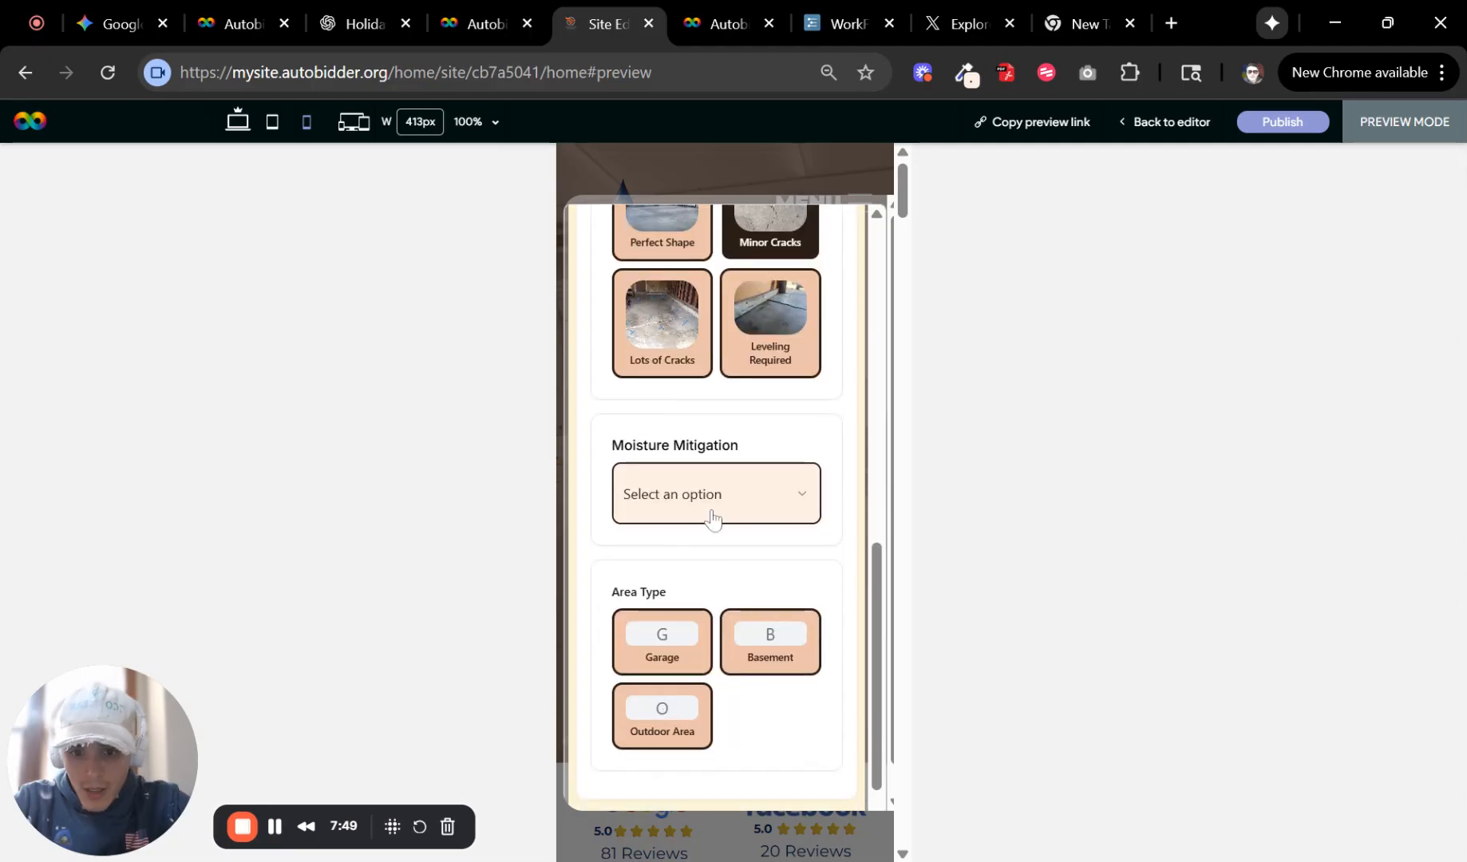
# Set Moisture Mitigation to No, choose the Garage area type, and request the quote.
pyautogui.click(710, 510)
pyautogui.click(720, 574)
pyautogui.scroll(-1, 718, 559)
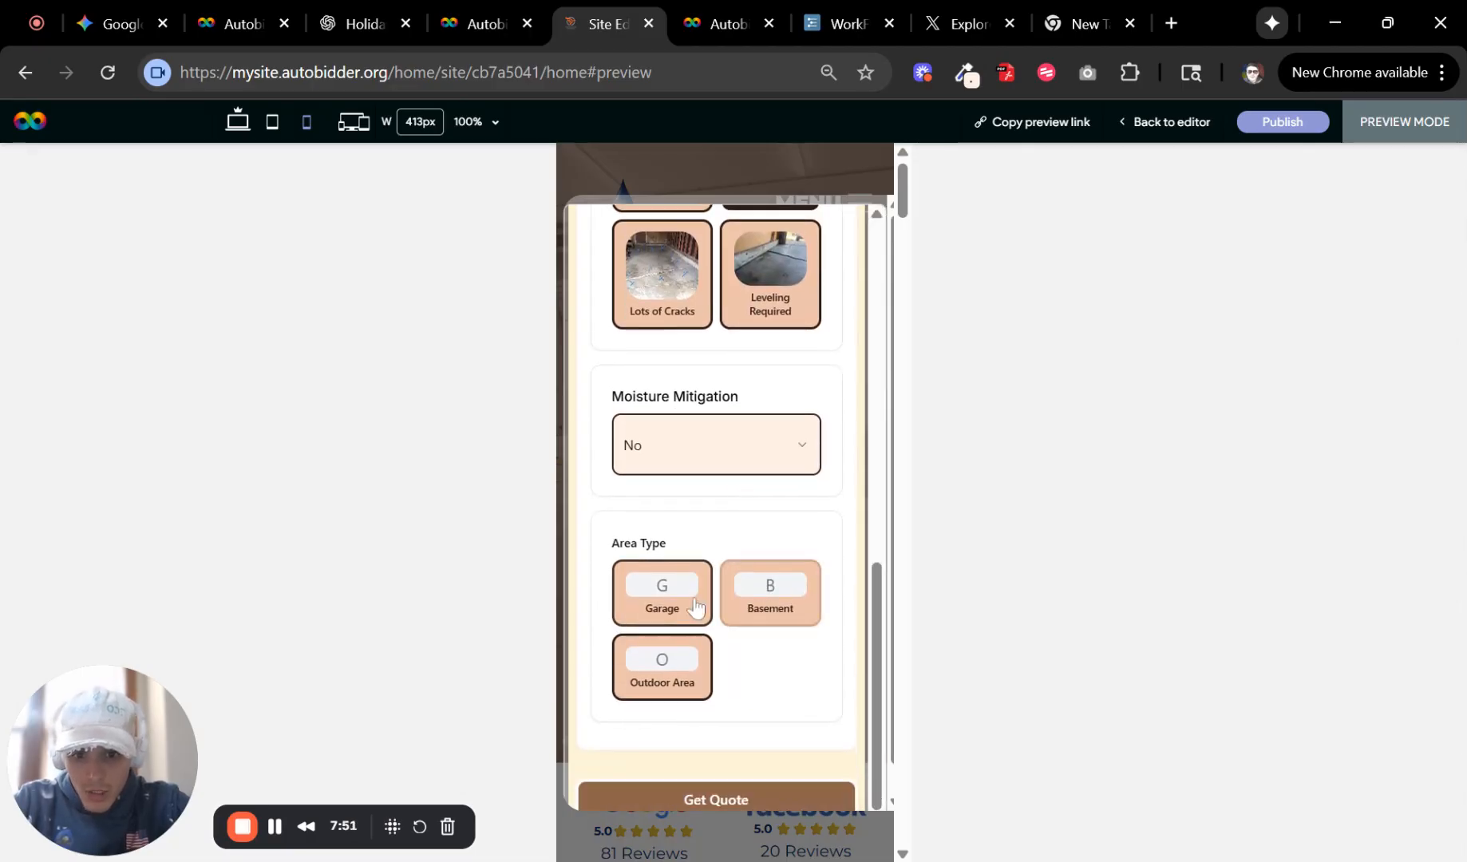
pyautogui.click(694, 590)
pyautogui.scroll(-1, 774, 670)
pyautogui.click(772, 769)
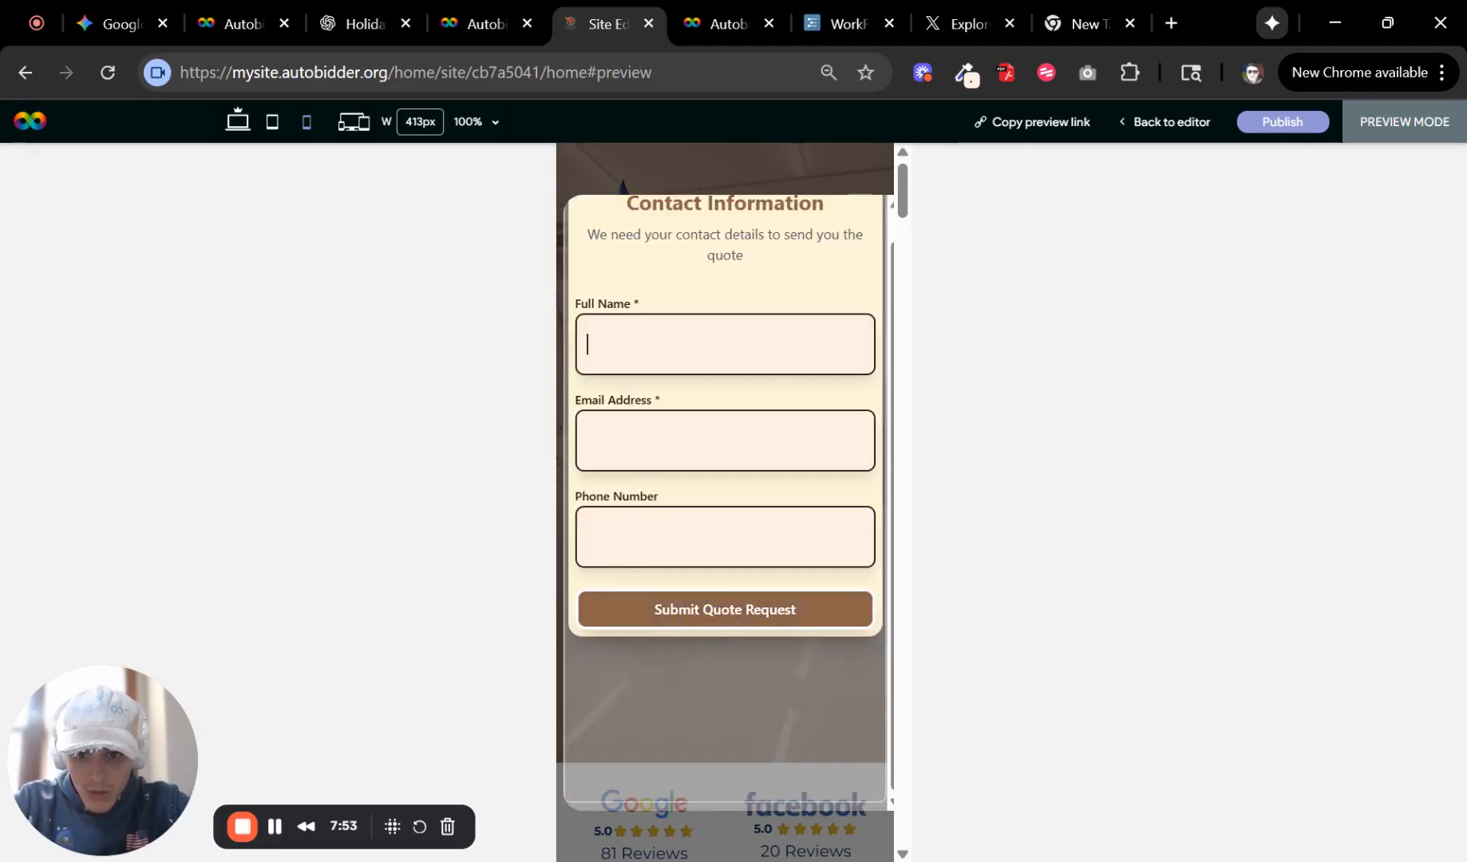
# Fill in the contact's full name and e-mail address and submit the quote request.
pyautogui.scroll(1, 794, 419)
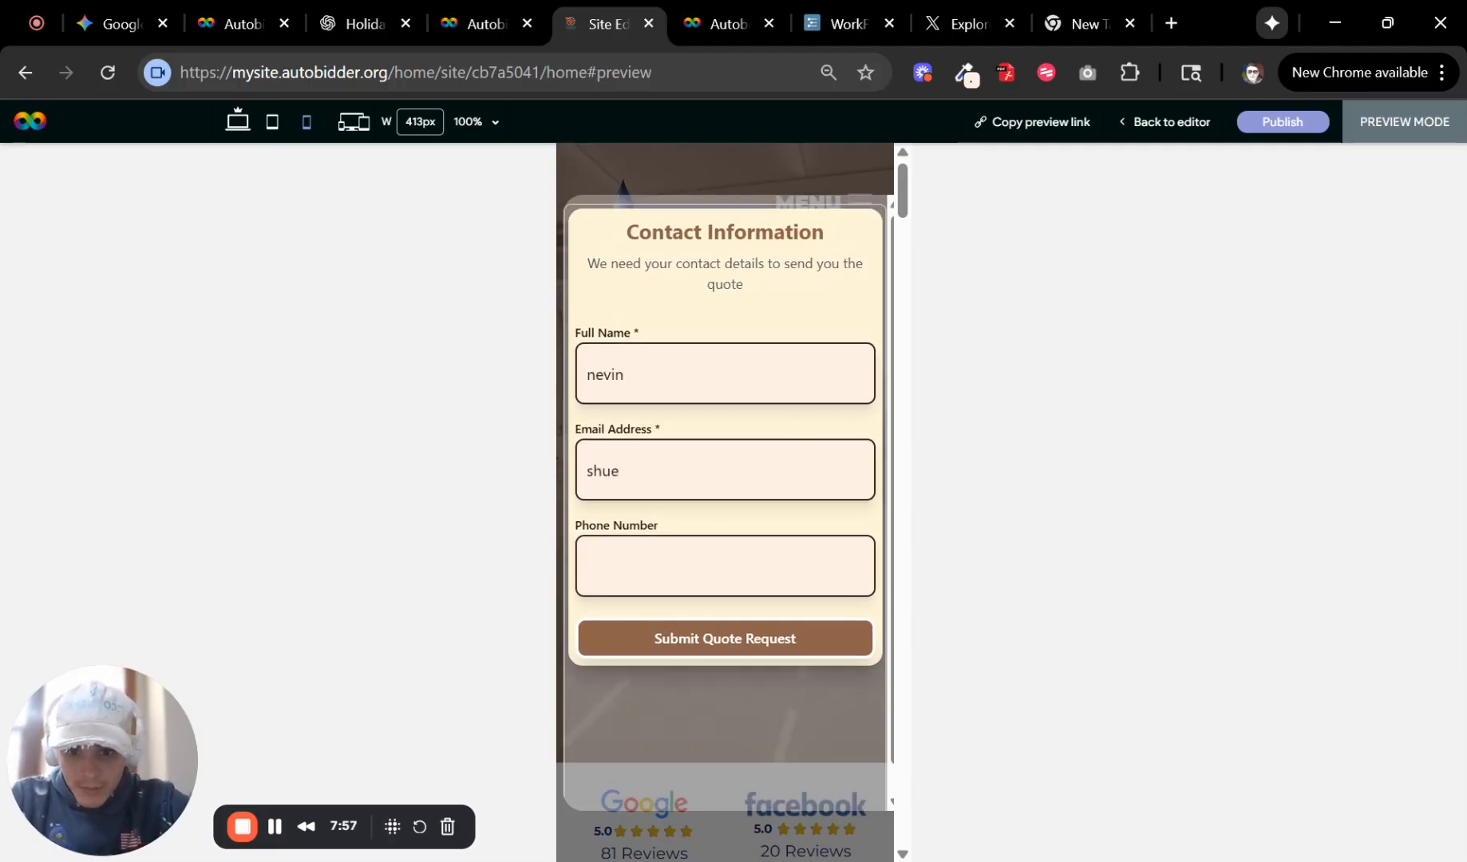
pyautogui.press('BackSpace')
pyautogui.press('BackSpace')
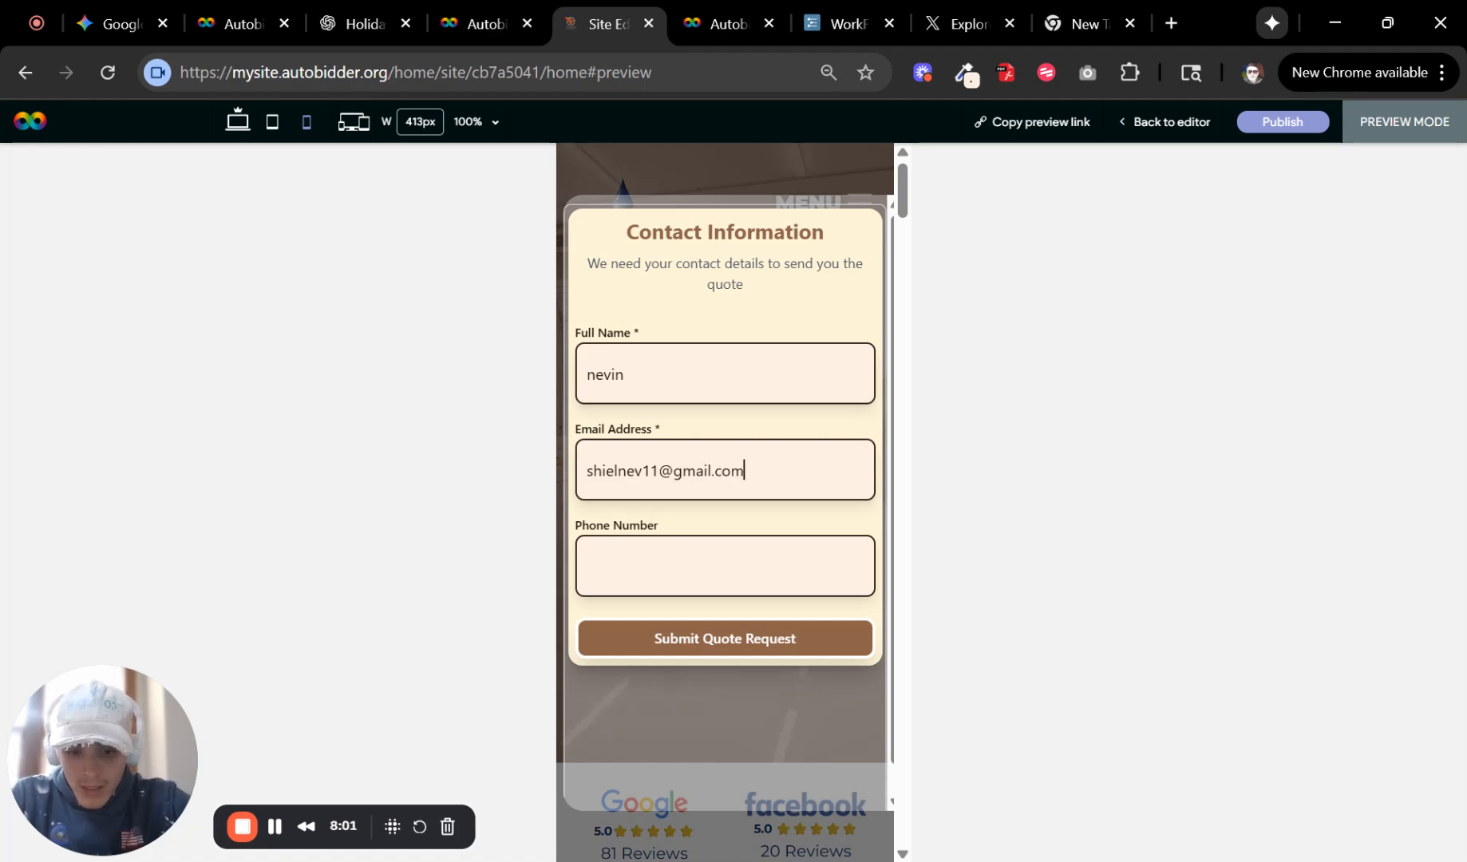
pyautogui.click(716, 630)
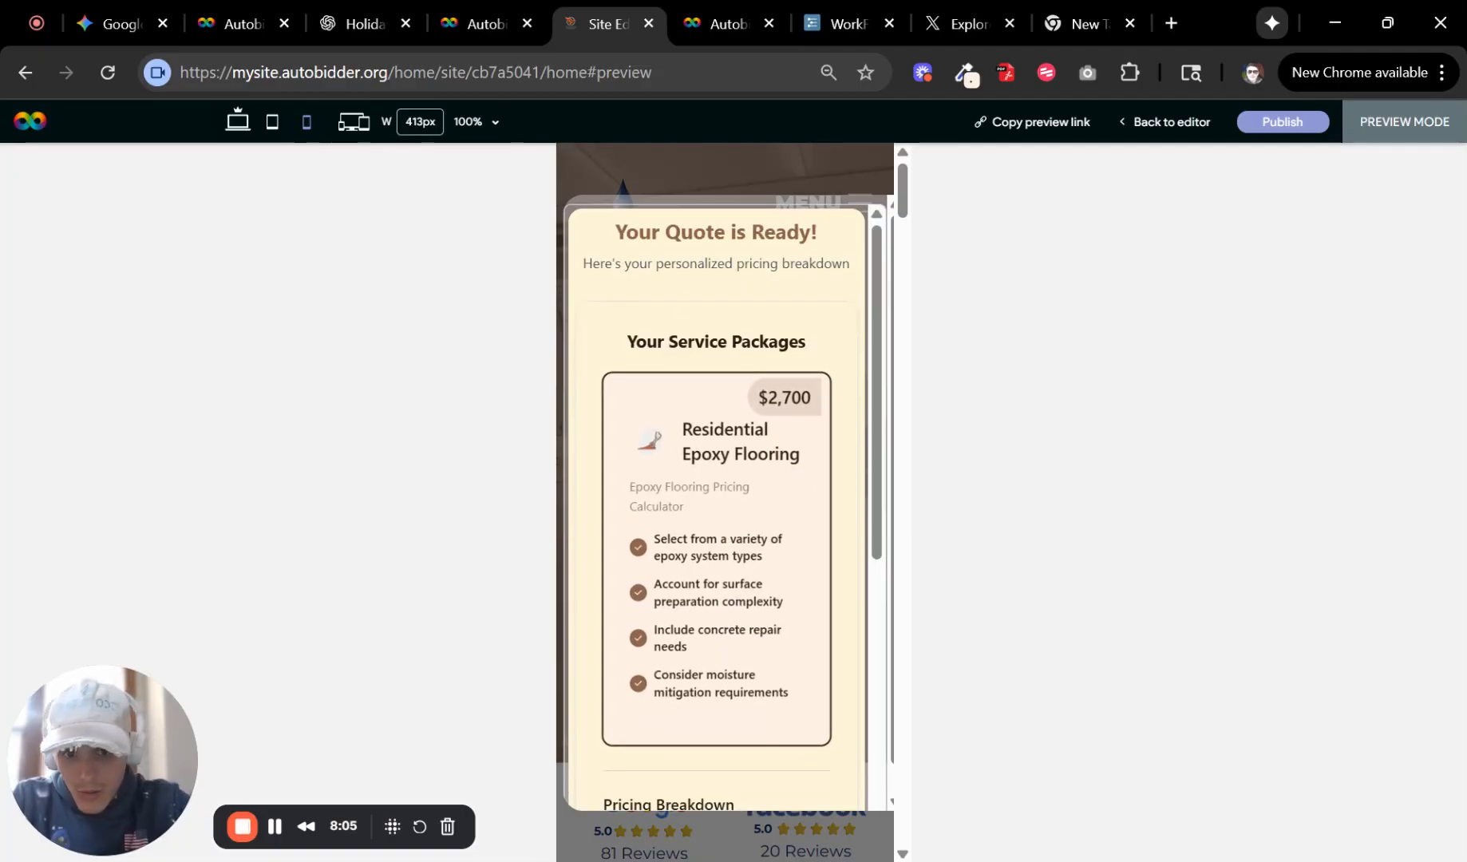
# Scroll through the generated quote and its pricing breakdown.
pyautogui.scroll(-4, 822, 447)
pyautogui.scroll(-3, 814, 461)
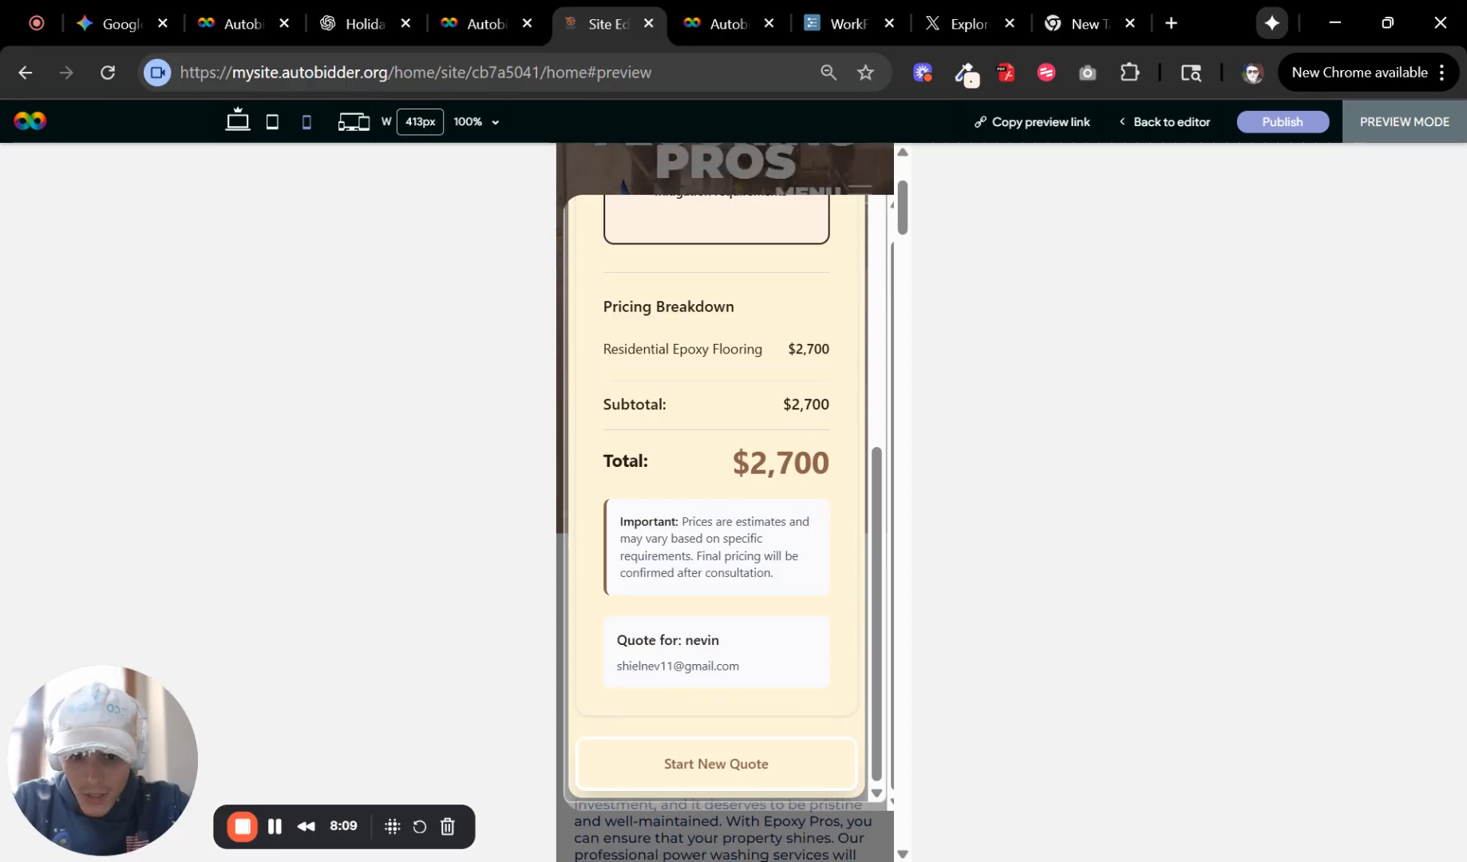
pyautogui.moveTo(846, 387); pyautogui.dragTo(793, 393)
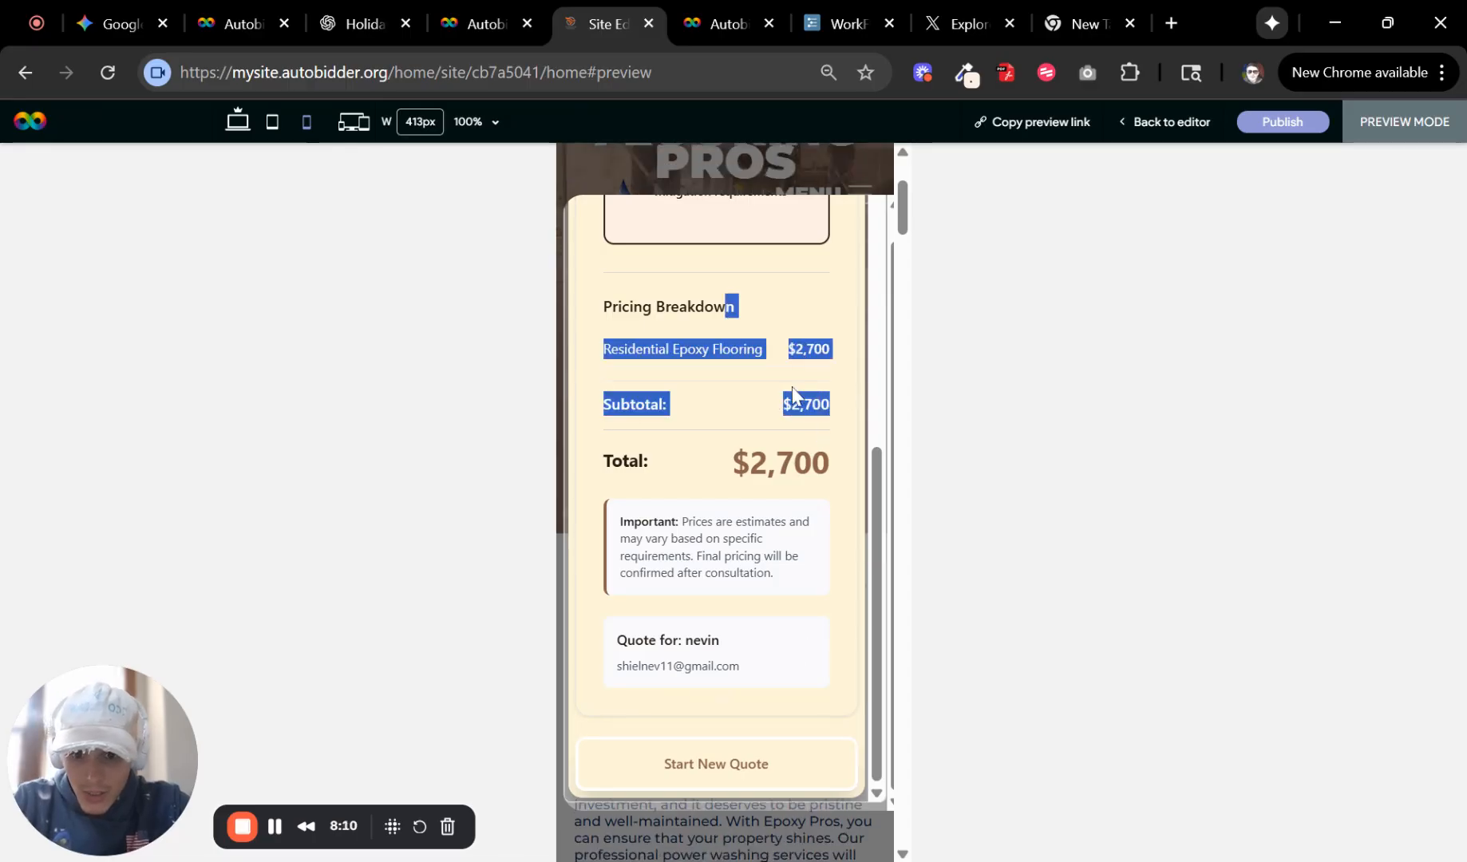
pyautogui.click(830, 496)
pyautogui.scroll(1, 822, 494)
pyautogui.scroll(-1, 802, 547)
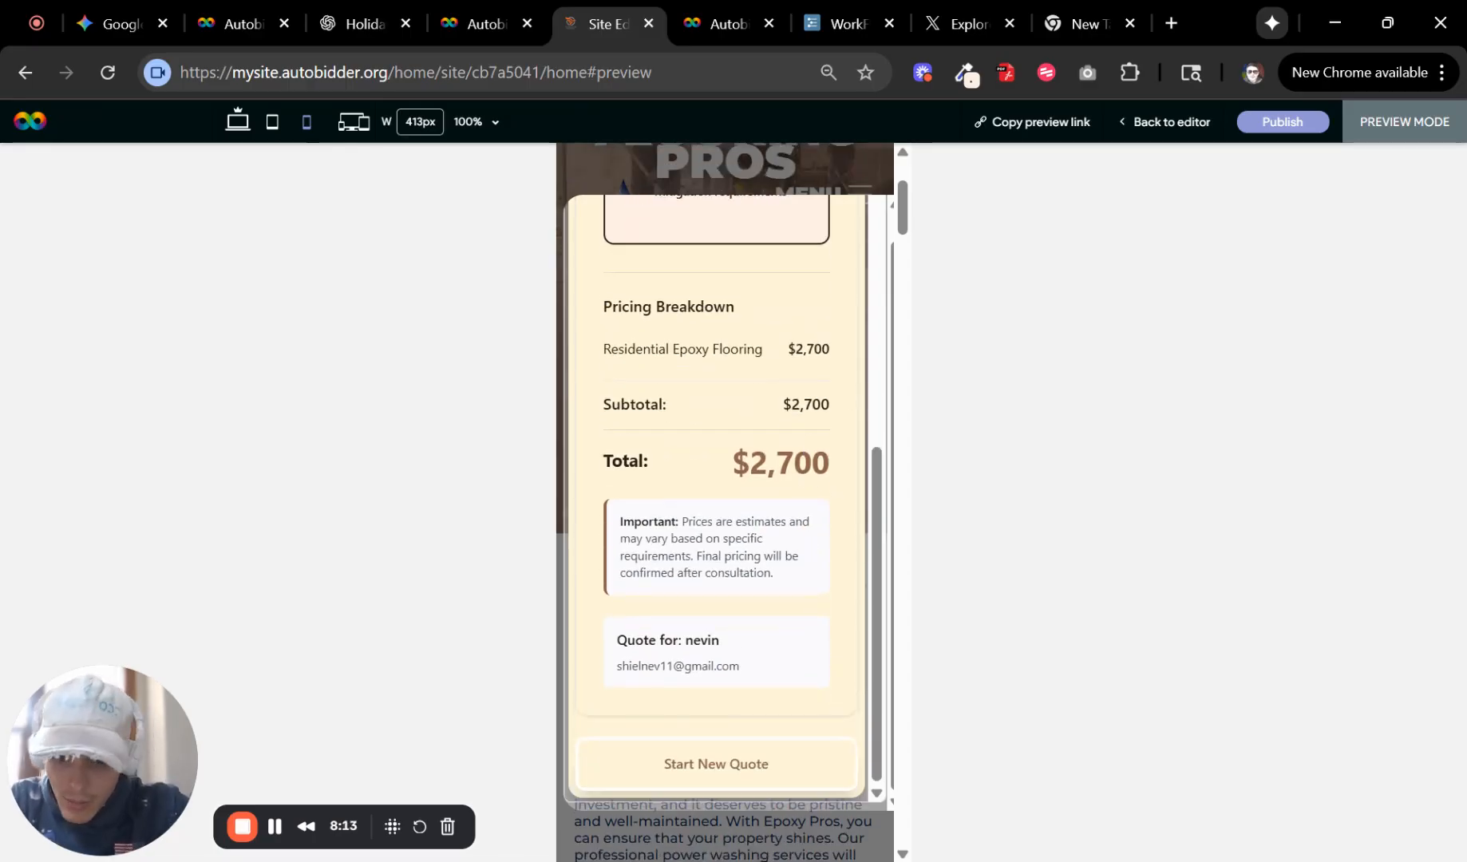
pyautogui.scroll(-1, 790, 589)
pyautogui.scroll(6, 771, 638)
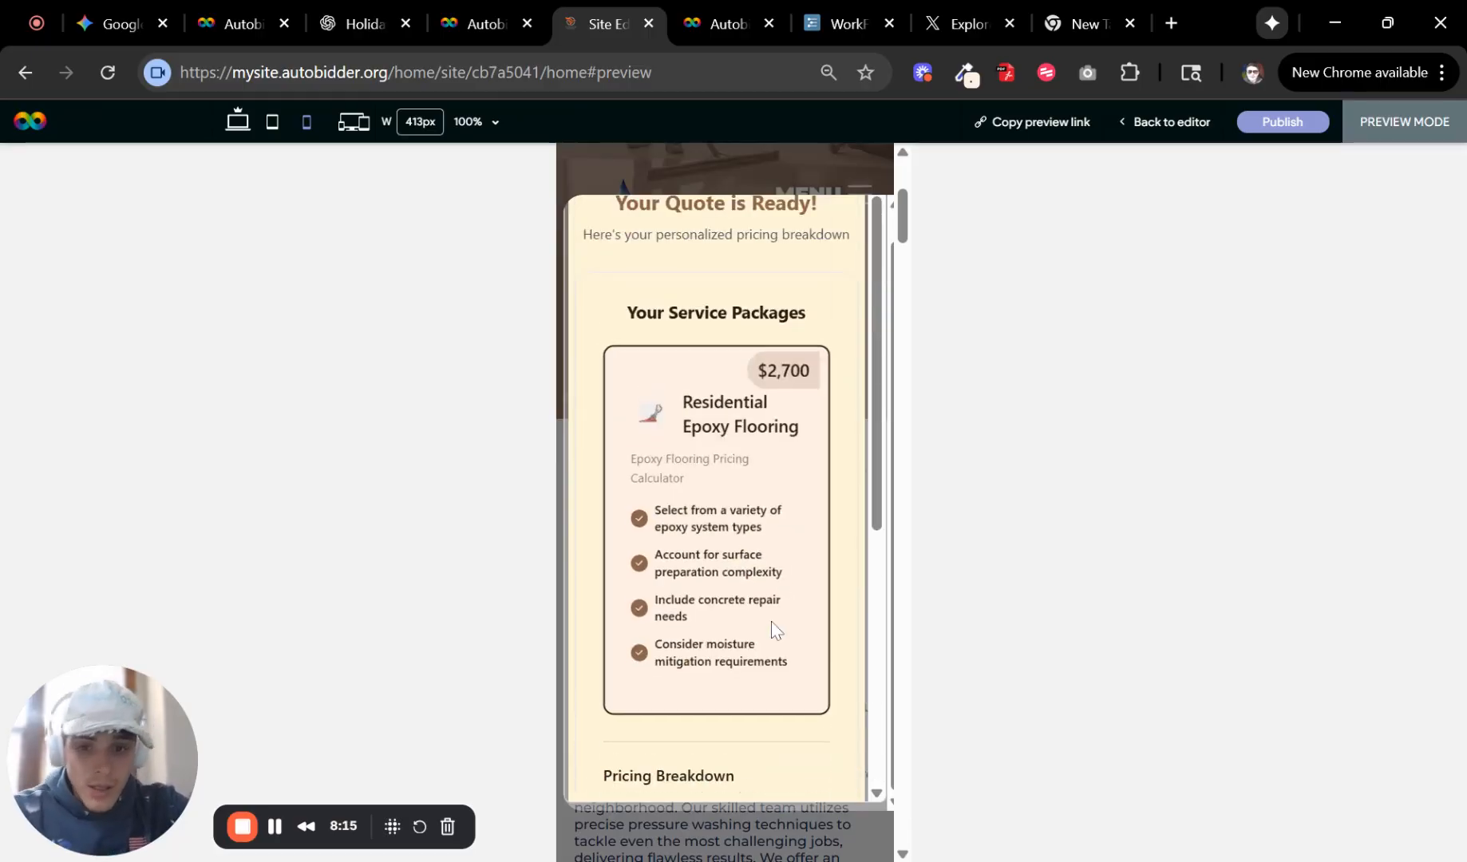
pyautogui.scroll(3, 842, 413)
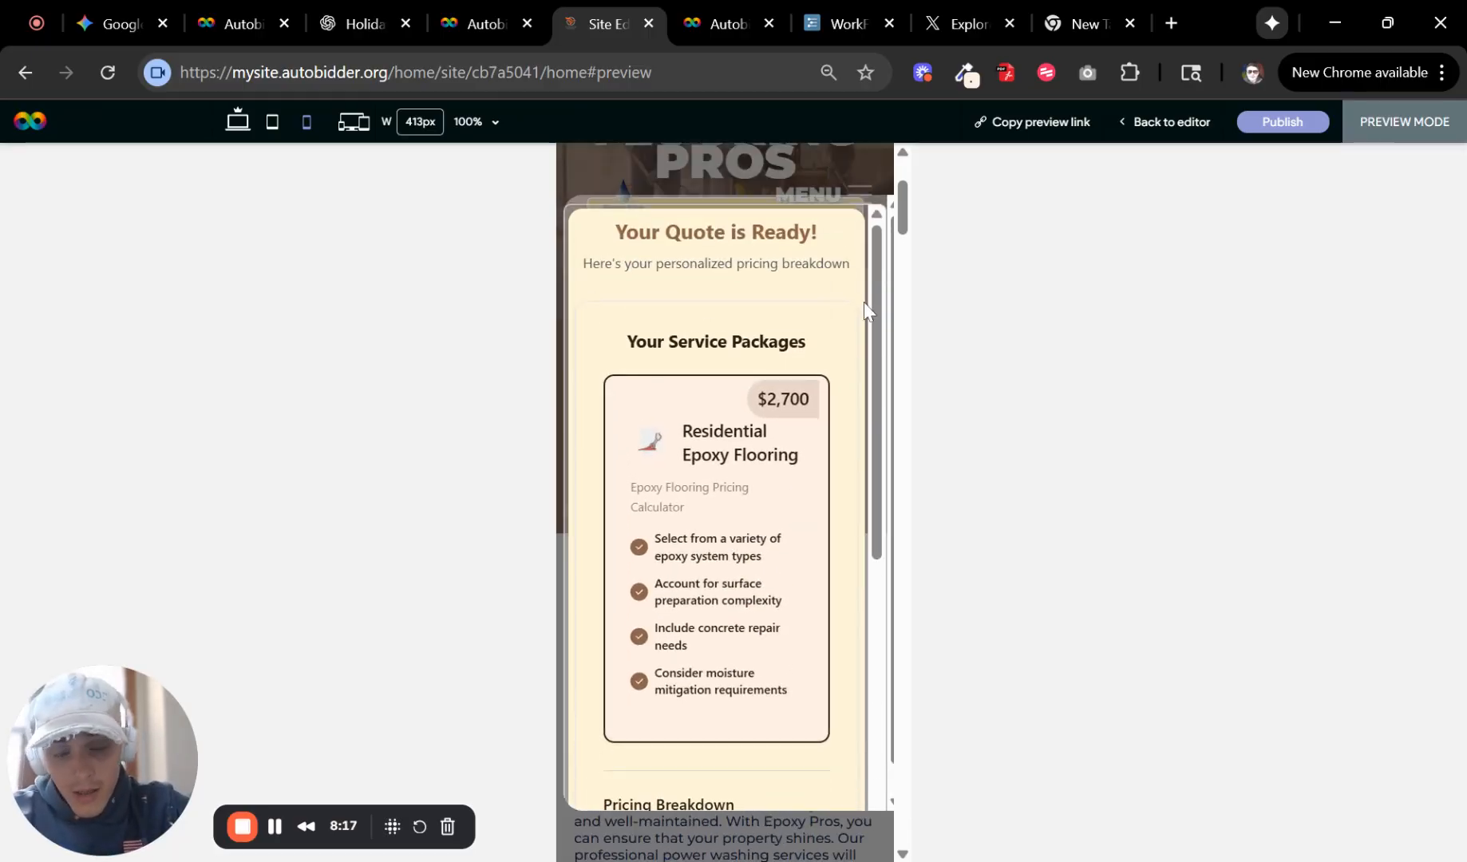
pyautogui.scroll(-1, 864, 302)
pyautogui.scroll(1, 846, 323)
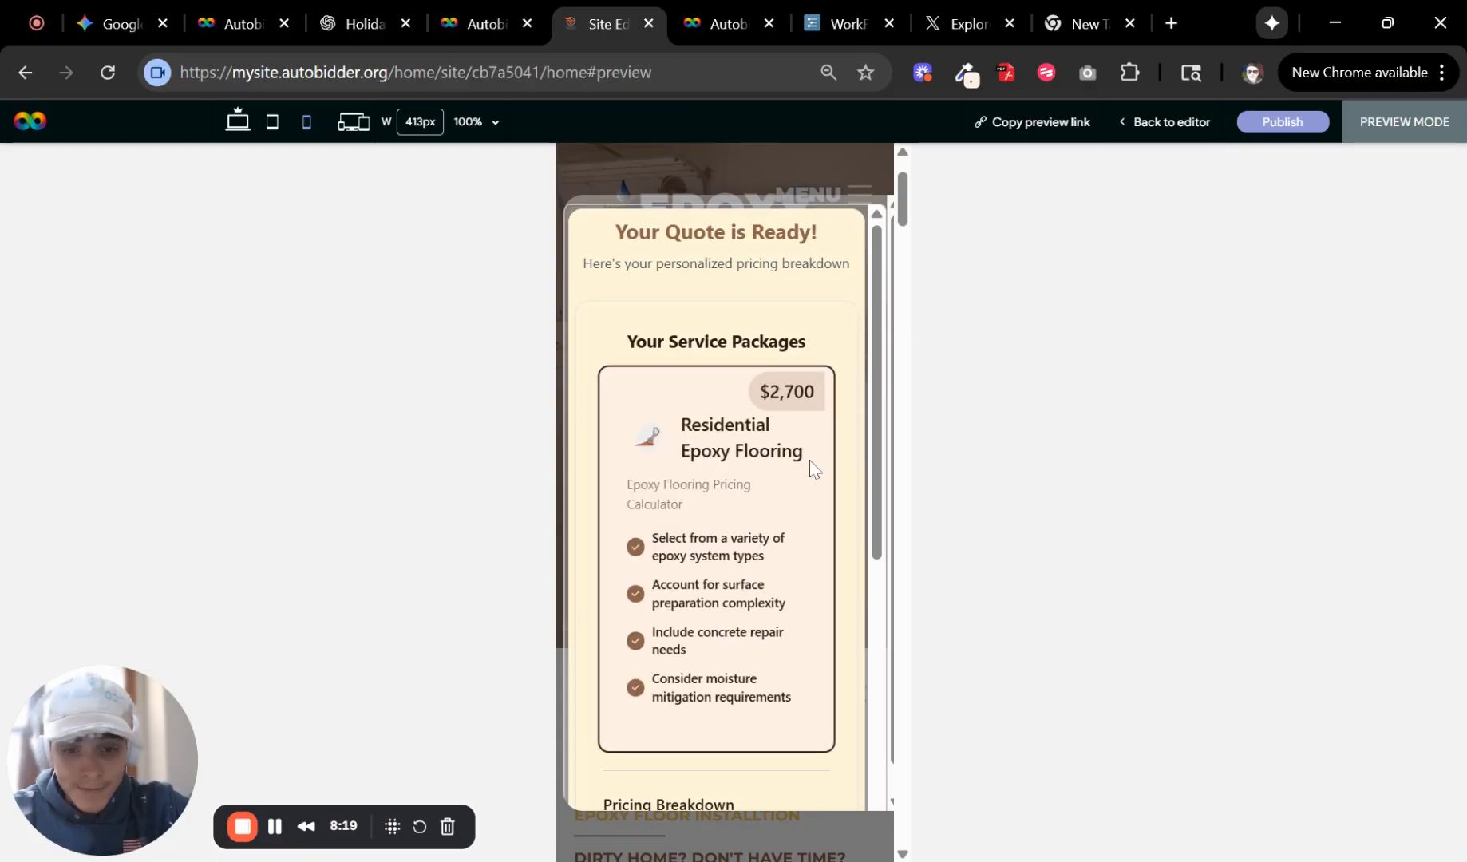